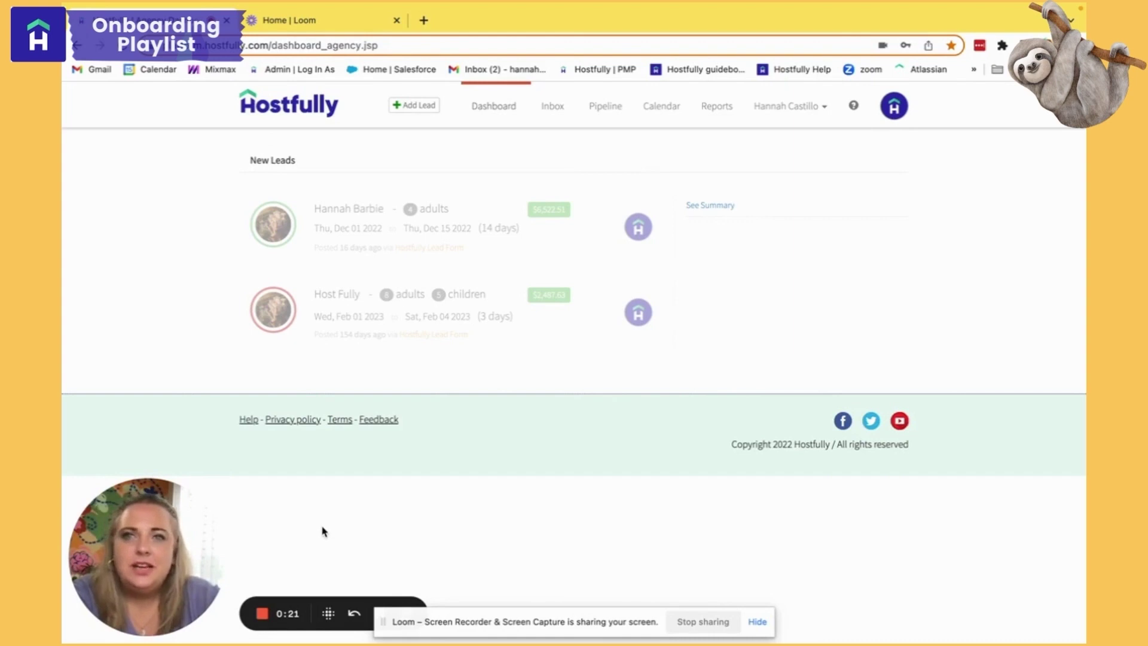
# Open the Templates & Triggers page and review the list of system templates for messages sent to guests
pyautogui.click(819, 113)
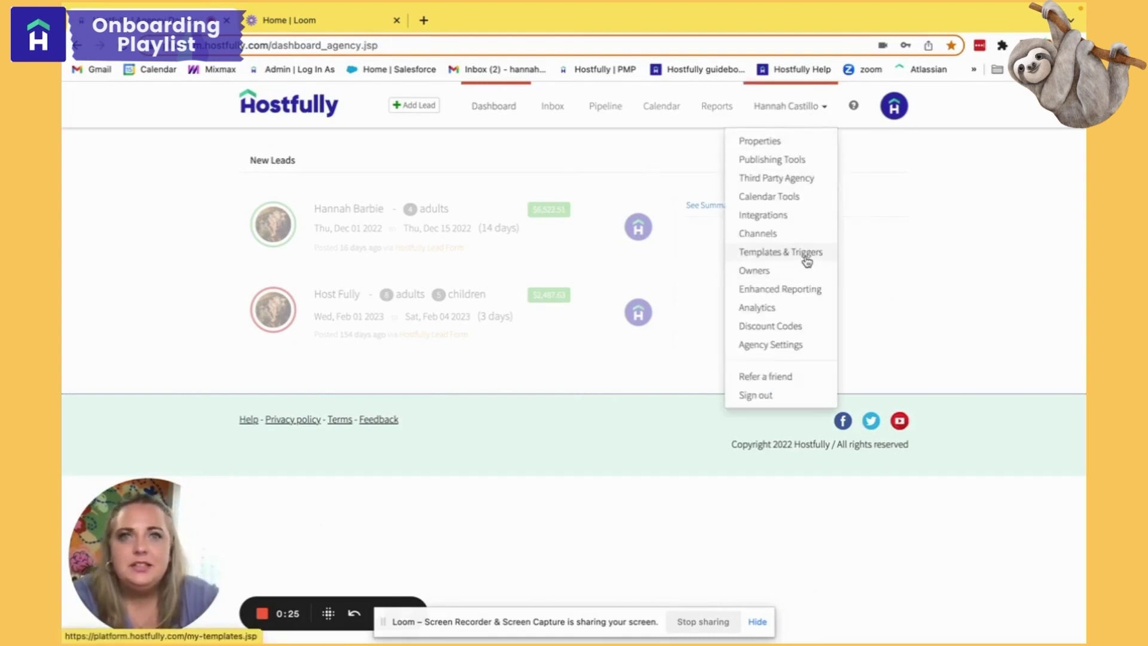
pyautogui.click(806, 257)
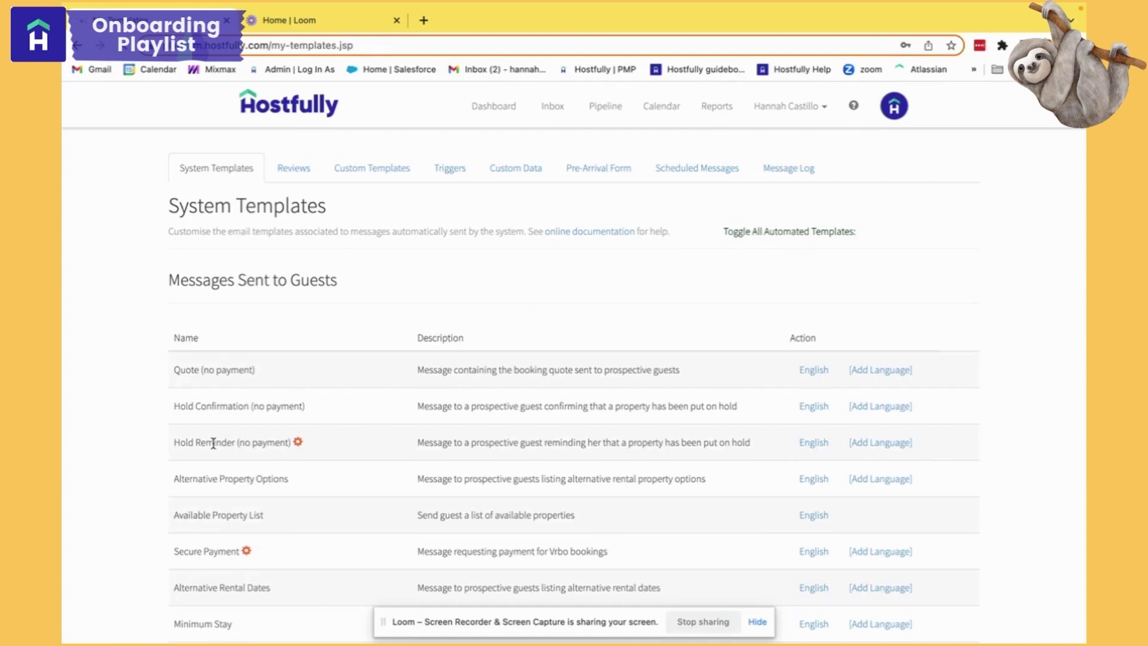
pyautogui.scroll(-3, 214, 443)
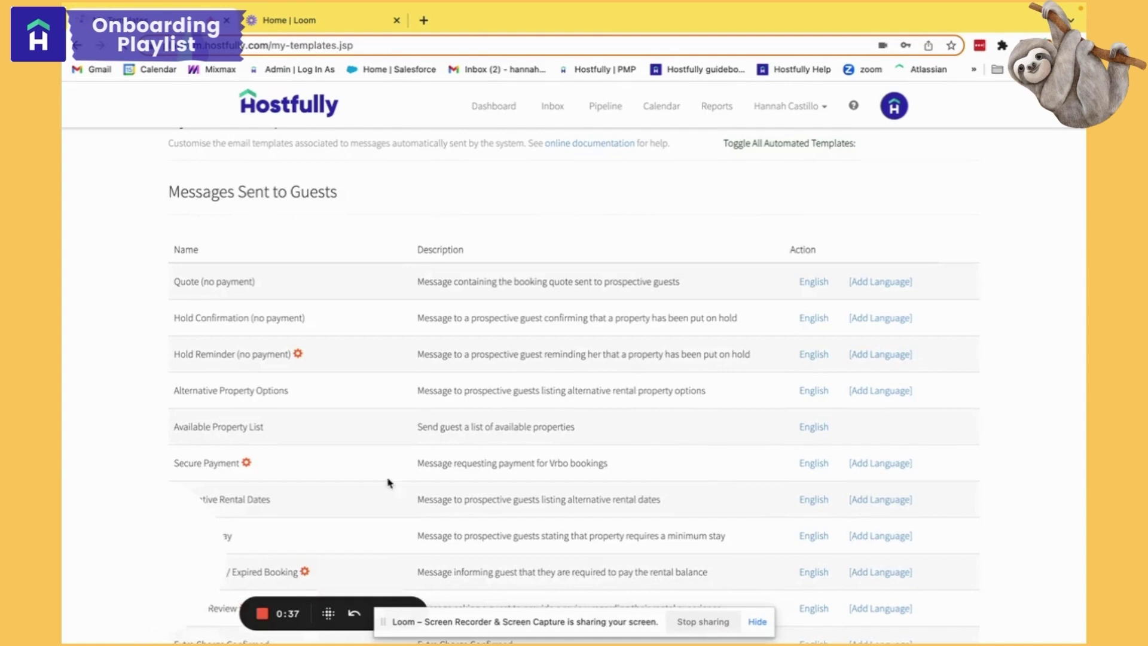
pyautogui.scroll(-3, 404, 490)
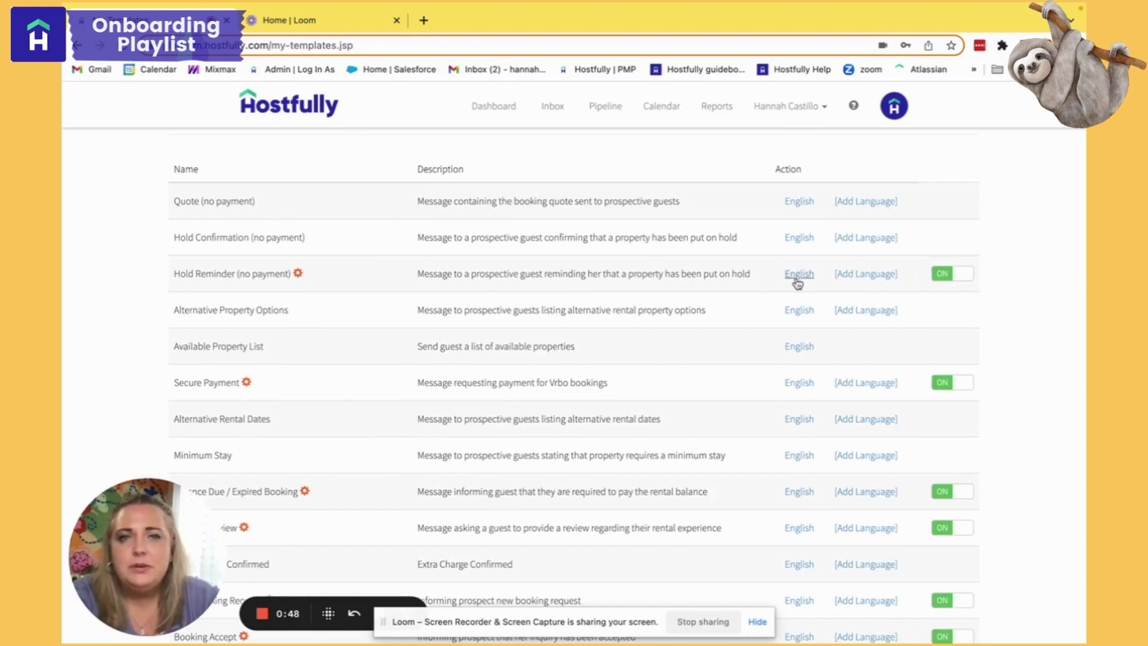
pyautogui.click(797, 277)
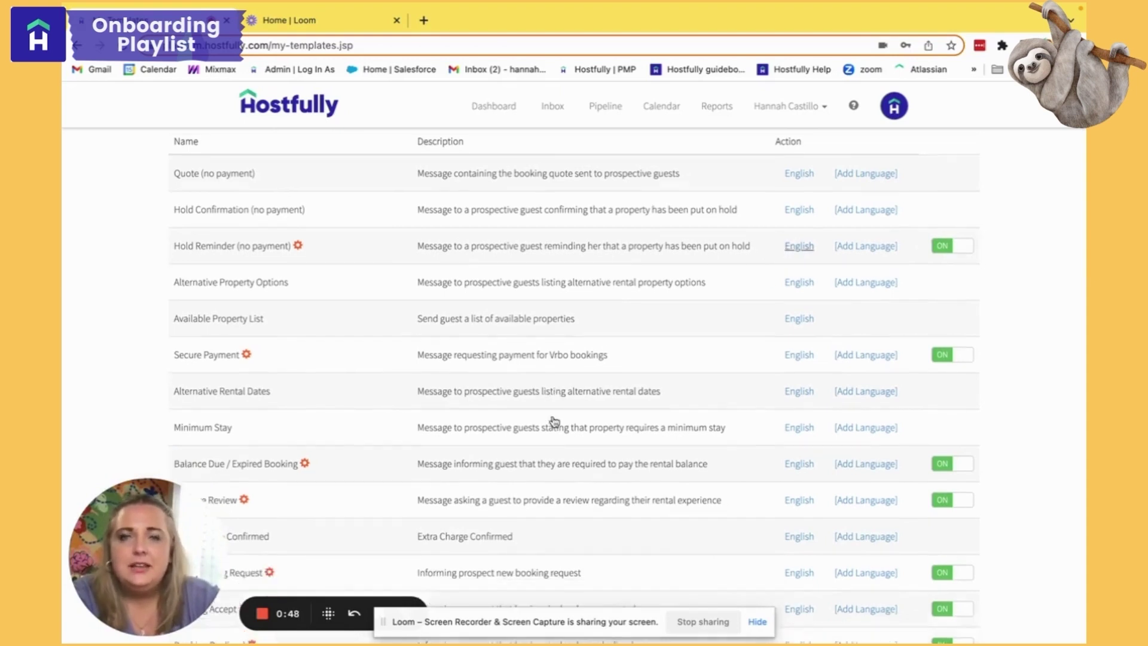
pyautogui.scroll(-6, 551, 419)
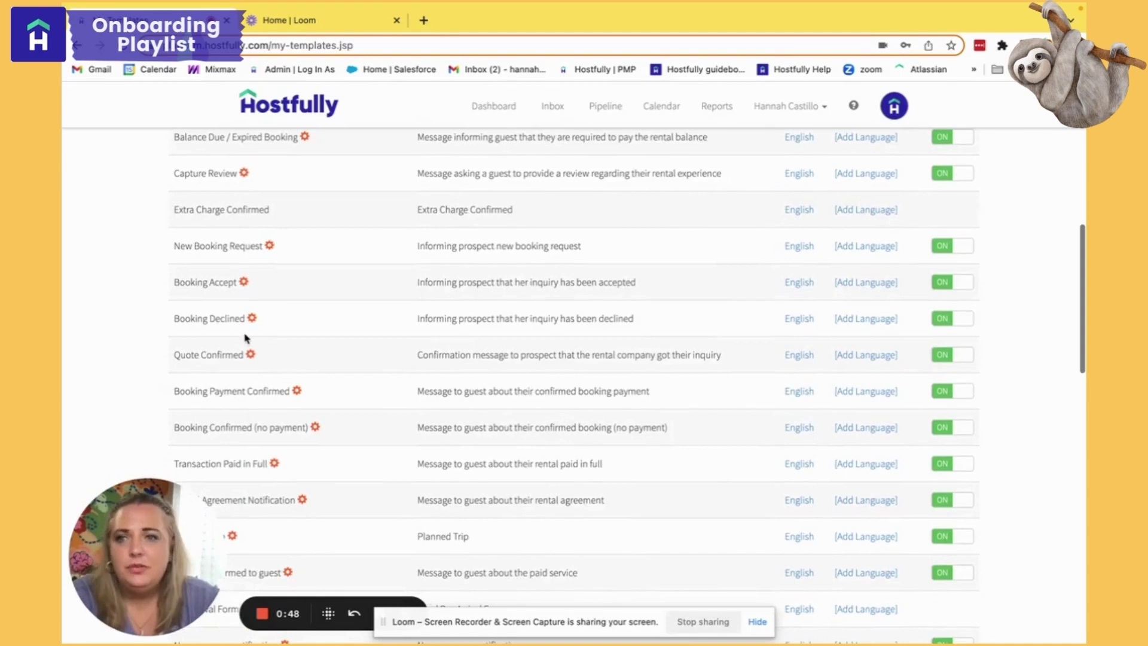
pyautogui.scroll(-2, 641, 391)
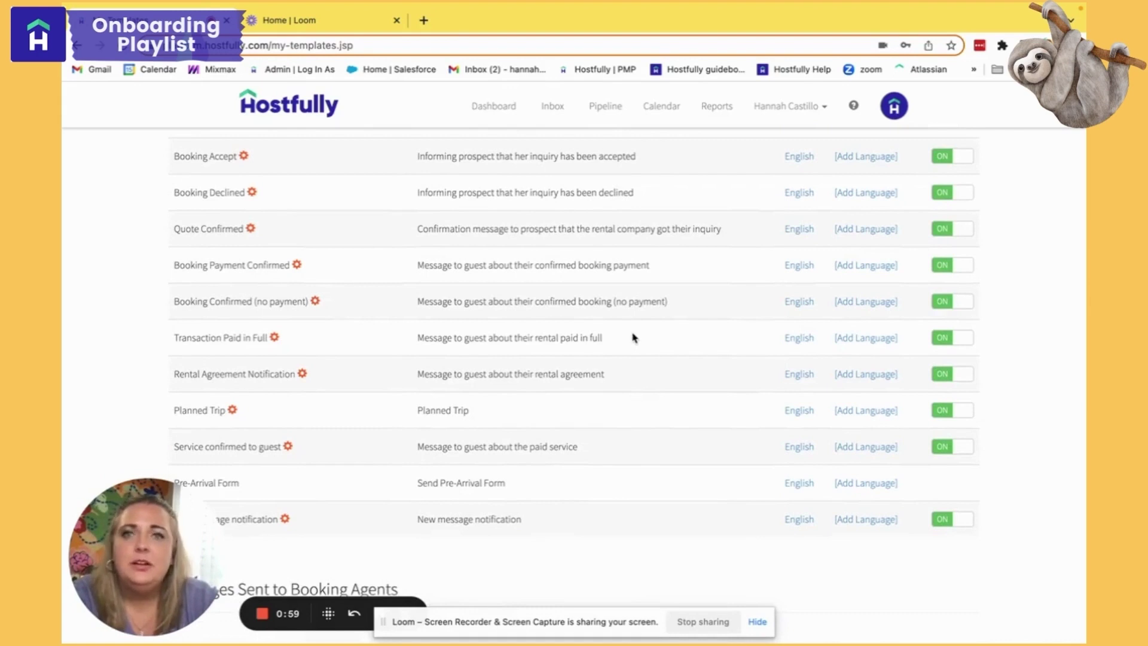
pyautogui.scroll(10, 635, 338)
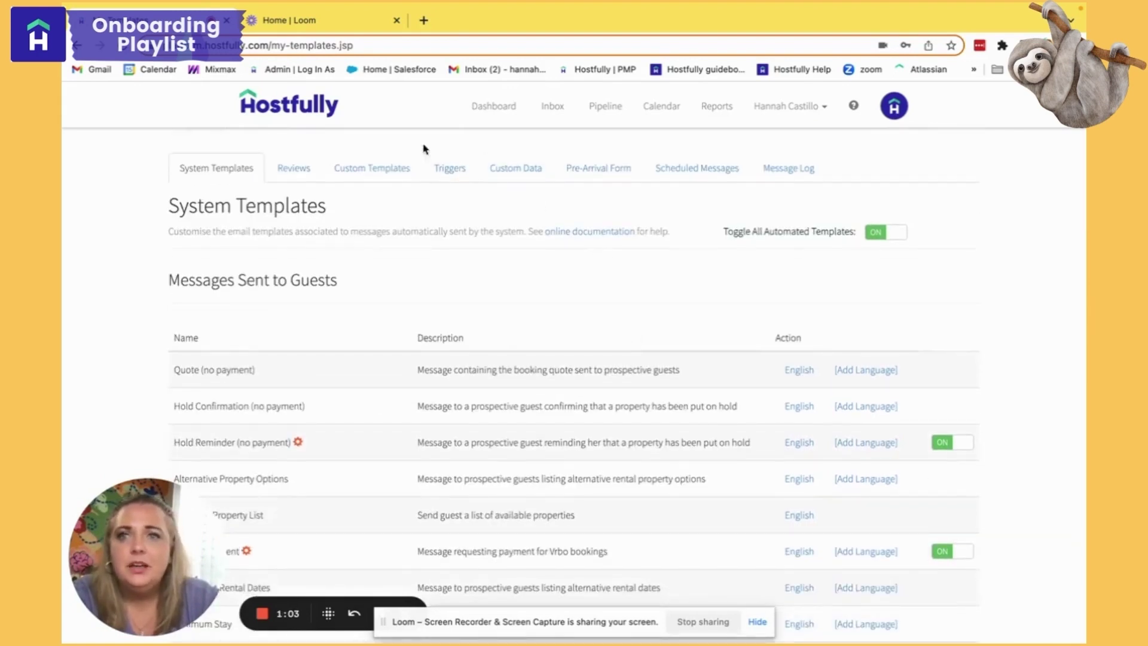
# Start a new custom email template from the Custom Templates section
pyautogui.click(393, 175)
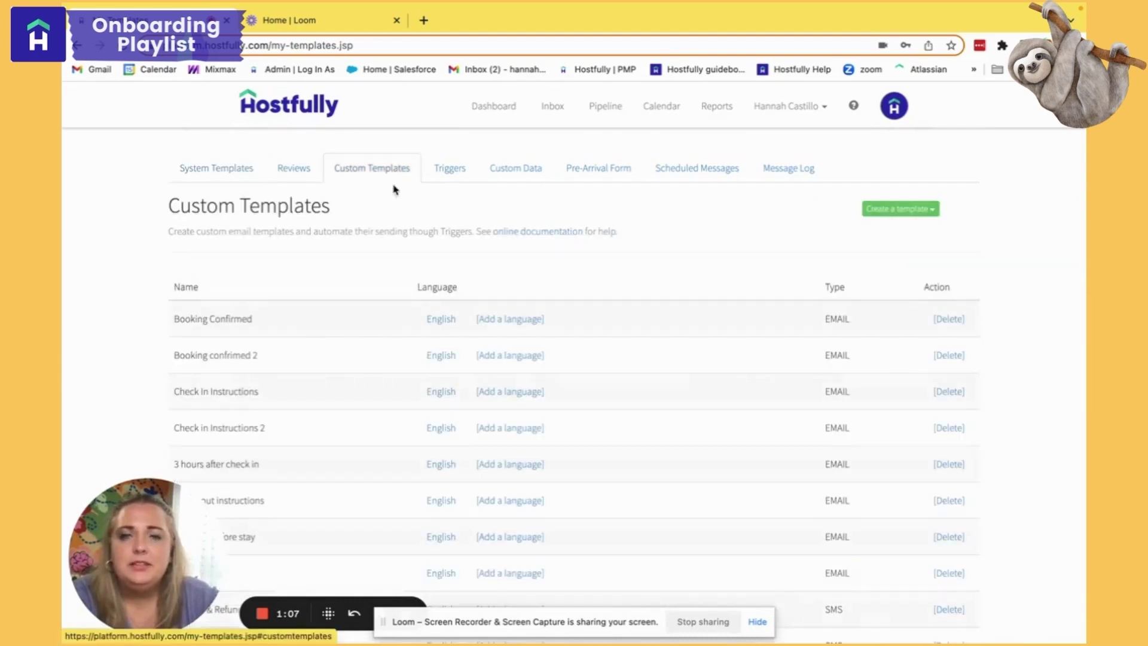
pyautogui.click(897, 212)
pyautogui.click(897, 232)
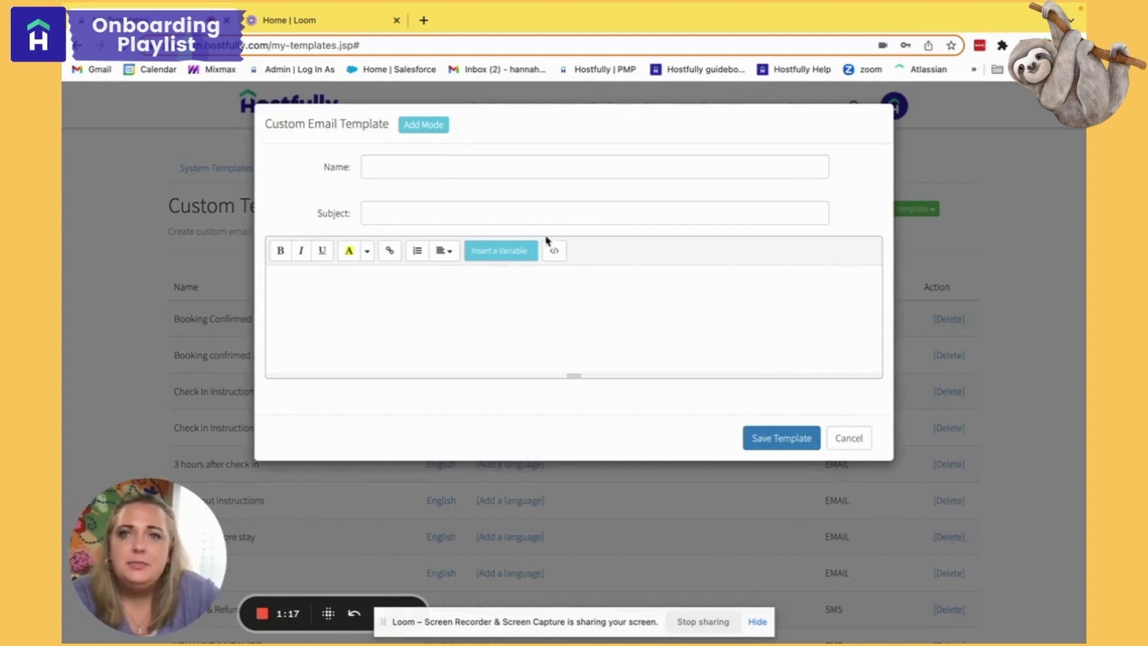
# Name the new email template "Booking Confirmed"
pyautogui.click(400, 166)
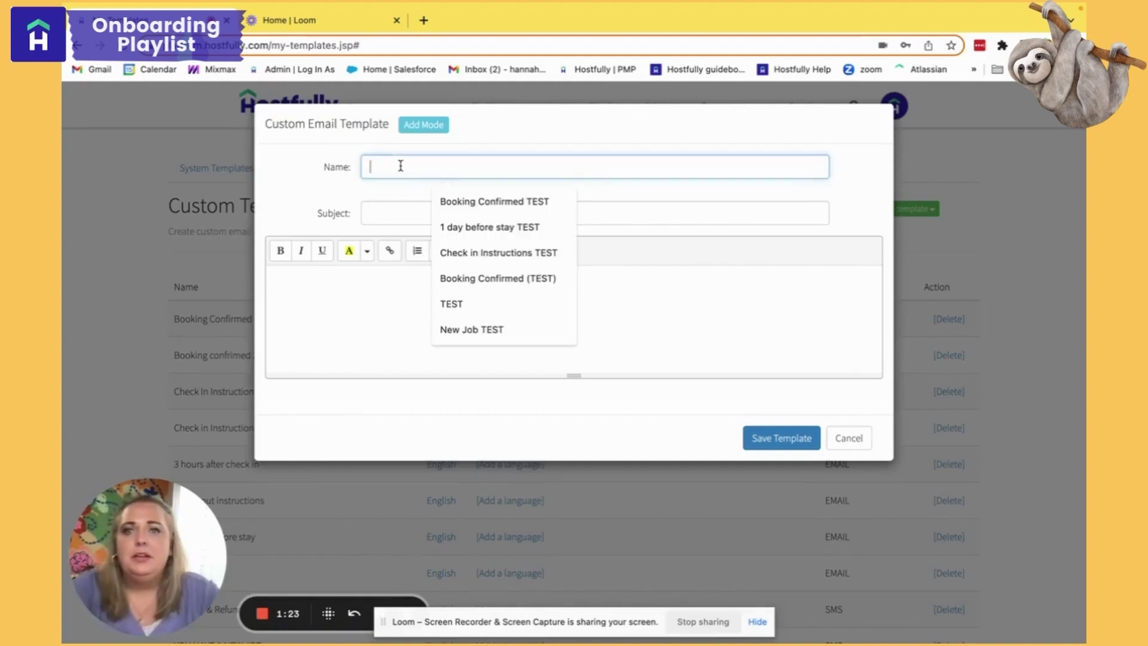
pyautogui.write('Bookin')
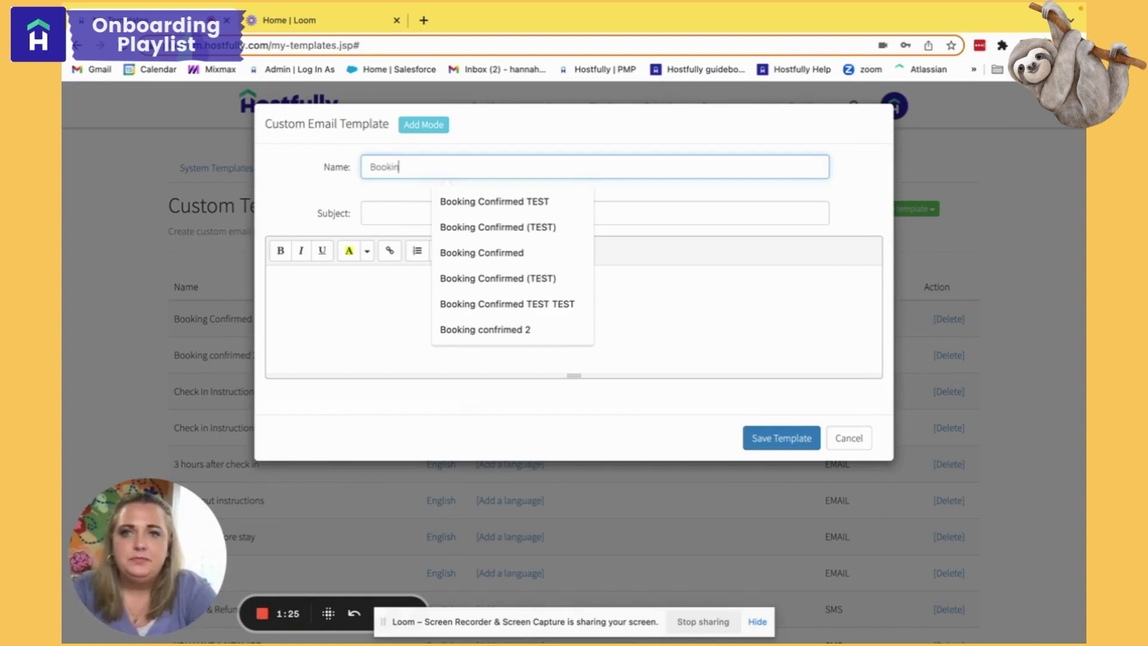
pyautogui.write('g COnfirm')
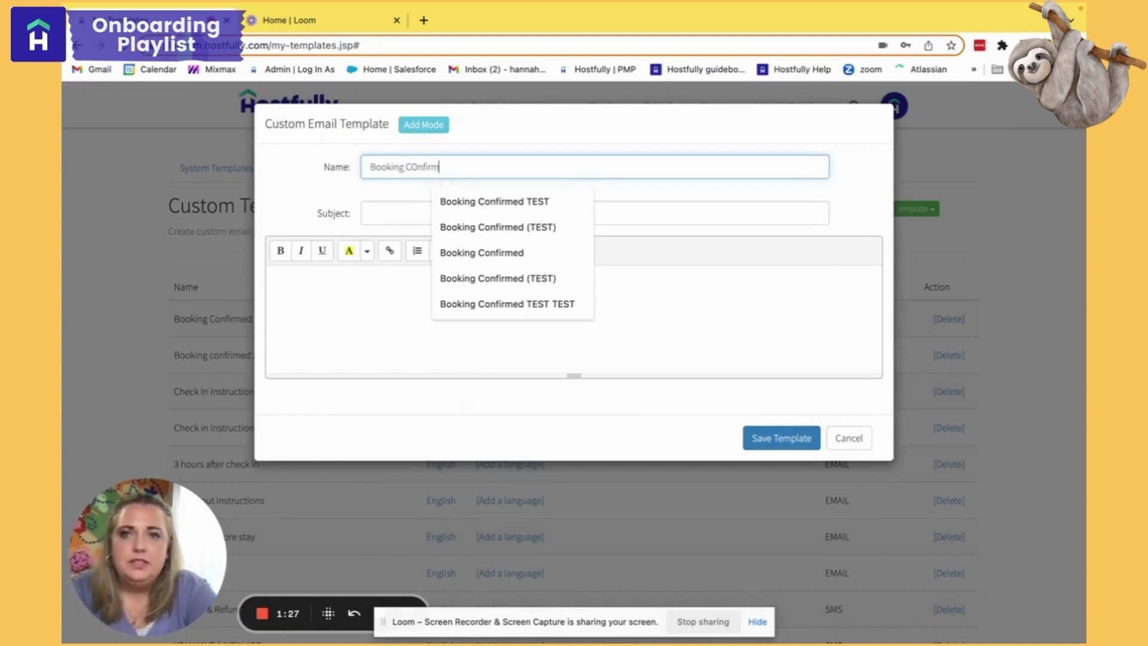
pyautogui.press('BackSpace')
pyautogui.press('BackSpace')
pyautogui.press('BackSpace')
pyautogui.press('BackSpace')
pyautogui.press('BackSpace')
pyautogui.write('on')
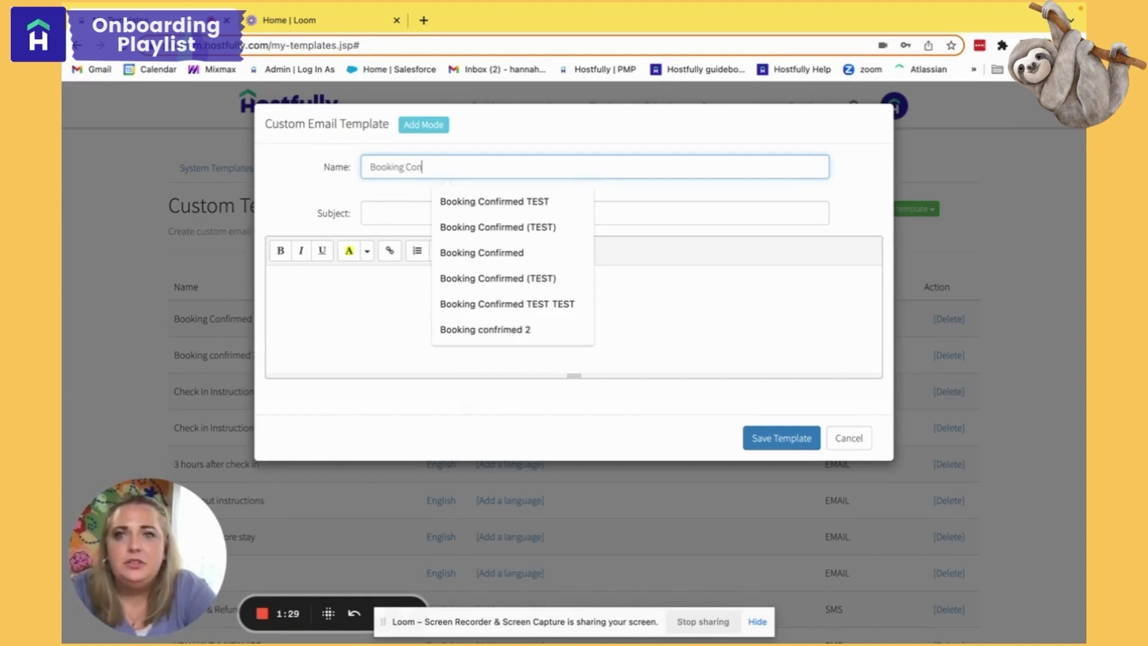
pyautogui.write('firmed')
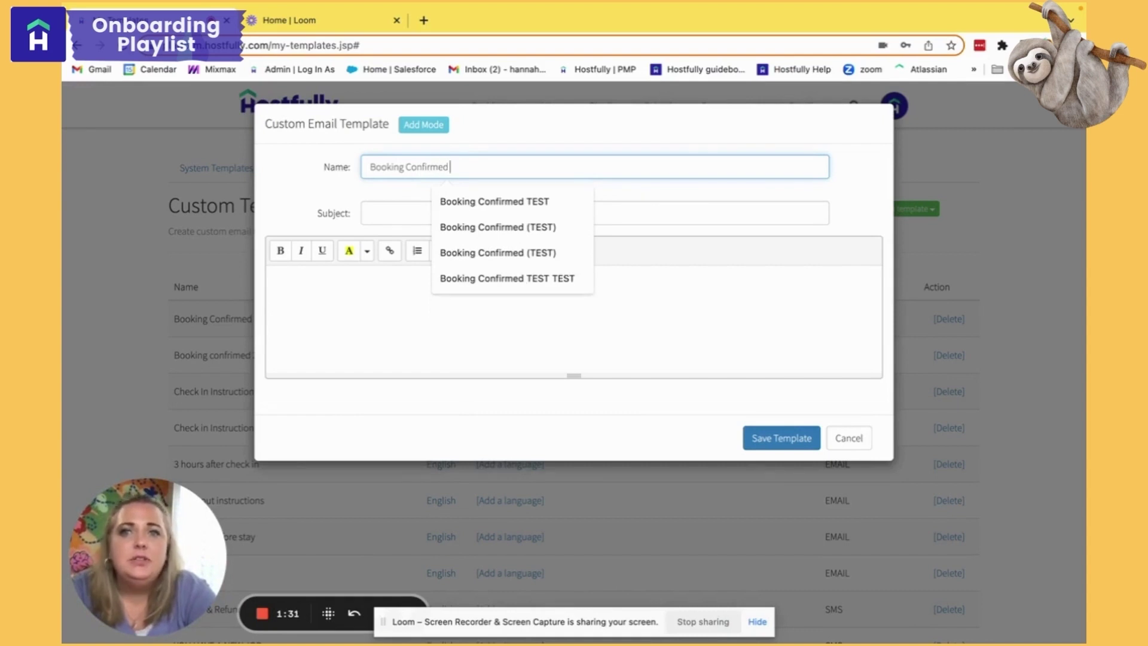
# Enter "Thank you for booking at" as the email template's subject
pyautogui.click(370, 213)
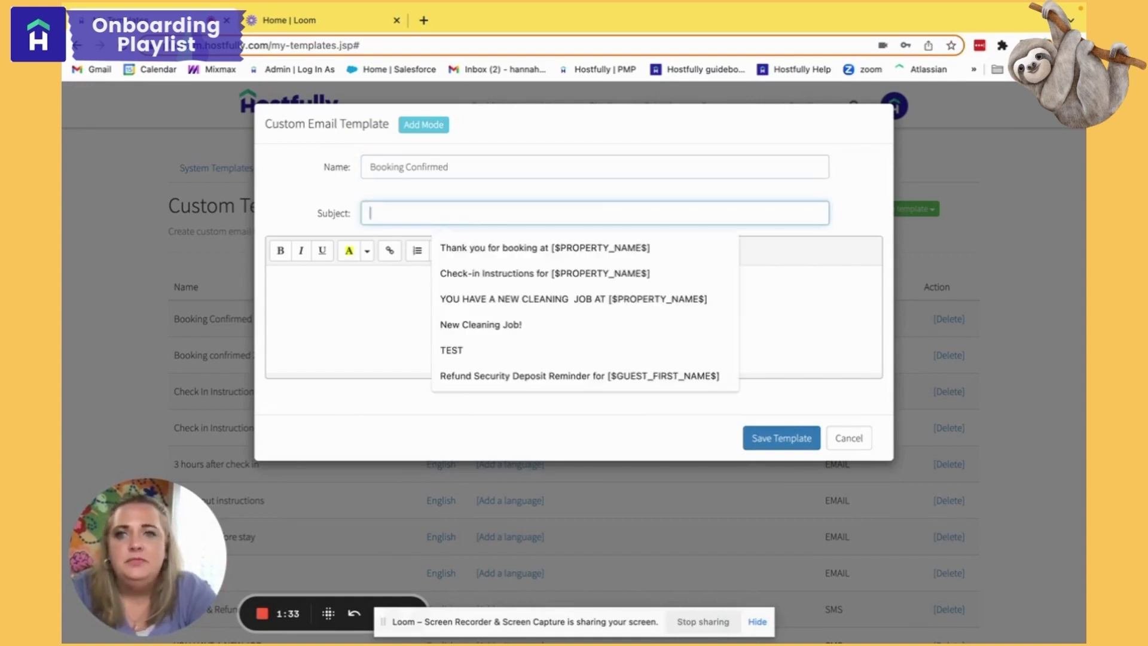
pyautogui.click(492, 166)
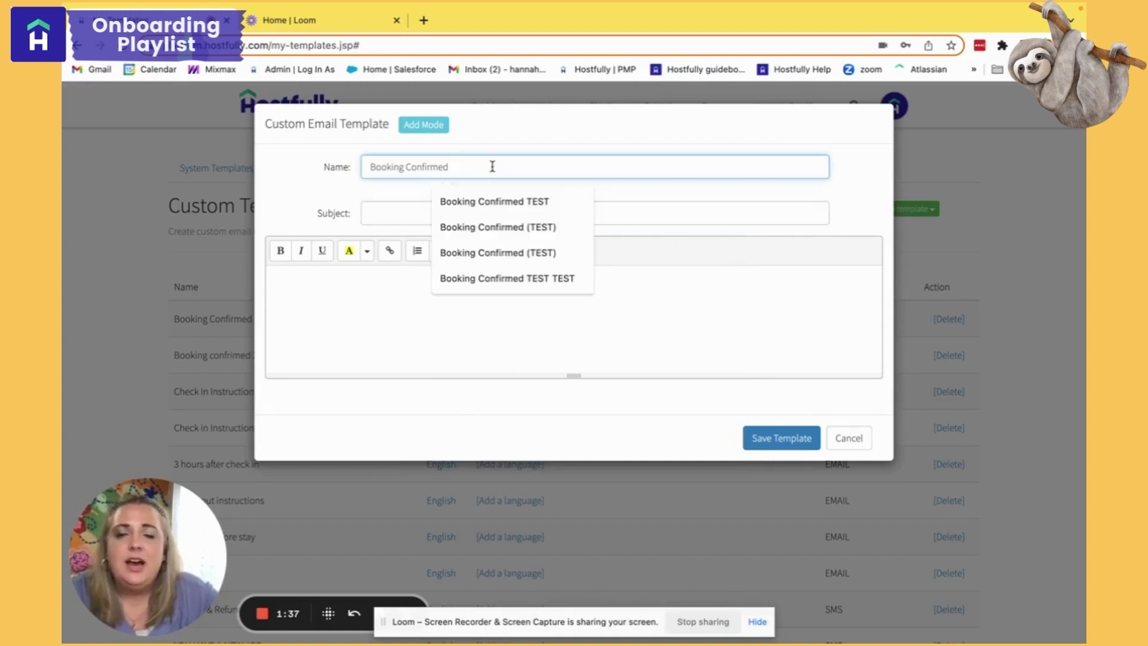
pyautogui.click(389, 216)
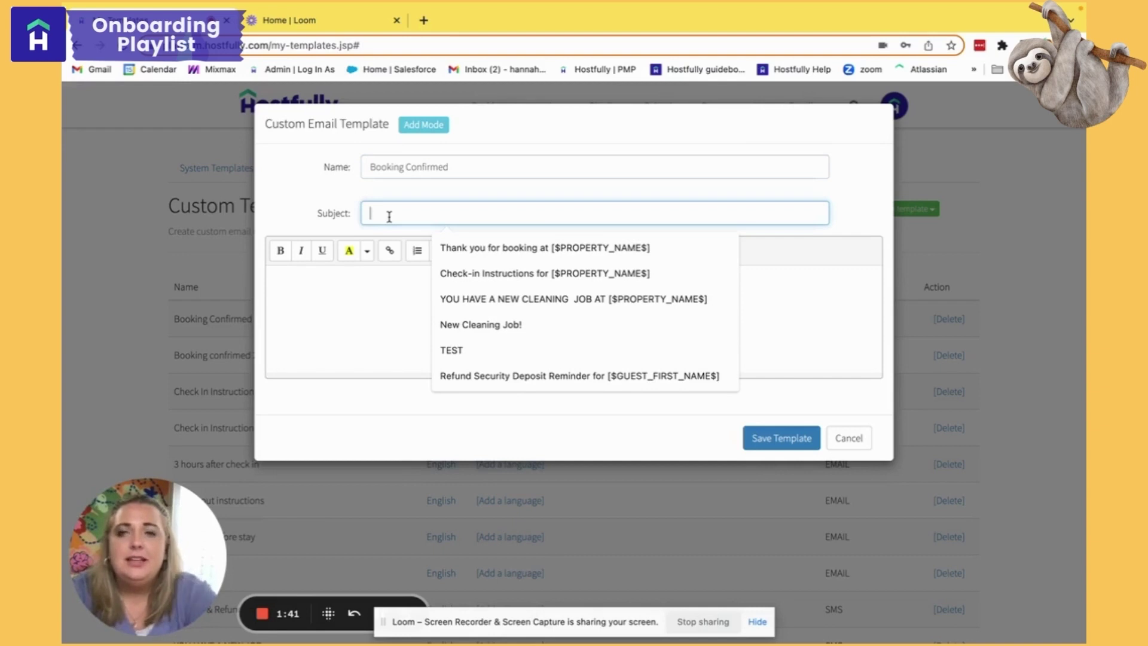
pyautogui.write('T')
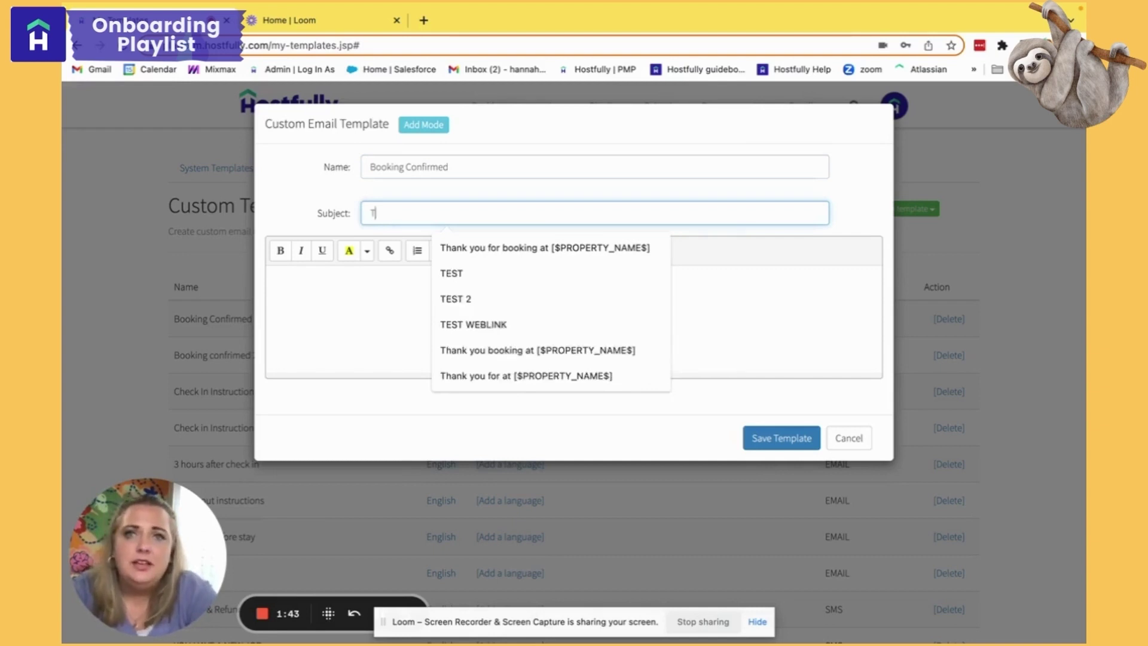
pyautogui.write('hank you for booking at [$PROPERTY_NAME$')
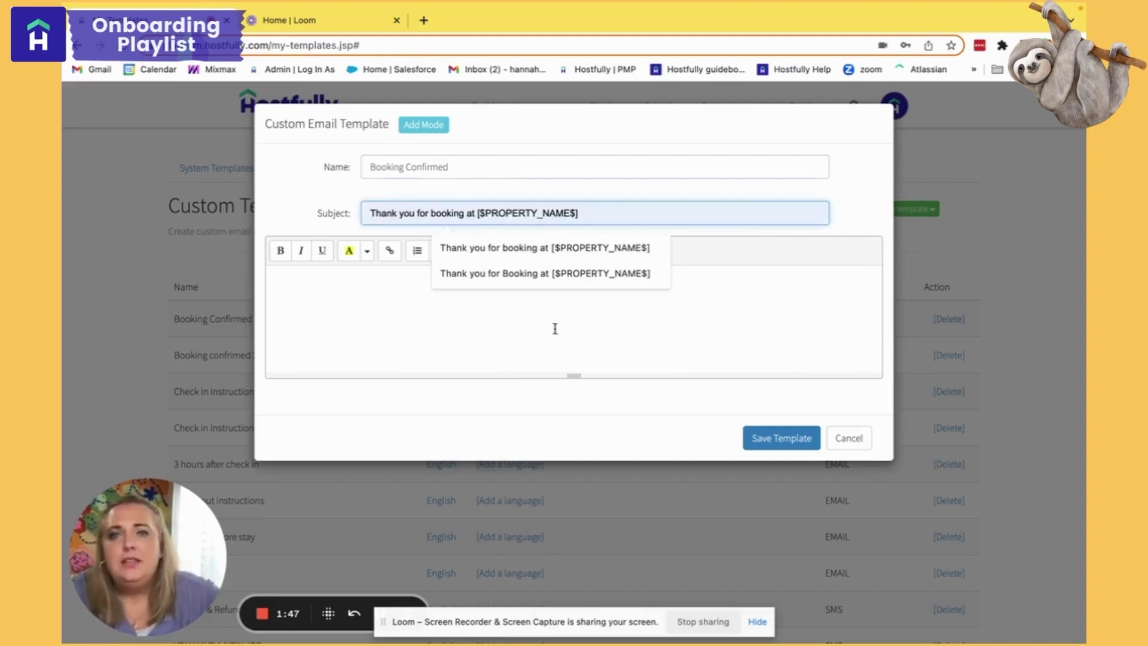
# Insert the Property Name variable into the empty message body
pyautogui.click(566, 350)
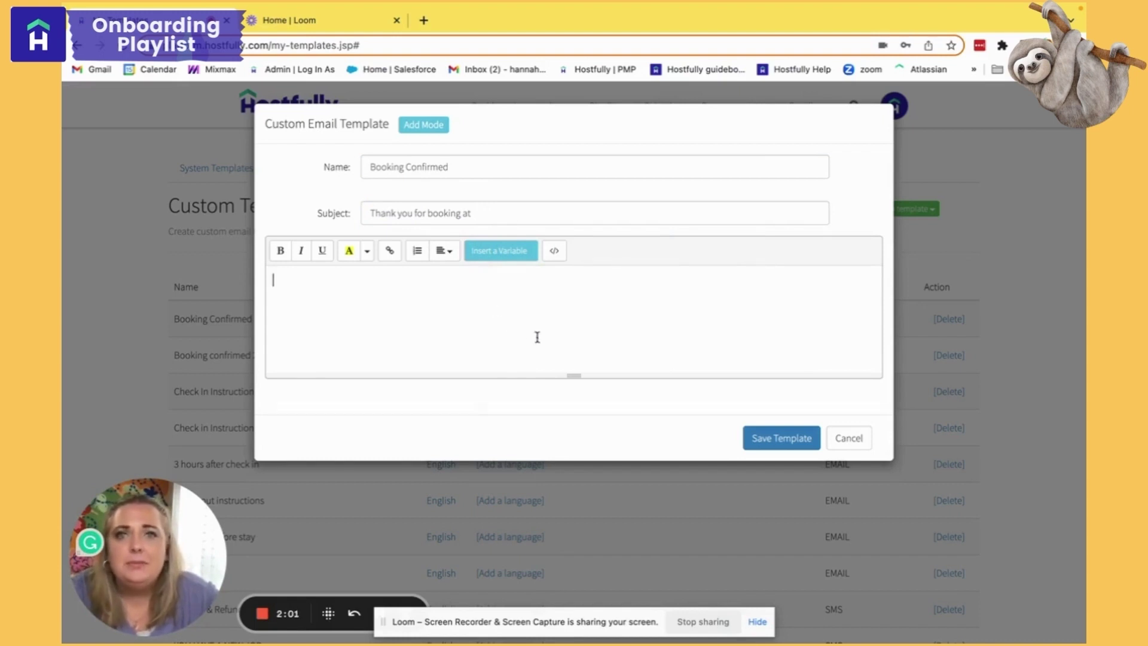
pyautogui.click(502, 256)
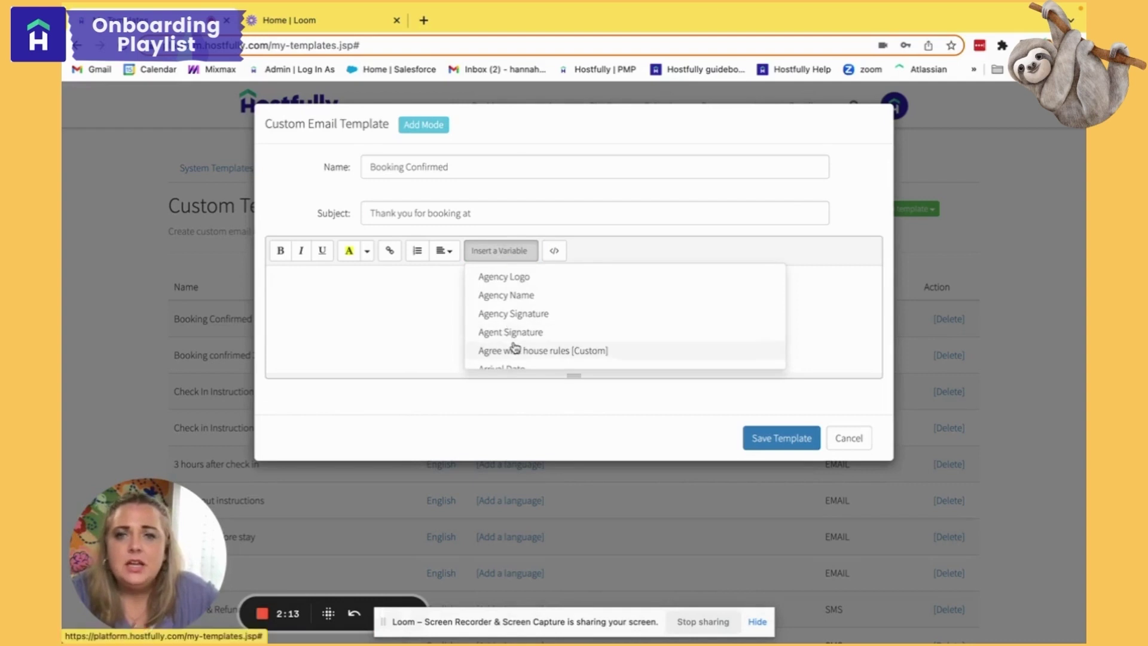
pyautogui.scroll(-3, 513, 348)
pyautogui.scroll(-6, 514, 348)
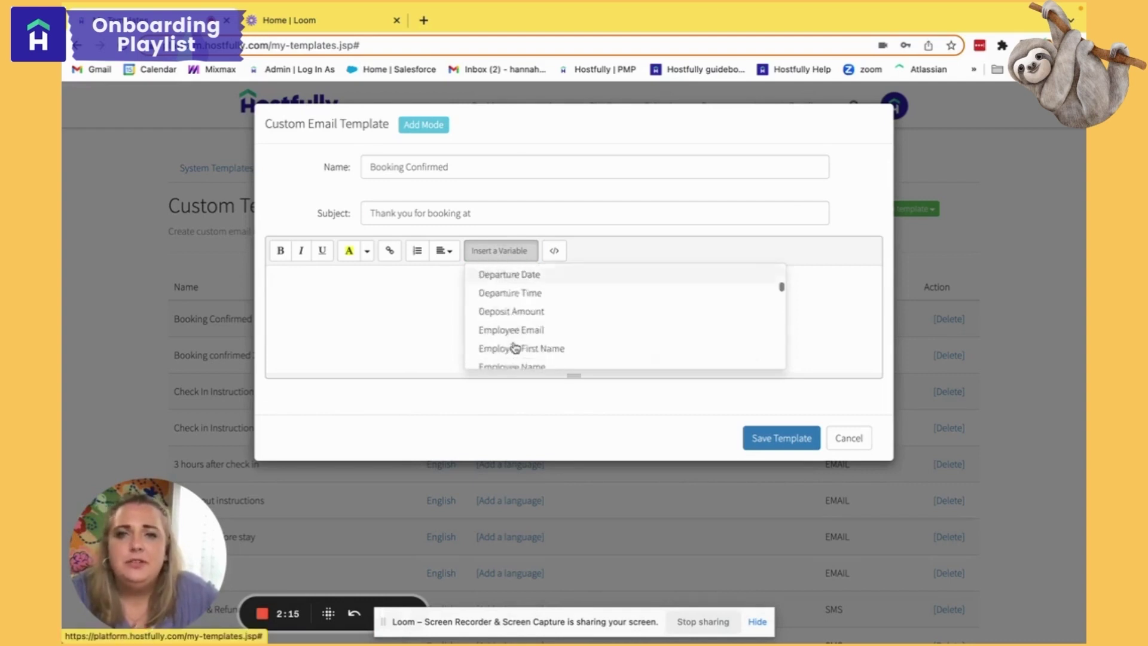
pyautogui.scroll(-1, 514, 348)
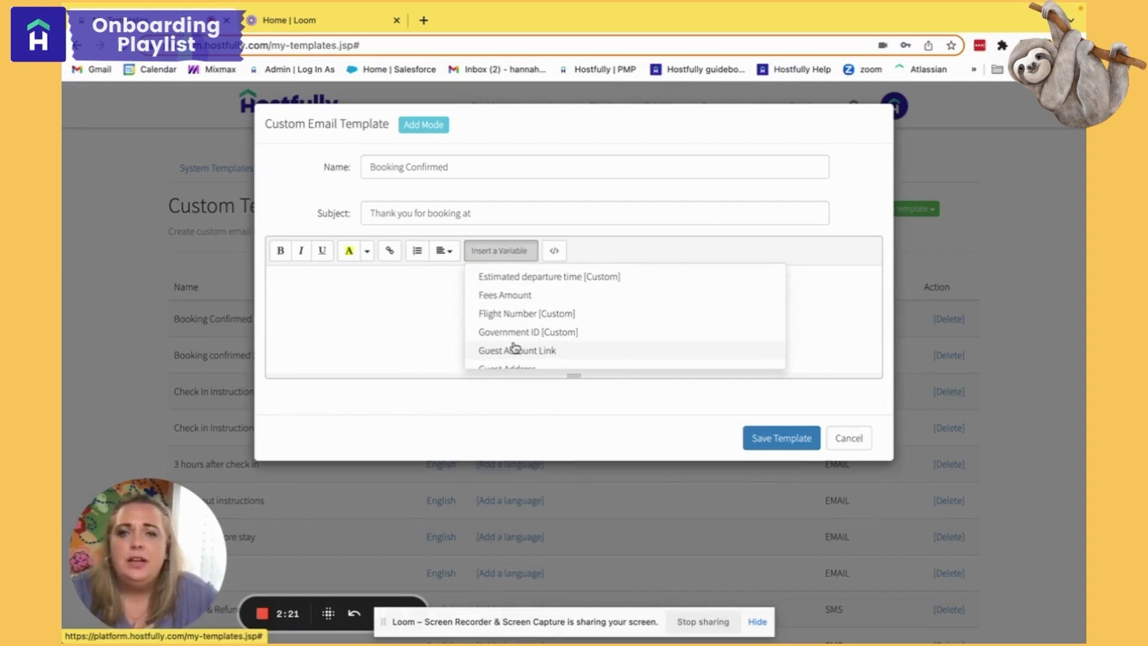
pyautogui.scroll(-8, 515, 348)
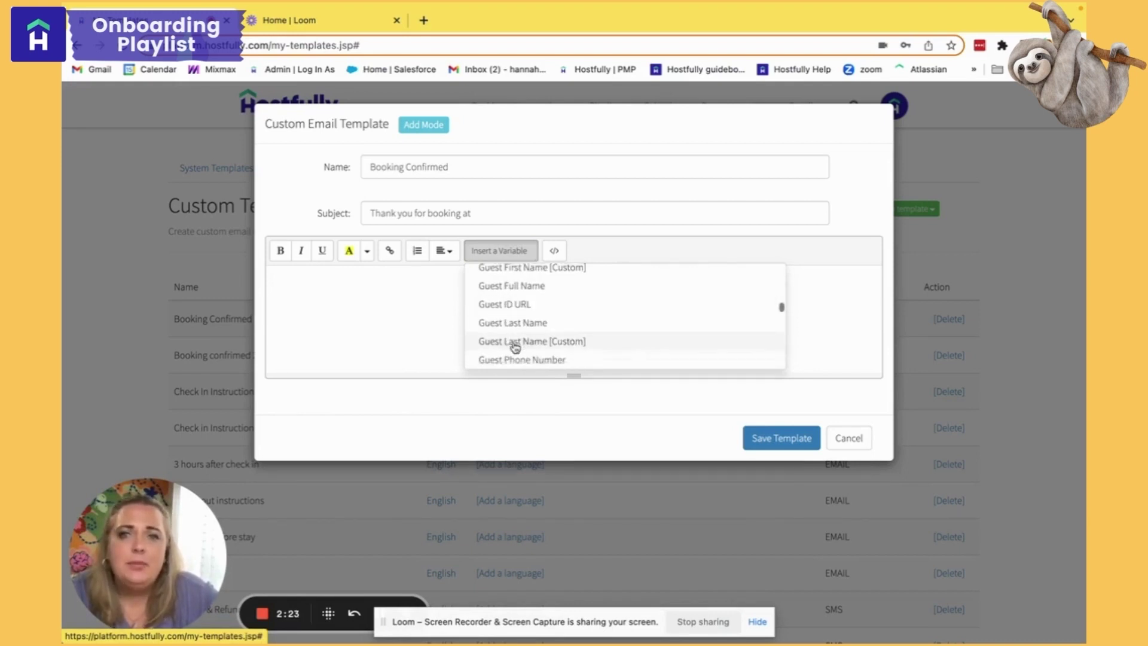
pyautogui.scroll(-10, 515, 348)
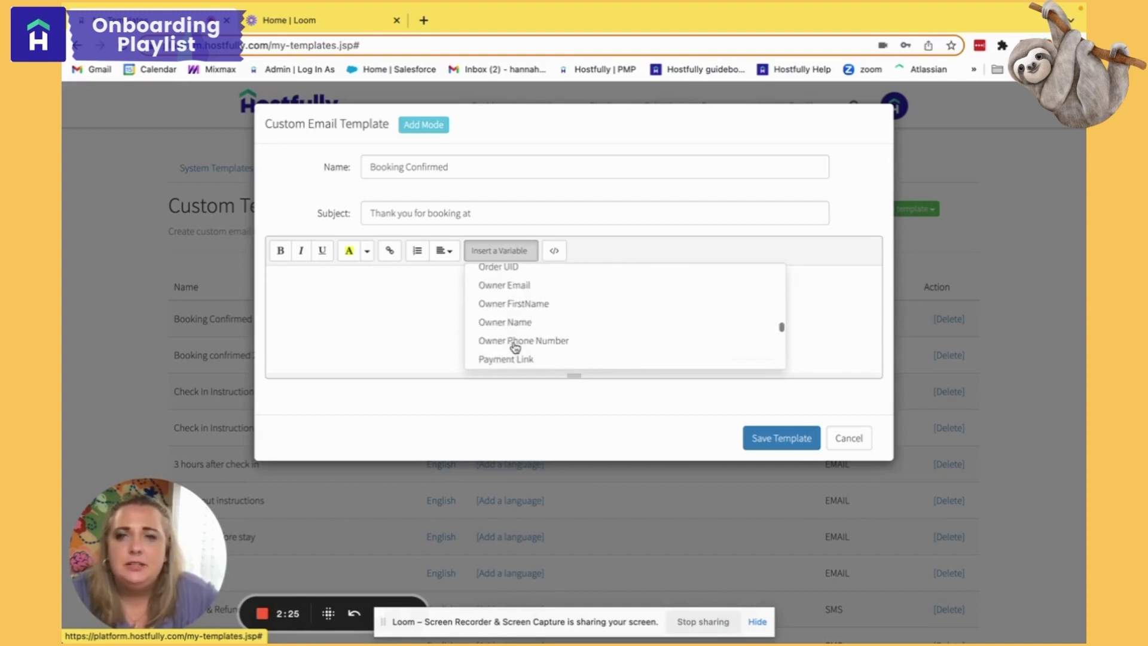
pyautogui.scroll(-5, 514, 348)
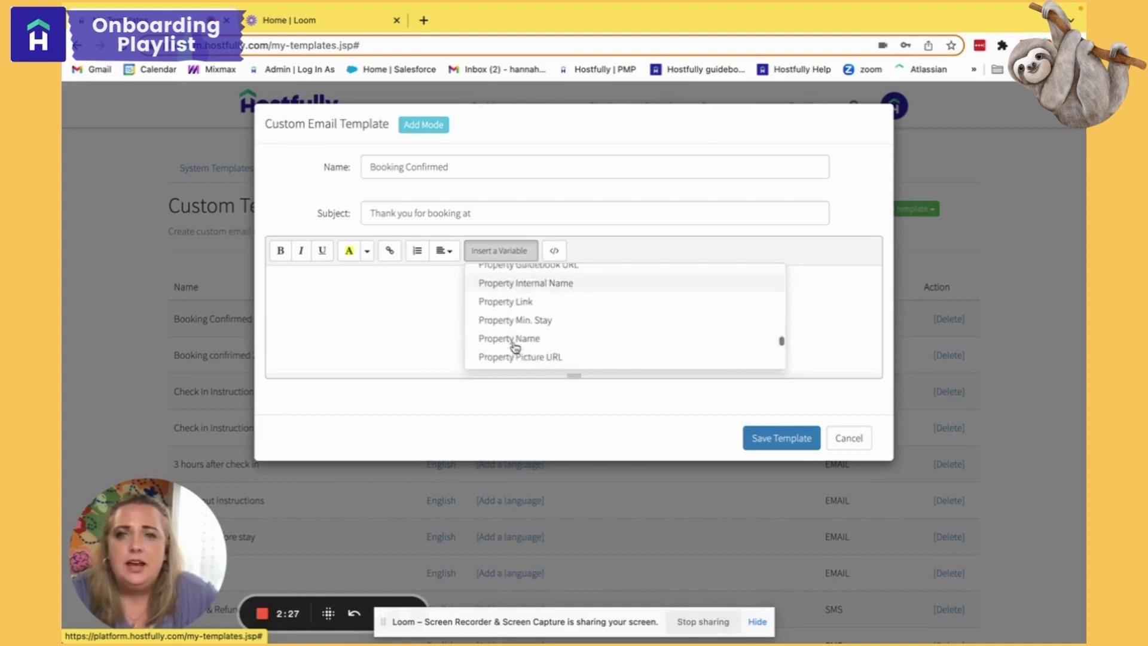
pyautogui.scroll(-1, 514, 346)
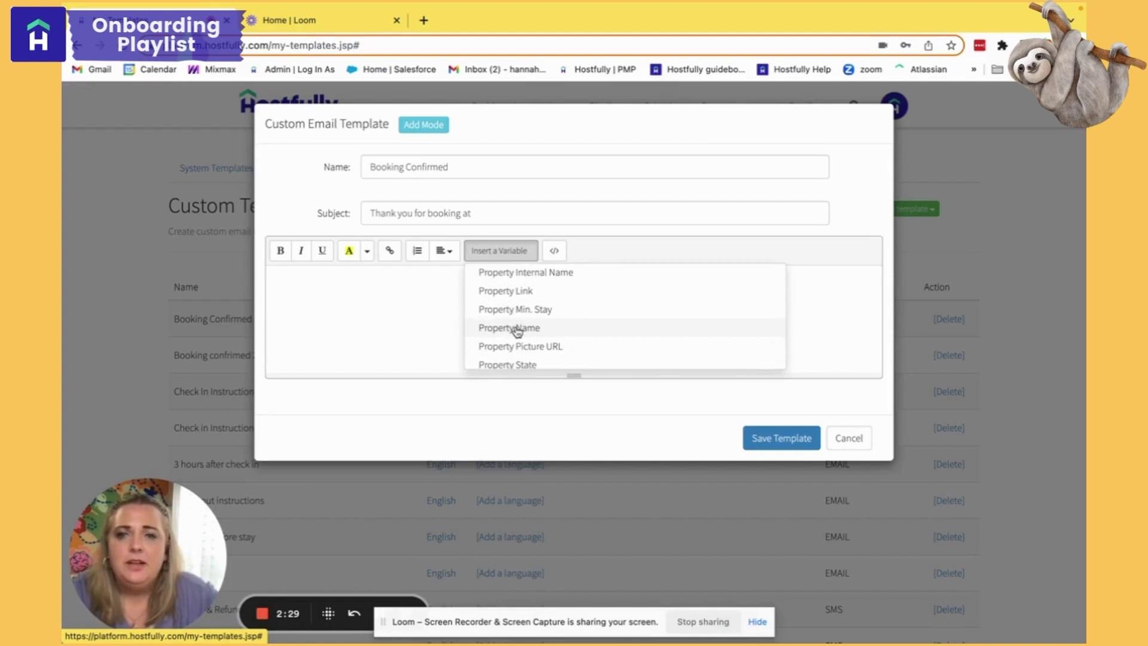
pyautogui.click(516, 328)
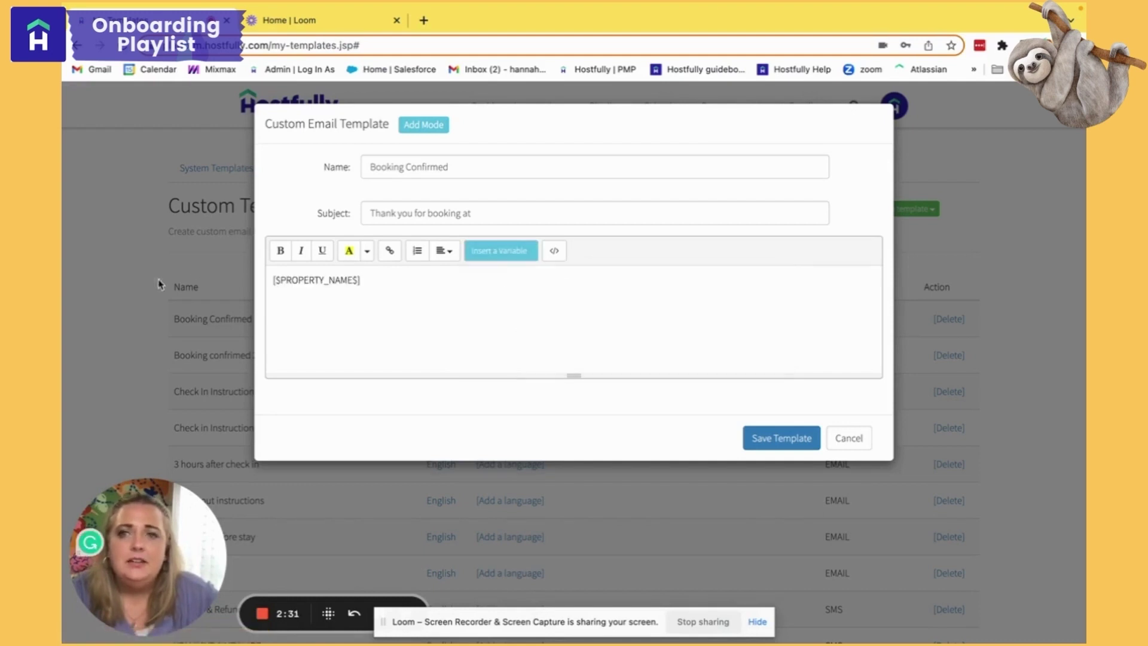
# Copy the [$PROPERTY_NAME$] placeholder from the message body and paste it at the end of the subject
pyautogui.moveTo(249, 292); pyautogui.dragTo(265, 267)
pyautogui.hotkey('ctrl', 'c')
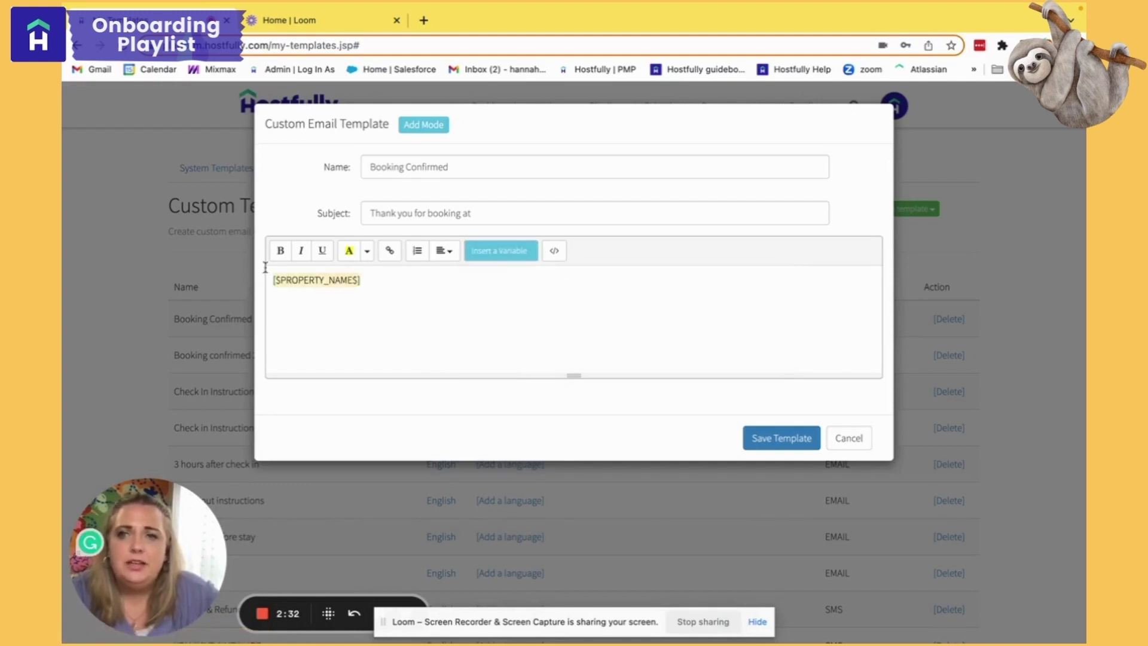
pyautogui.click(499, 206)
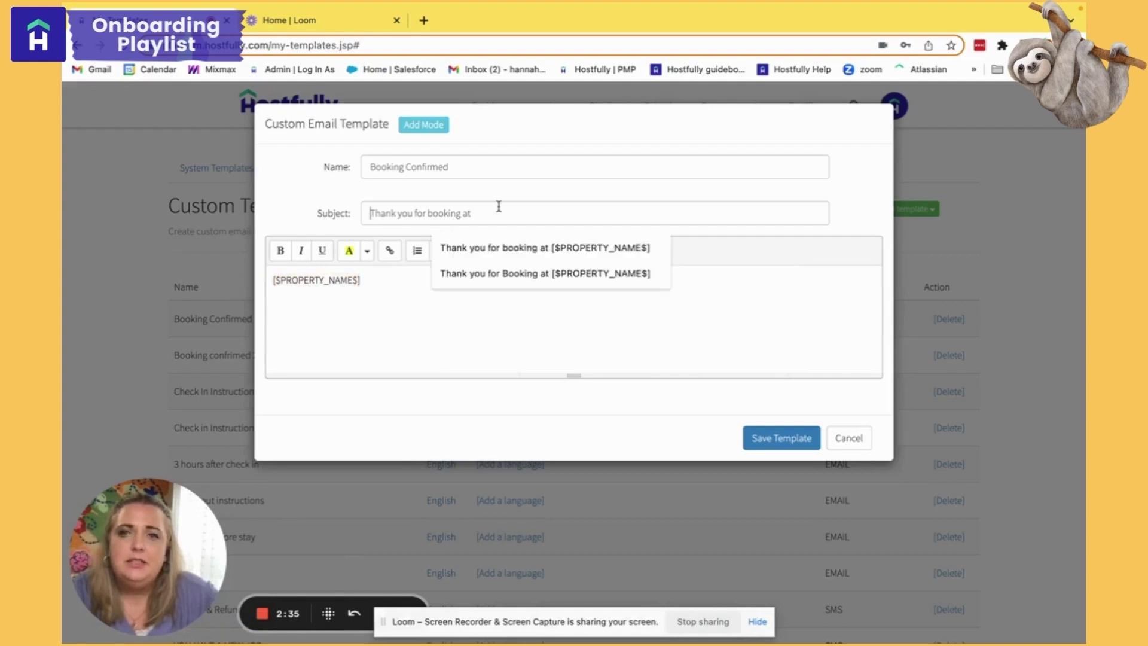
pyautogui.hotkey('ctrl', 'v')
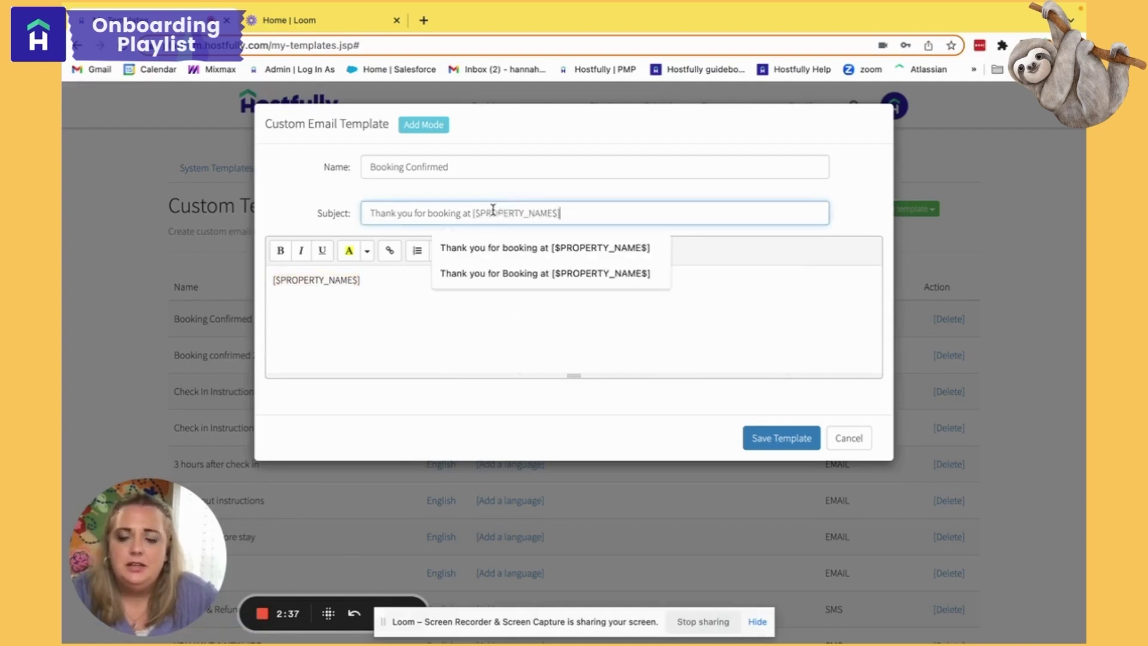
# Clear the [$PROPERTY_NAME$] placeholder from the message body
pyautogui.click(364, 310)
pyautogui.tripleClick(317, 279)
pyautogui.press('BackSpace')
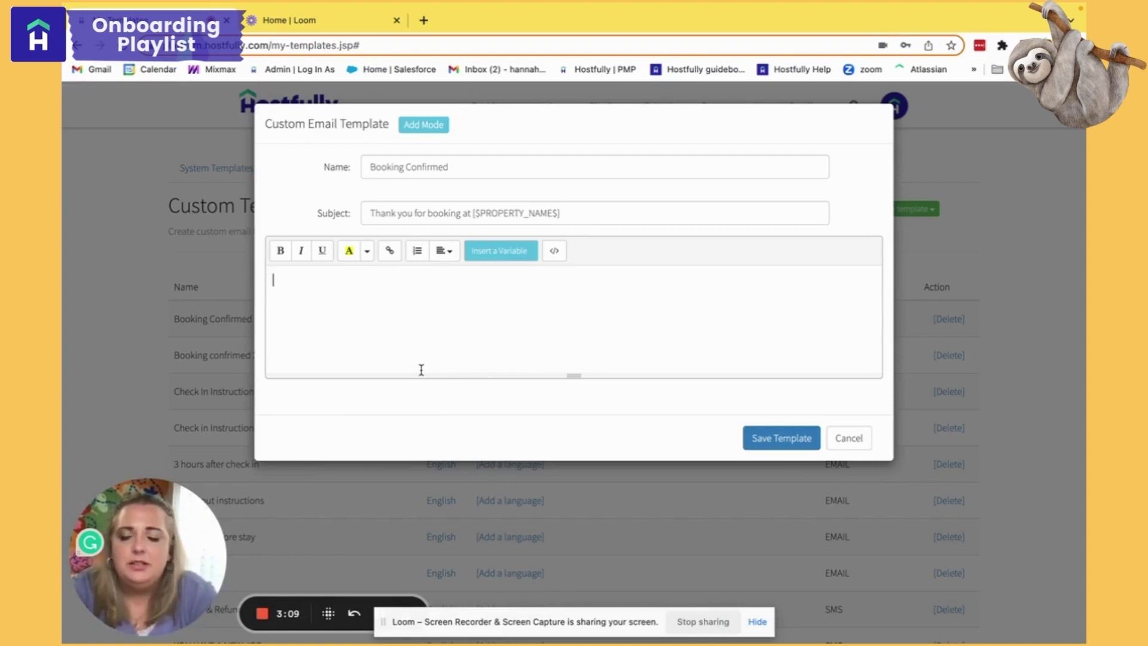
# Begin the message body with "Hello", the Guest First Name variable and a comma, followed by a new line
pyautogui.write('Hello')
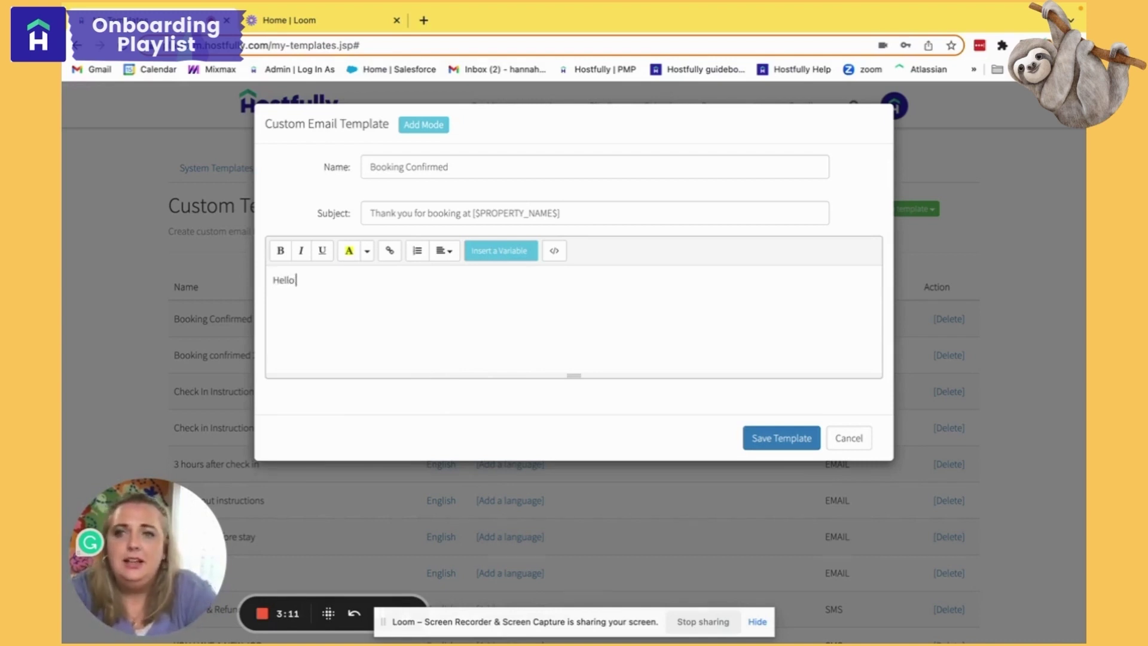
pyautogui.click(500, 252)
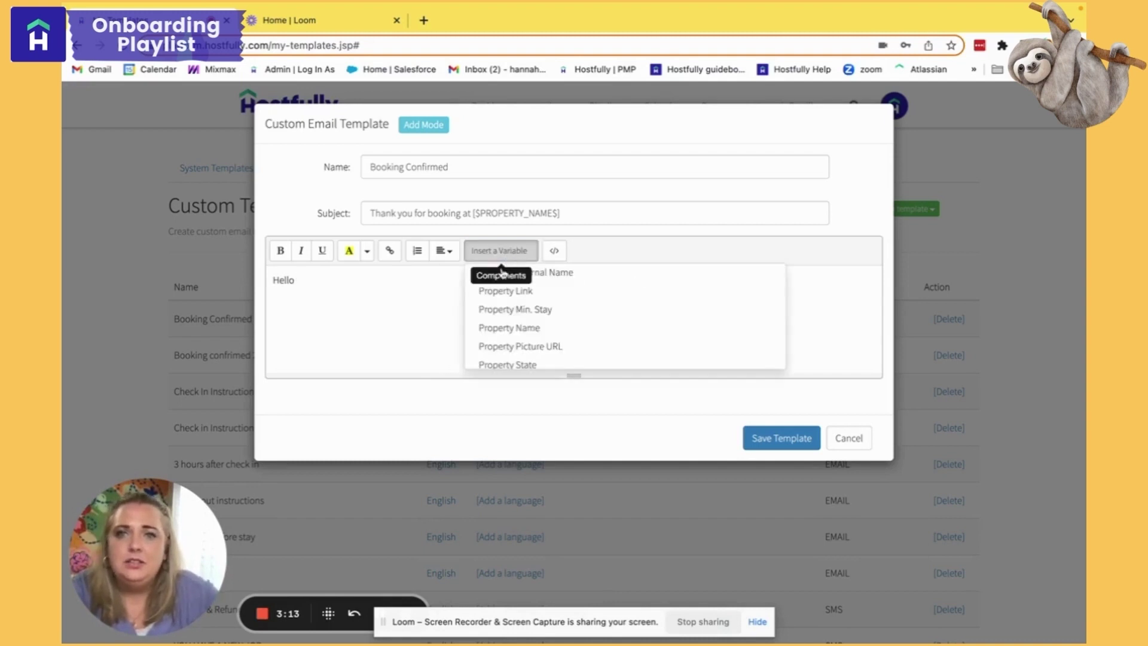
pyautogui.scroll(-3, 514, 342)
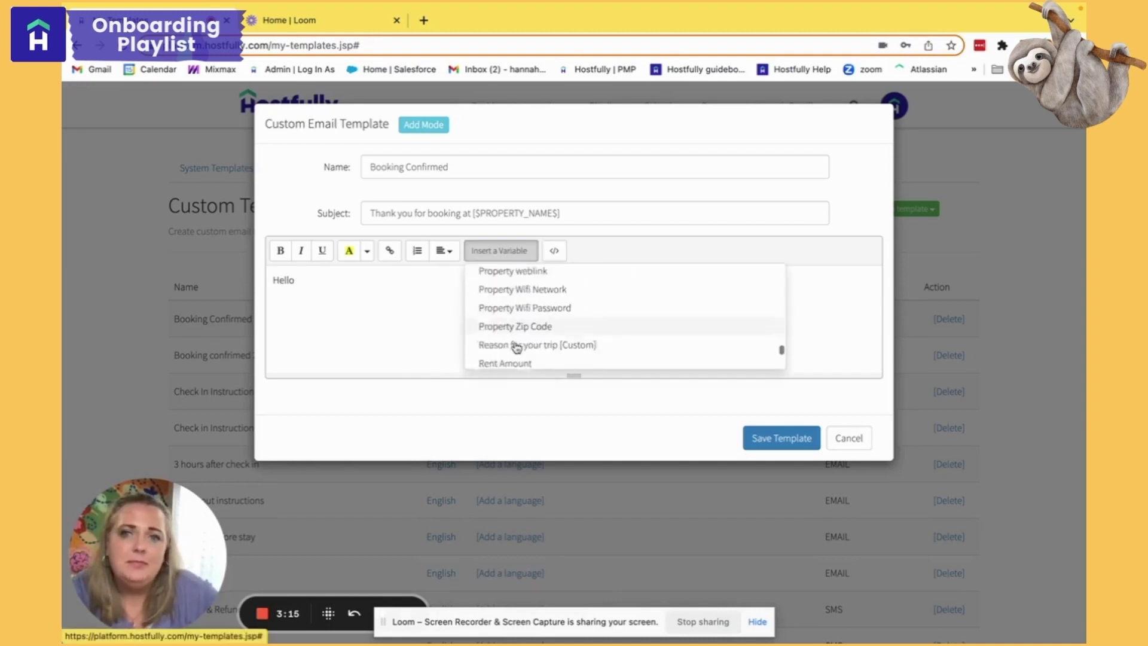
pyautogui.scroll(10, 516, 347)
pyautogui.scroll(3, 516, 347)
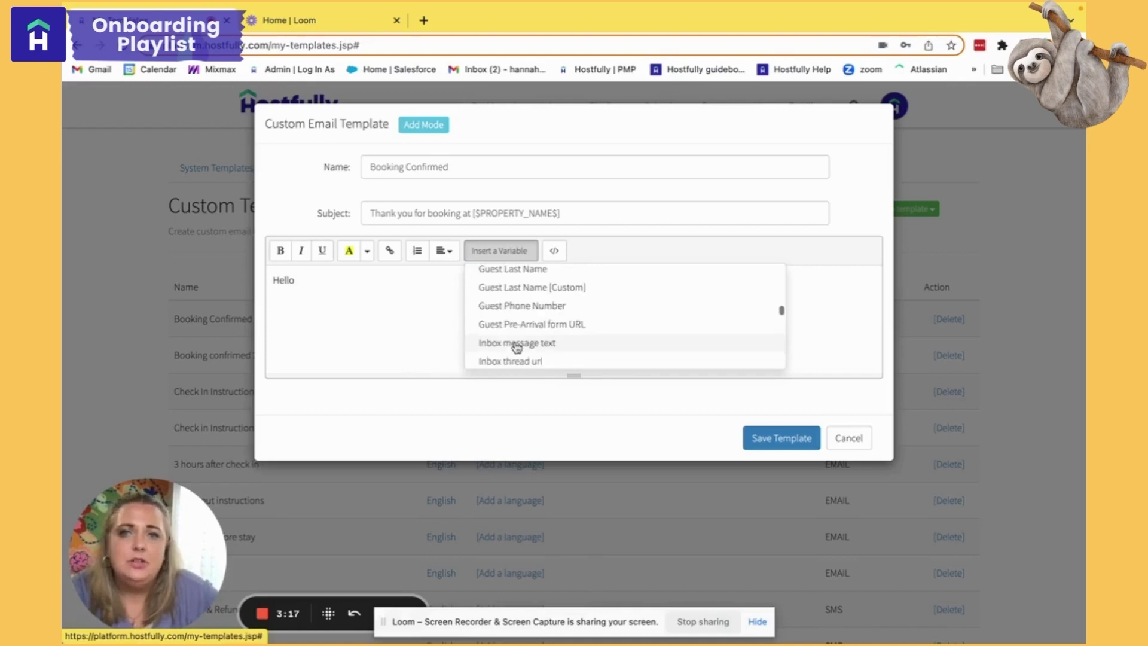
pyautogui.scroll(2, 516, 345)
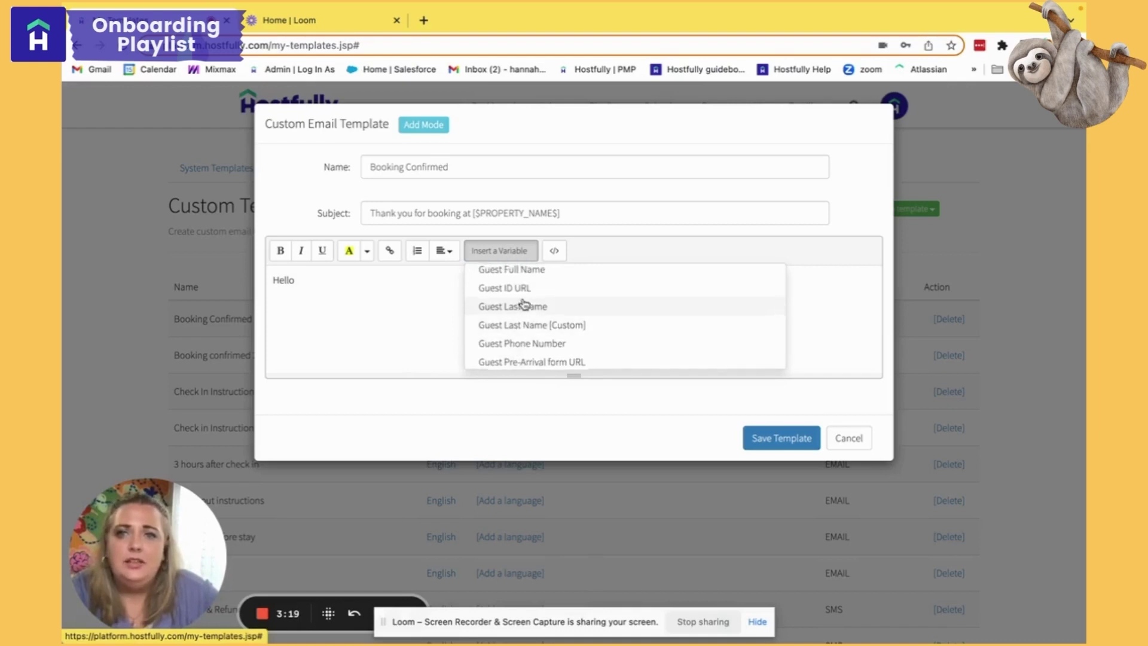
pyautogui.scroll(2, 517, 308)
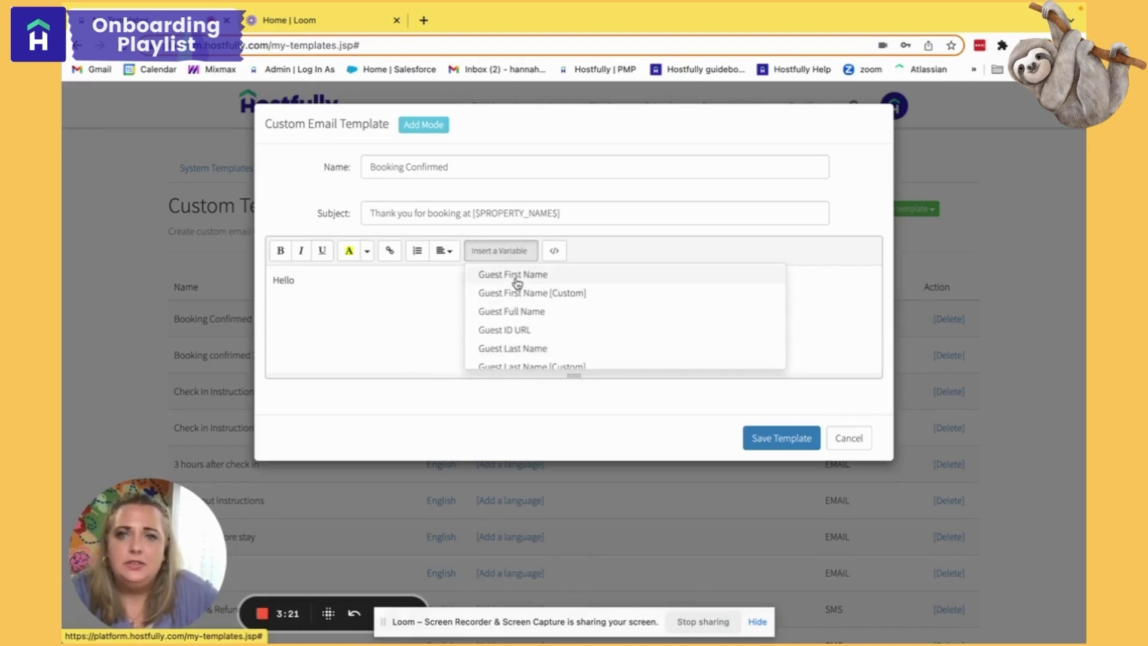
pyautogui.click(515, 276)
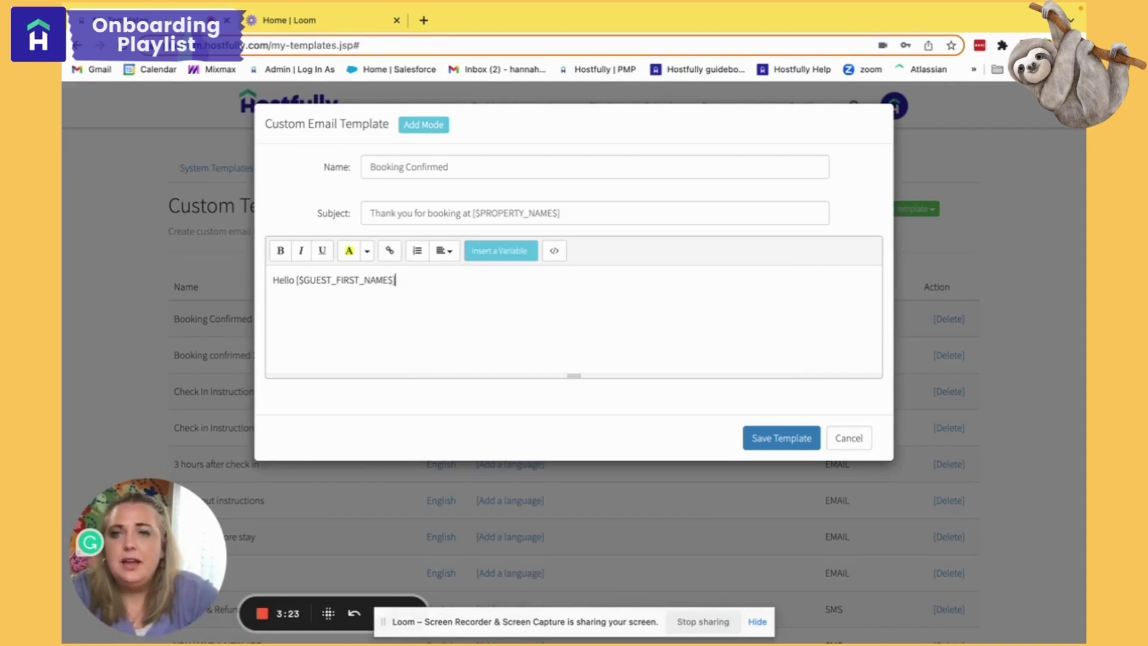
pyautogui.write(',')
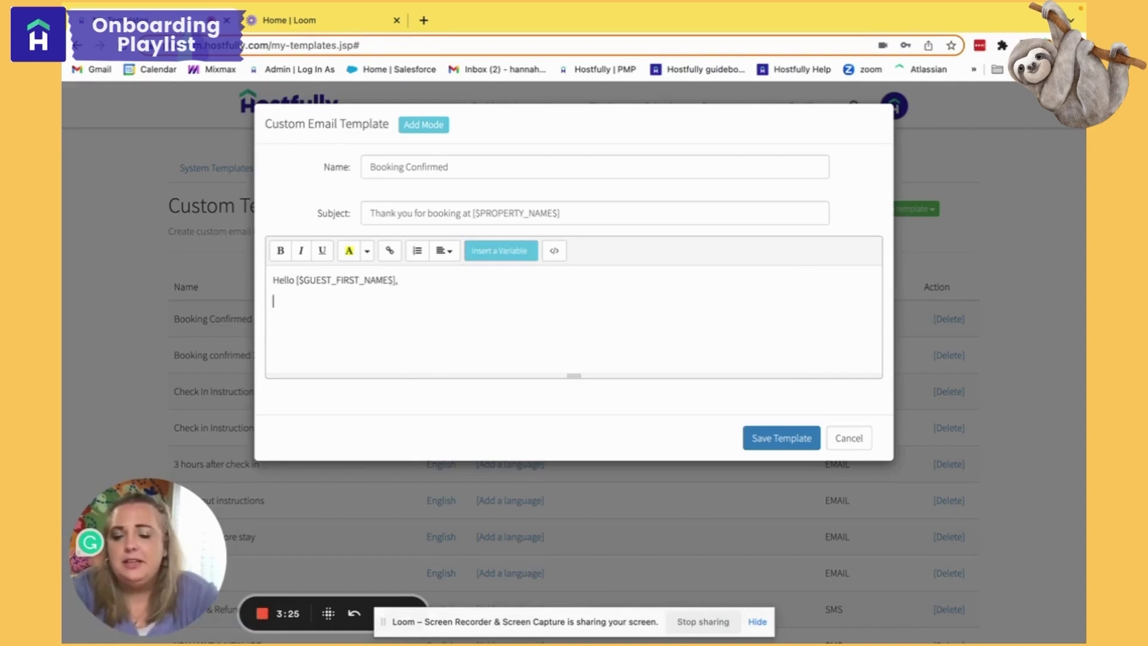
# Write "Thank you for booking your next stay at" below the greeting and insert the Property Name variable after it
pyautogui.write('Thank you for')
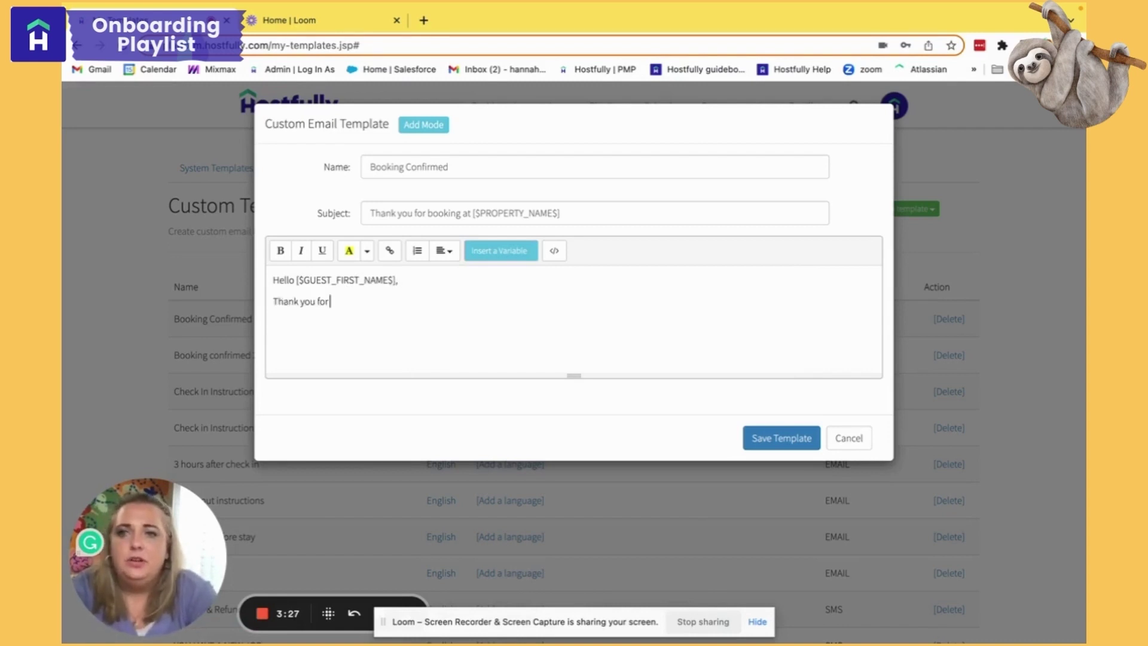
pyautogui.write(' booking')
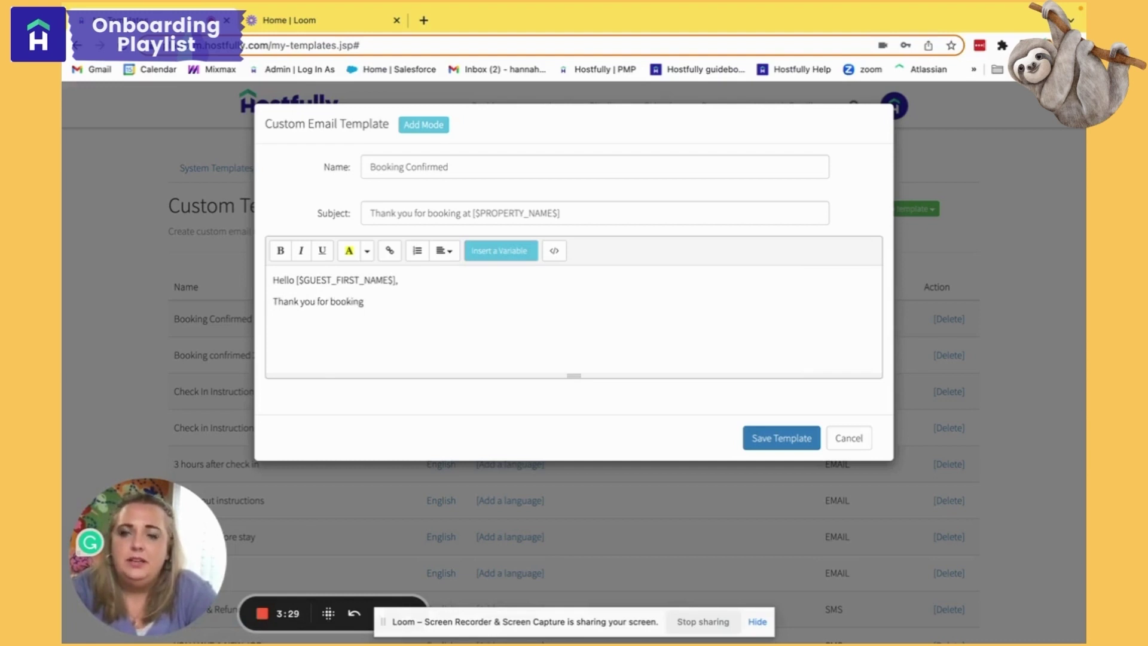
pyautogui.write(' yo')
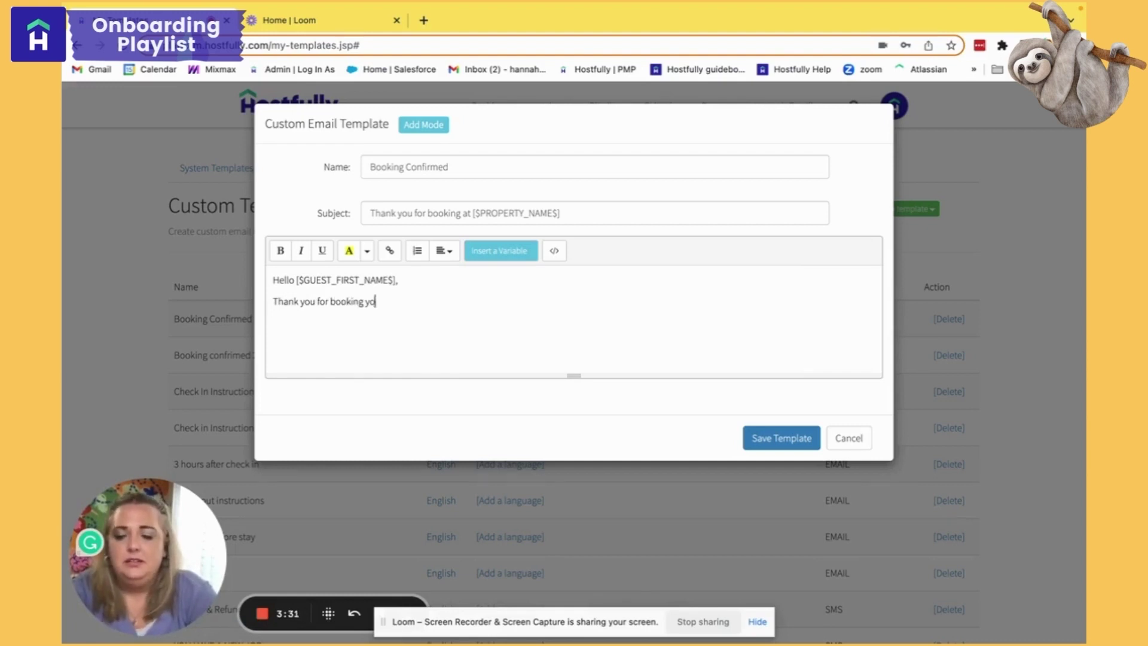
pyautogui.write('ur next')
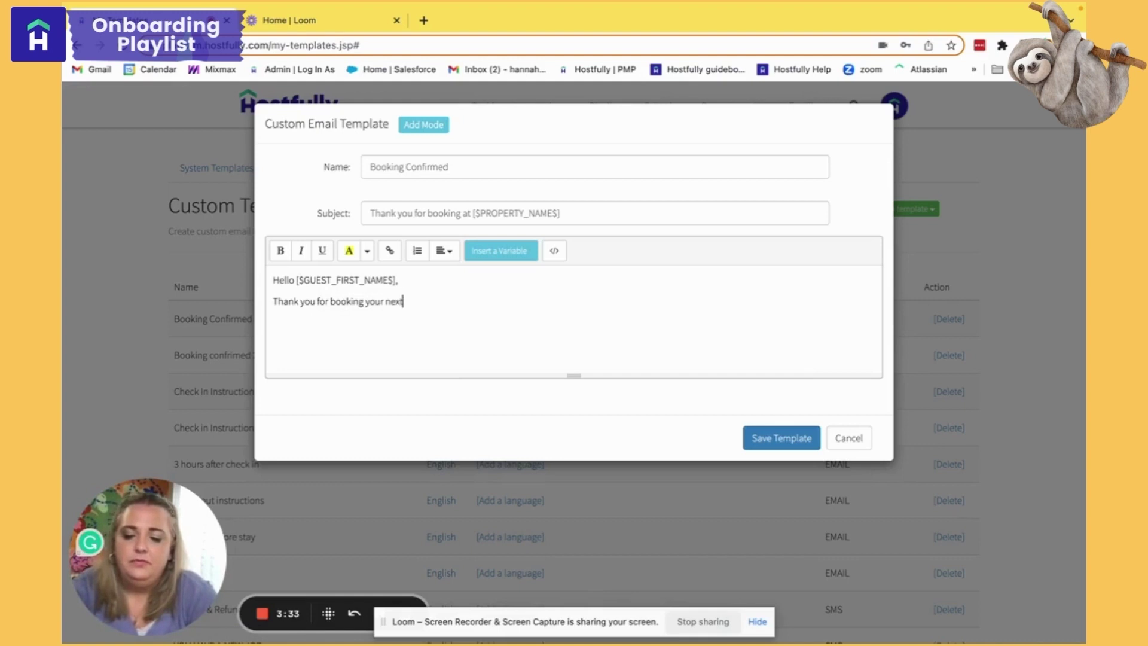
pyautogui.write(' stay at')
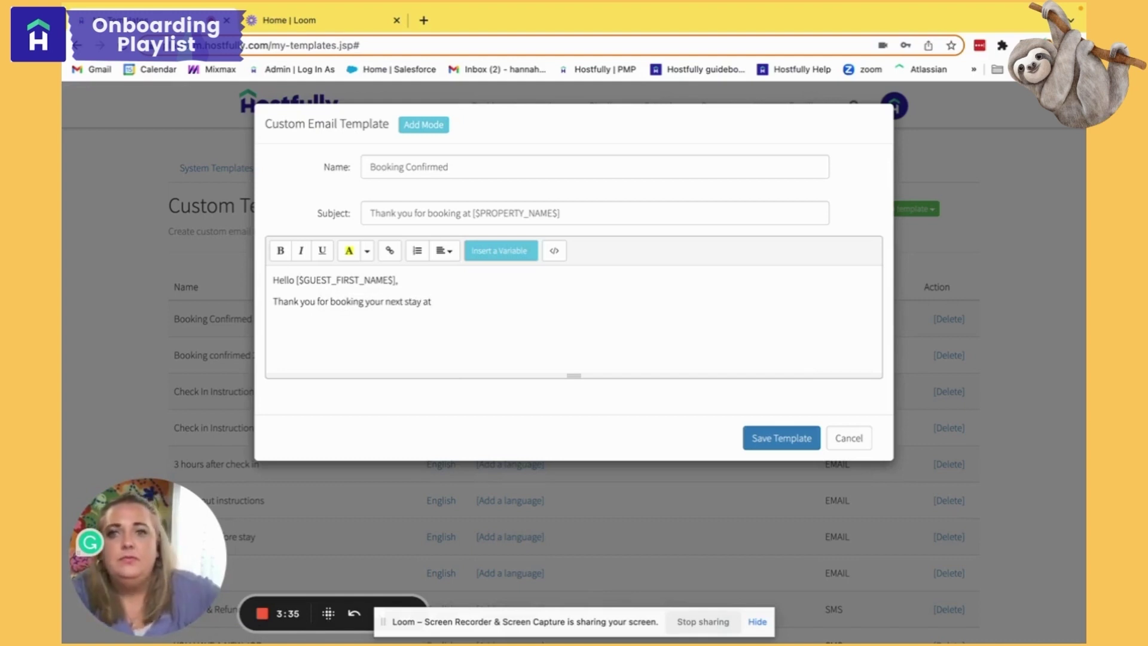
pyautogui.click(506, 252)
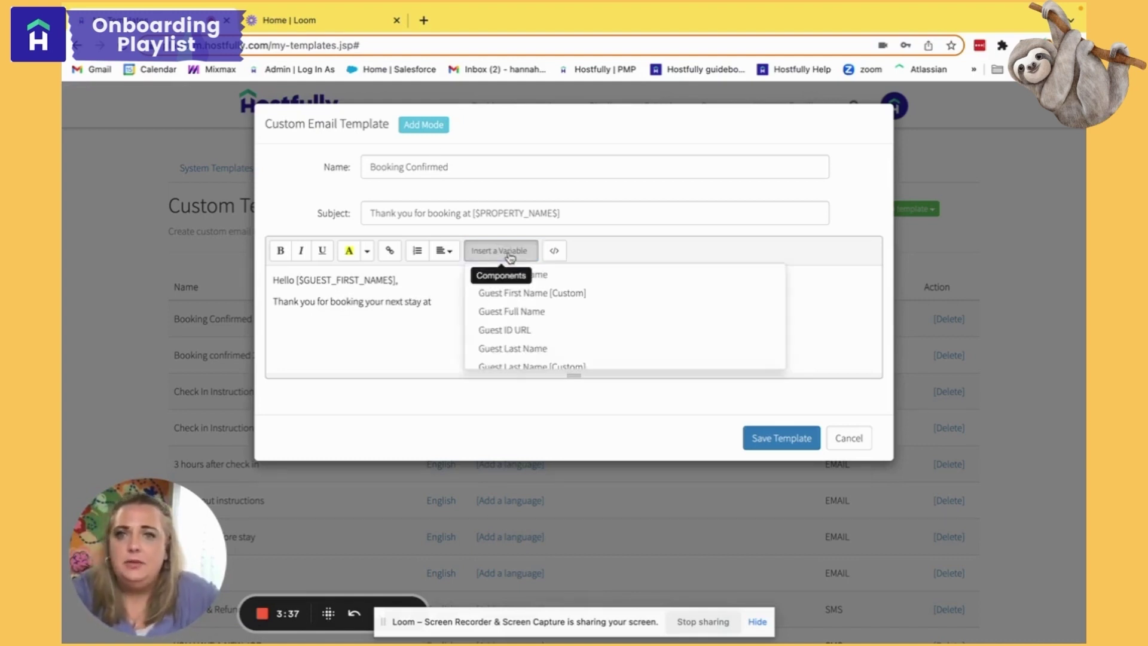
pyautogui.scroll(-10, 548, 354)
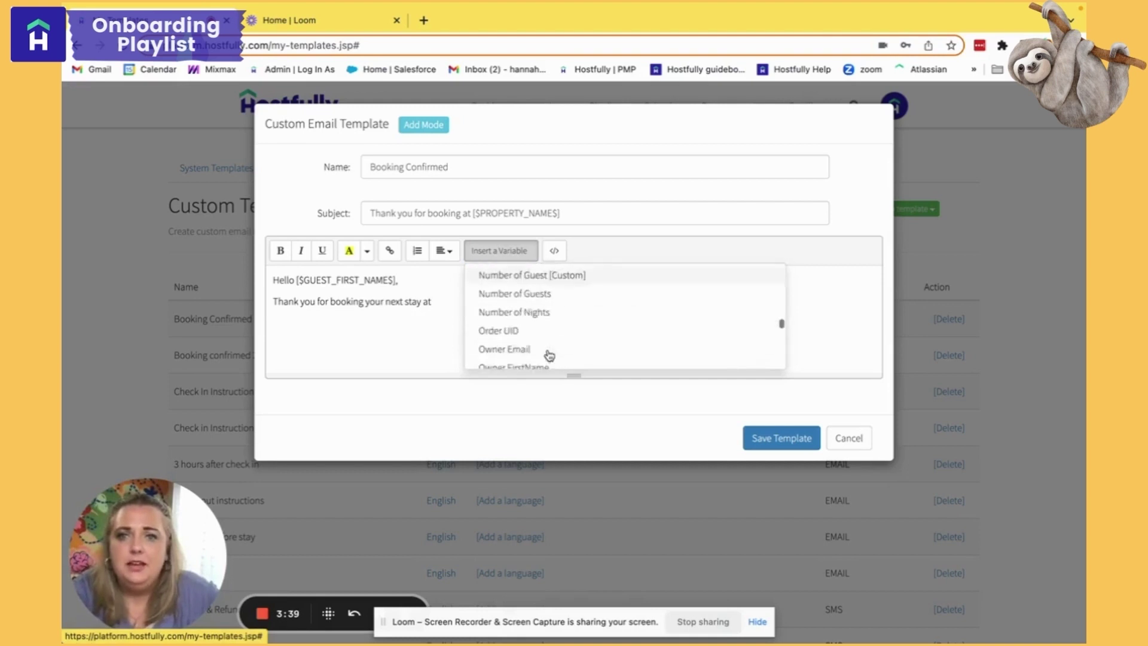
pyautogui.scroll(-2, 549, 355)
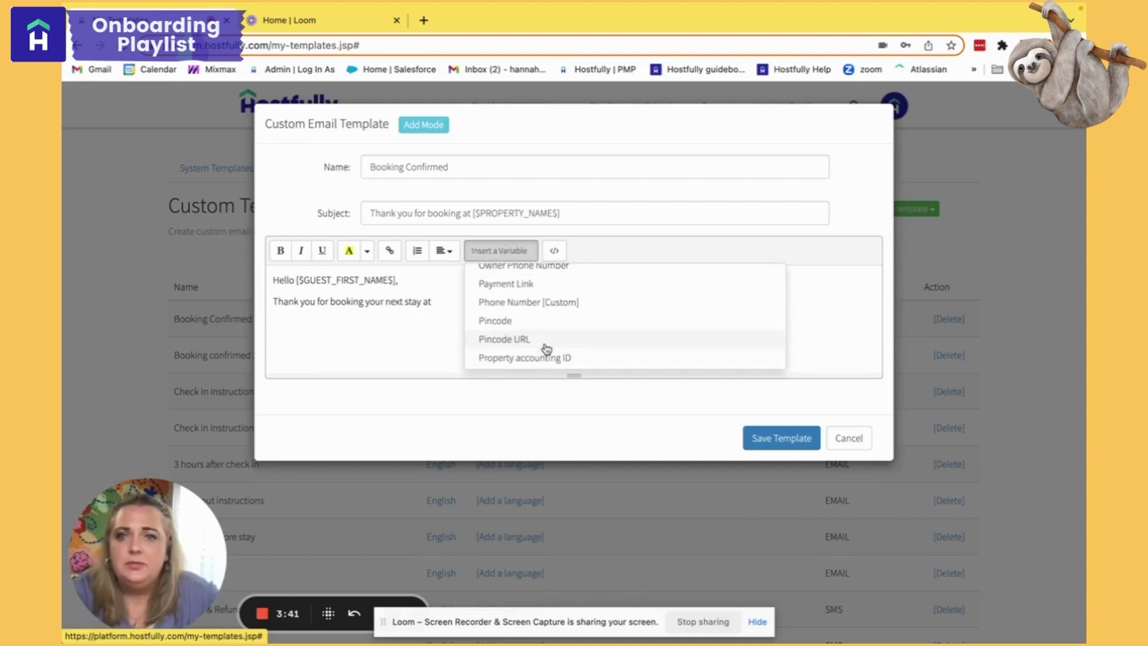
pyautogui.scroll(-5, 549, 355)
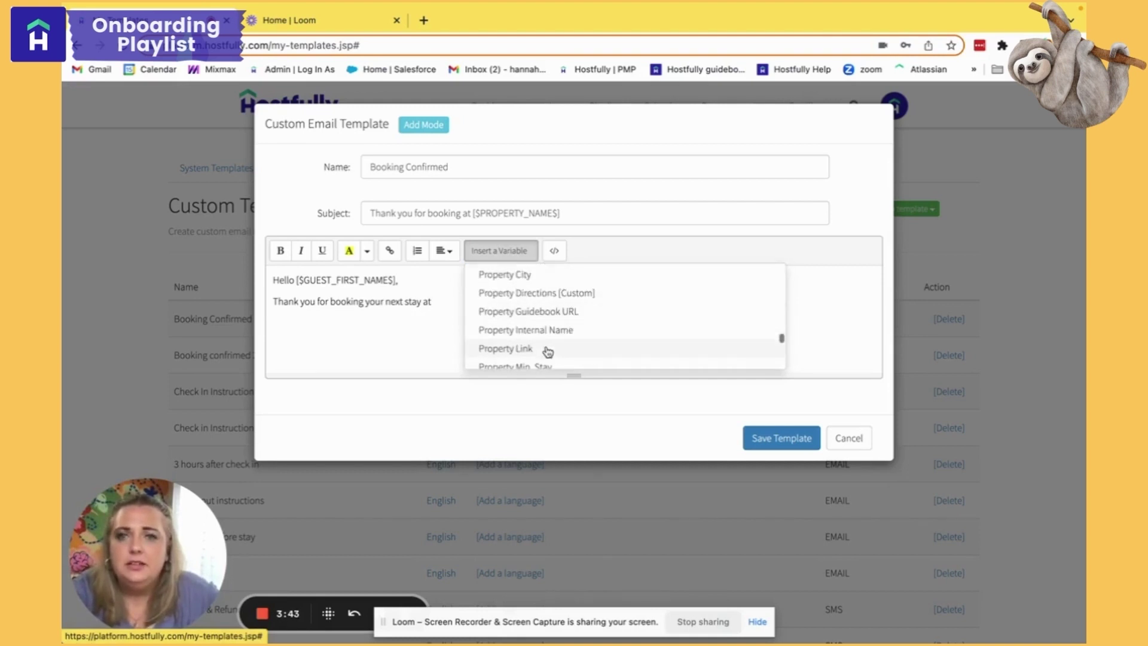
pyautogui.scroll(-1, 548, 343)
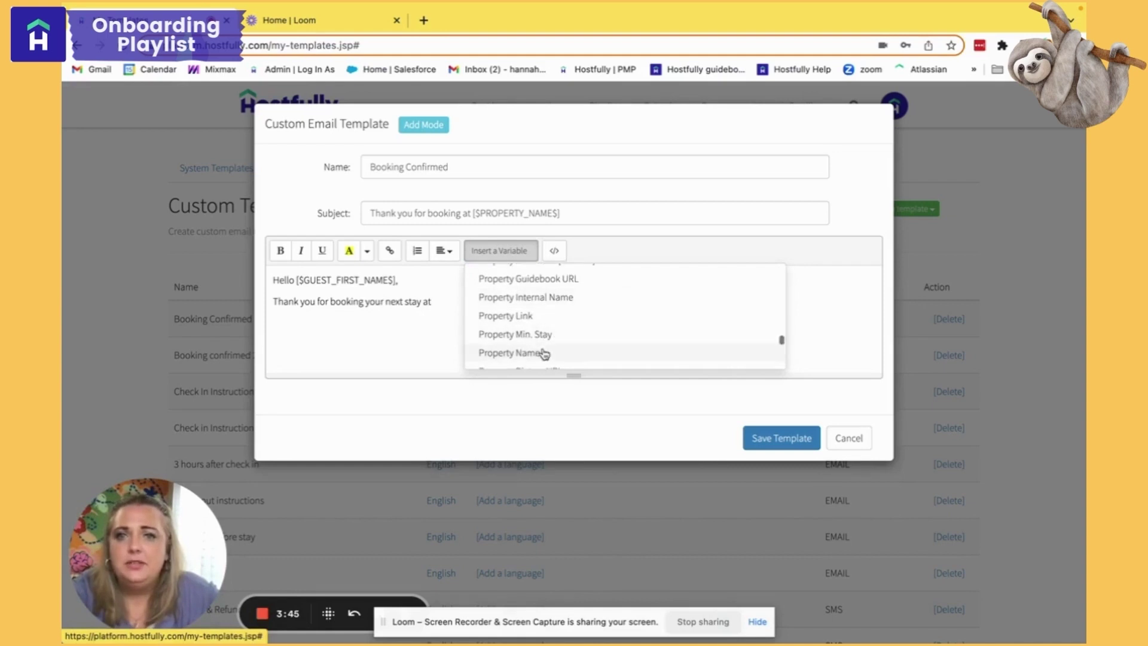
pyautogui.click(540, 353)
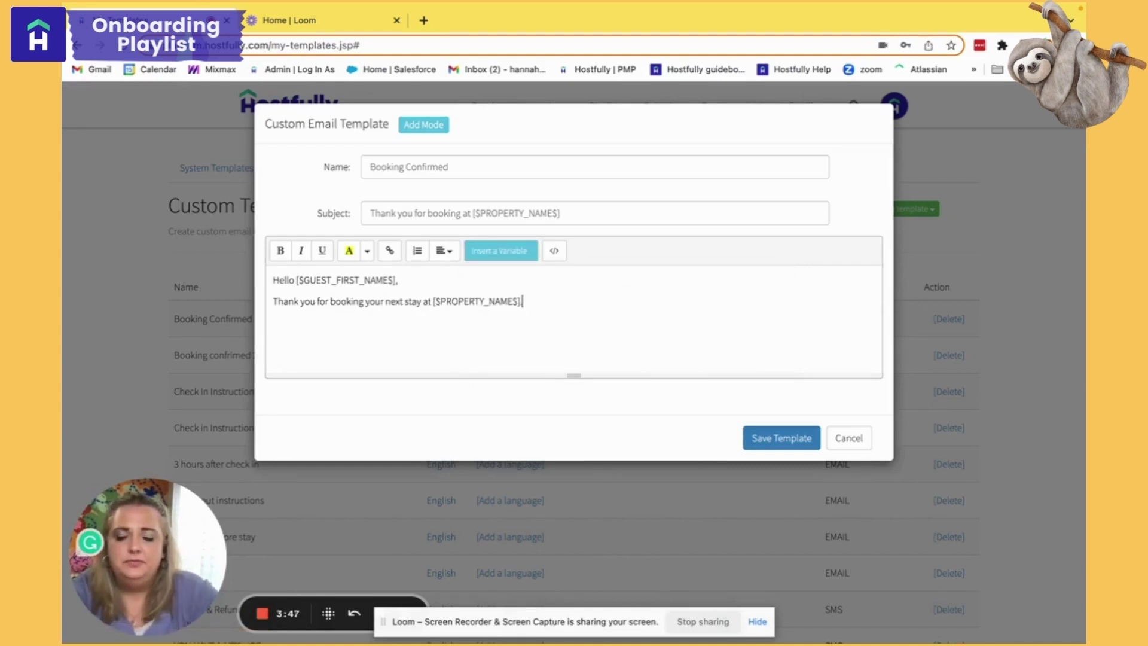
# End the sentence with a period, add "Your stay is booked from" and insert the Check-in Date variable
pyautogui.write('. Your sta')
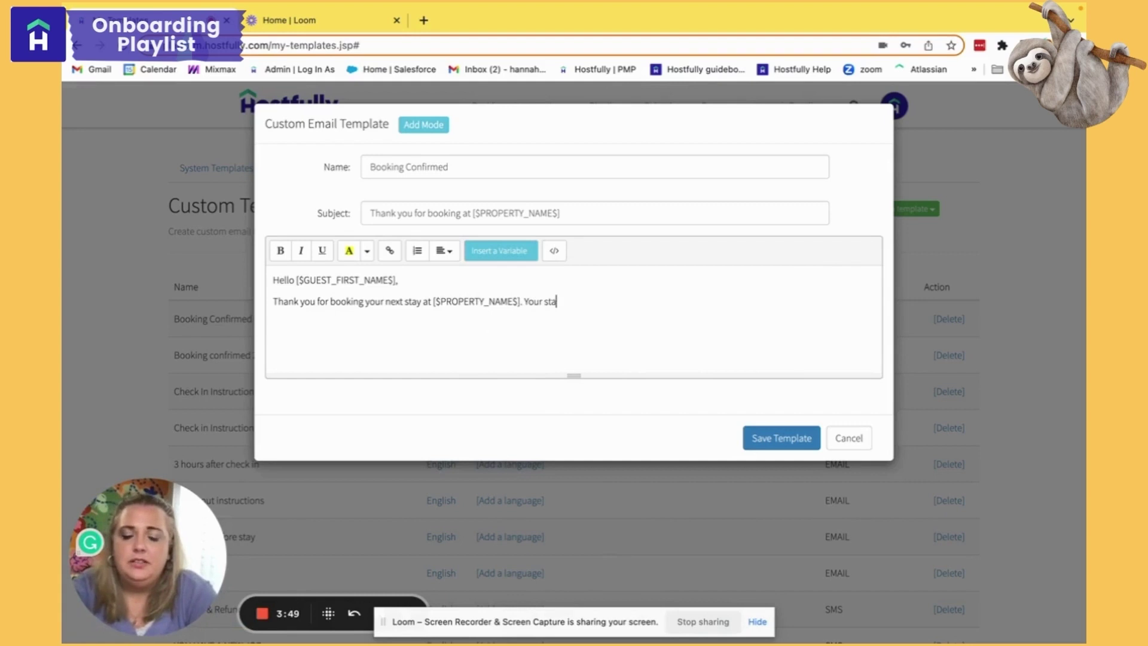
pyautogui.write('y is b')
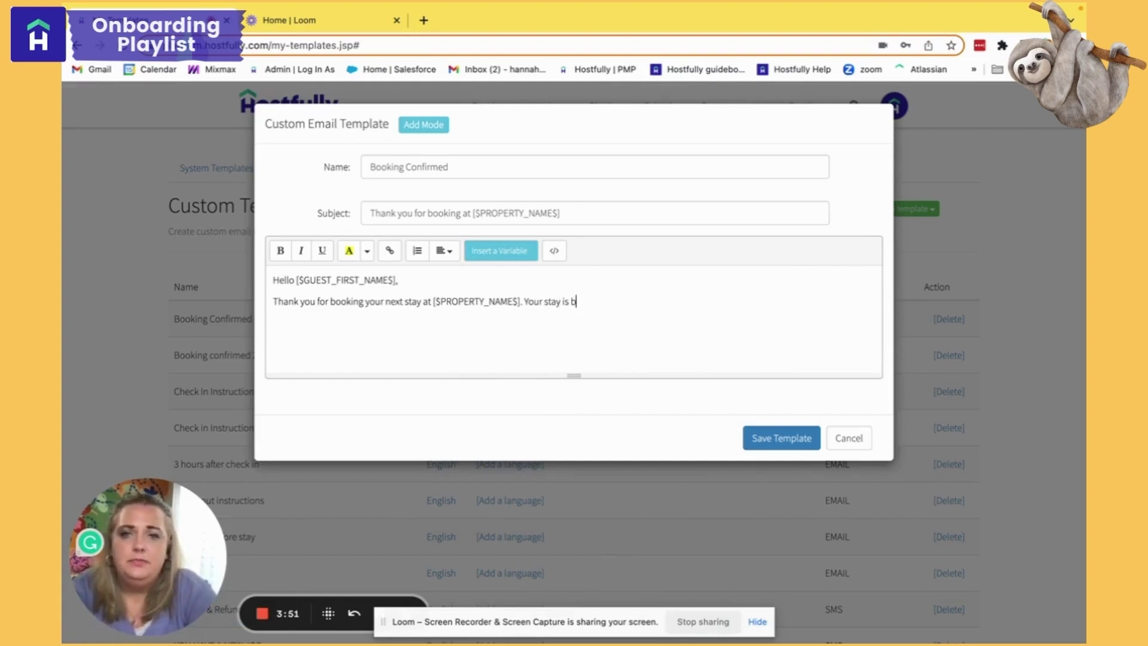
pyautogui.write('roked from')
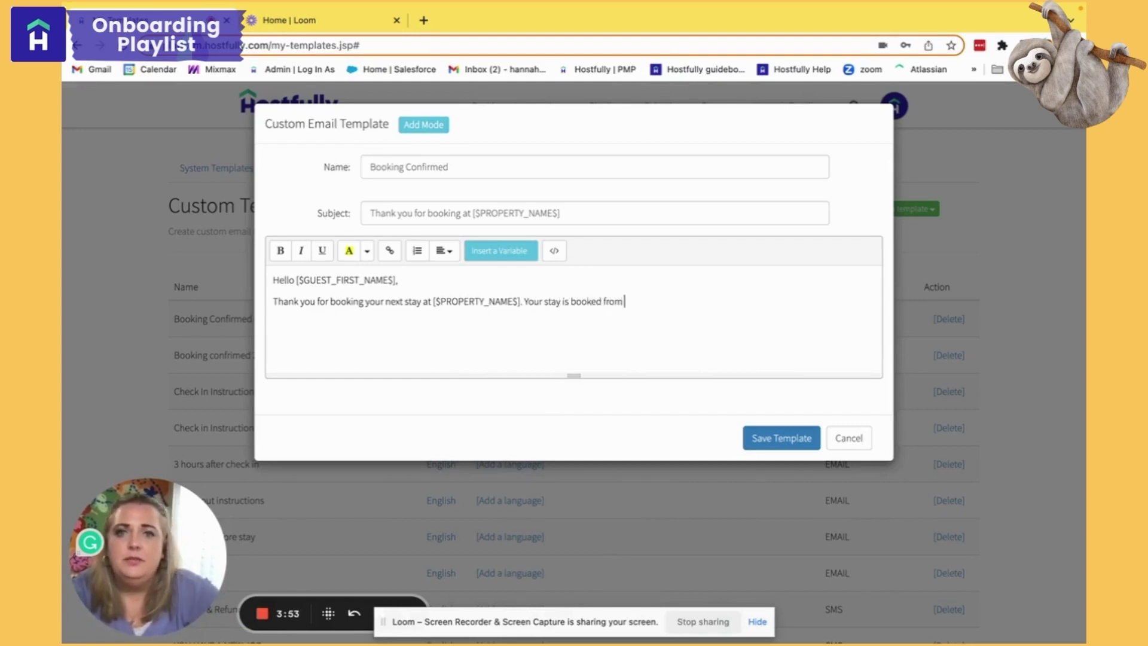
pyautogui.click(487, 251)
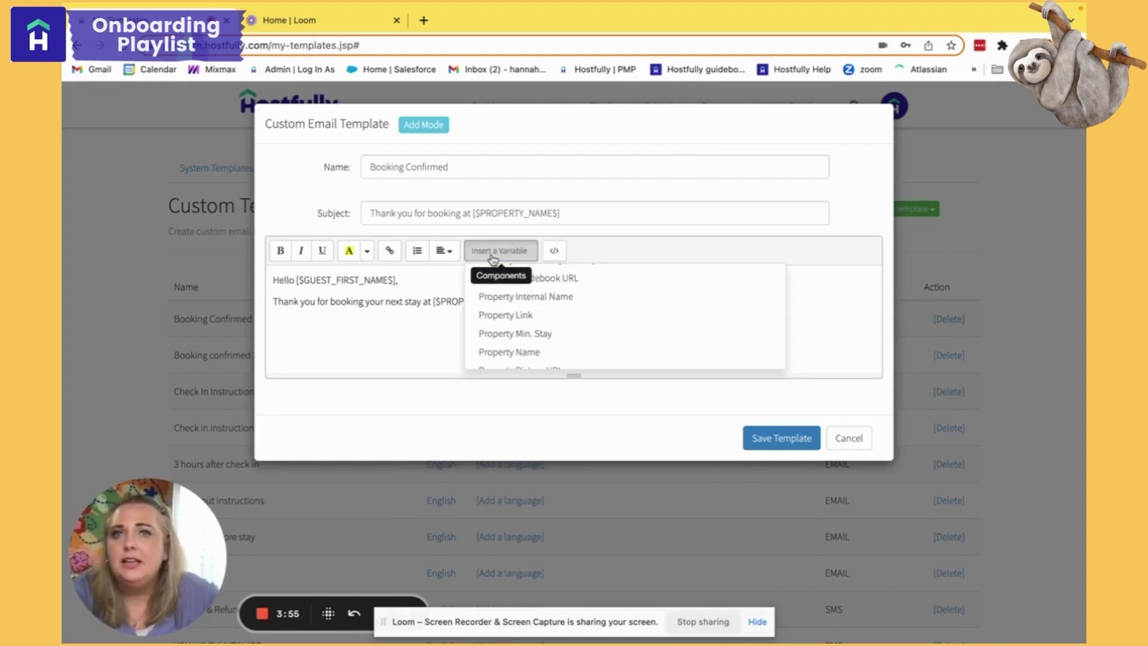
pyautogui.scroll(15, 565, 352)
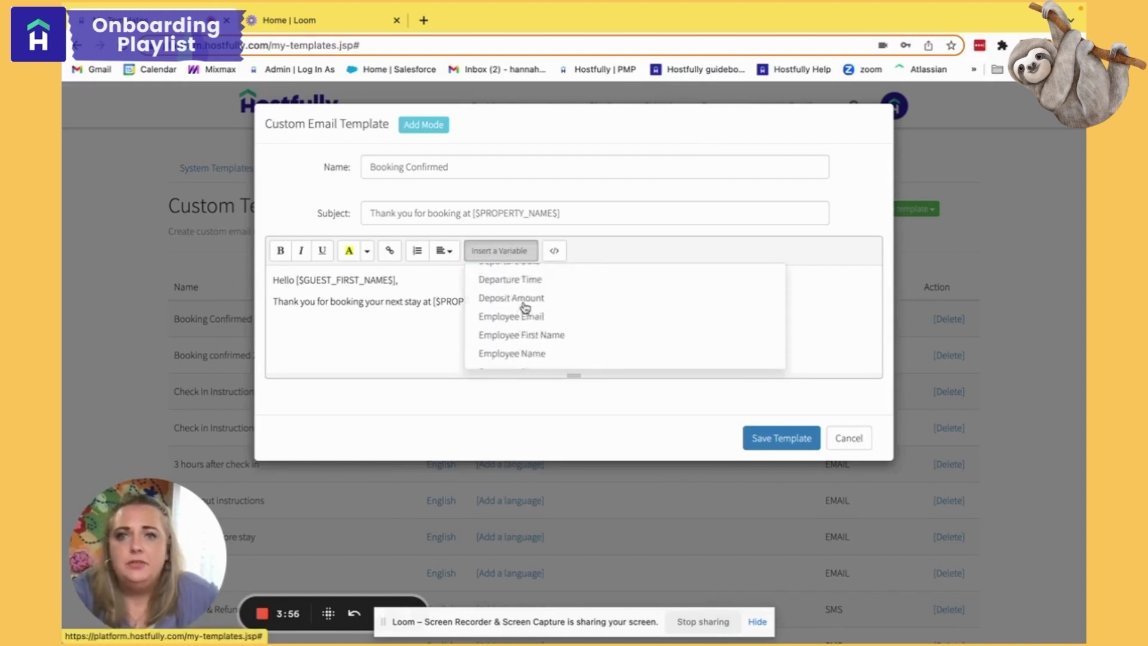
pyautogui.scroll(-5, 525, 308)
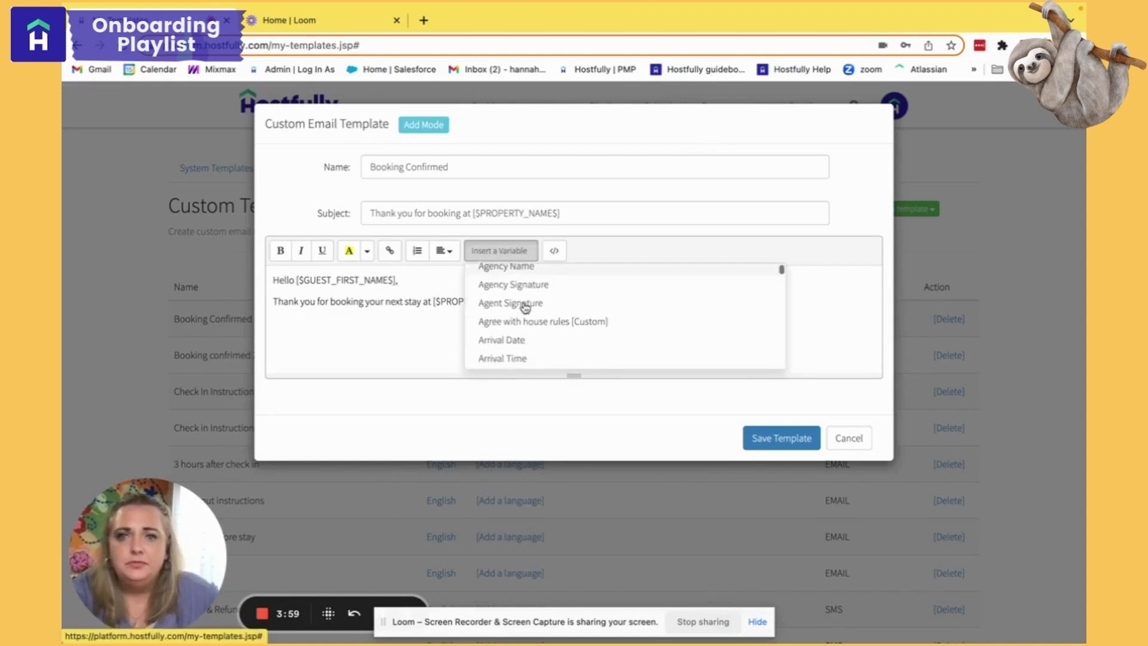
pyautogui.scroll(-3, 536, 350)
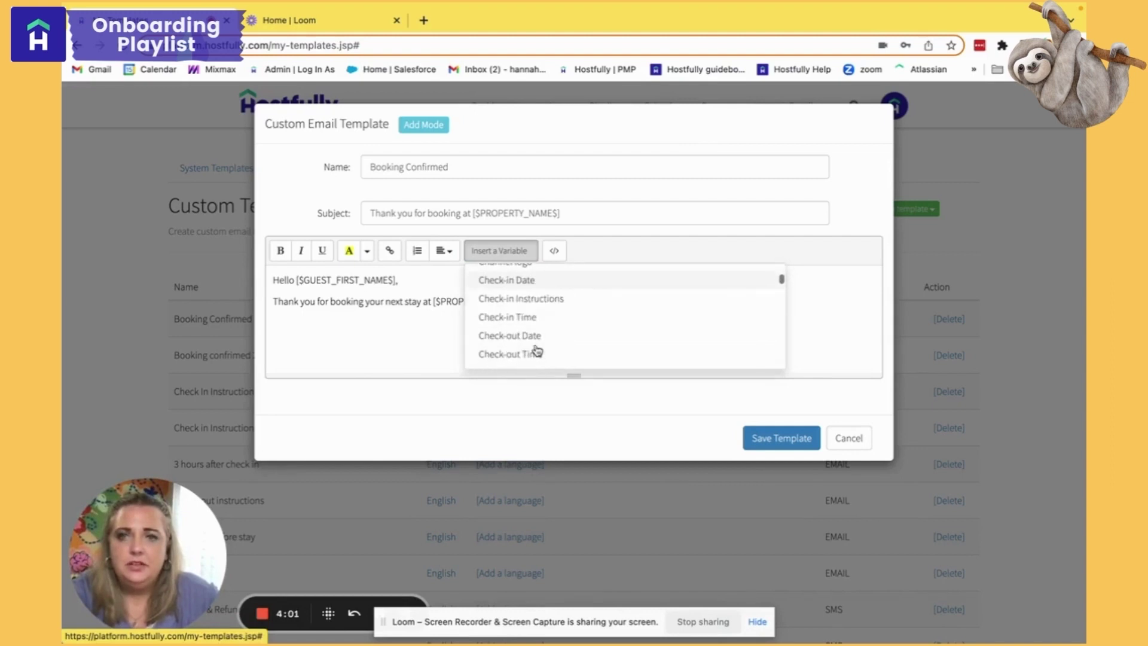
pyautogui.click(536, 282)
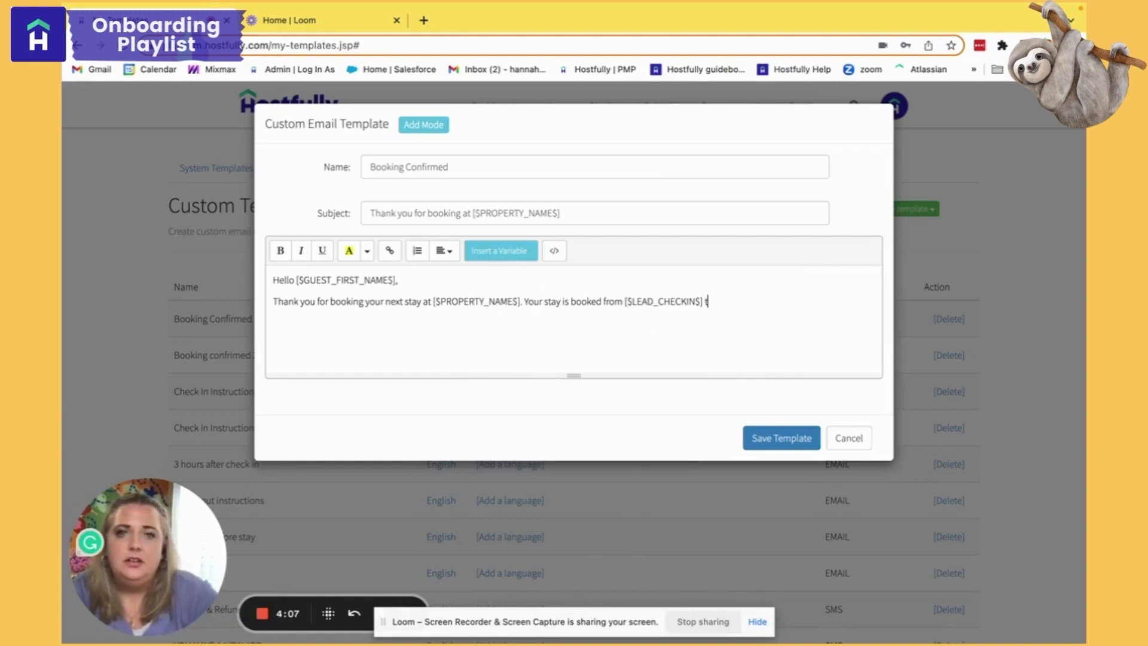
# Complete the booking dates sentence with "to", the Check-out Date variable and a period
pyautogui.click(505, 252)
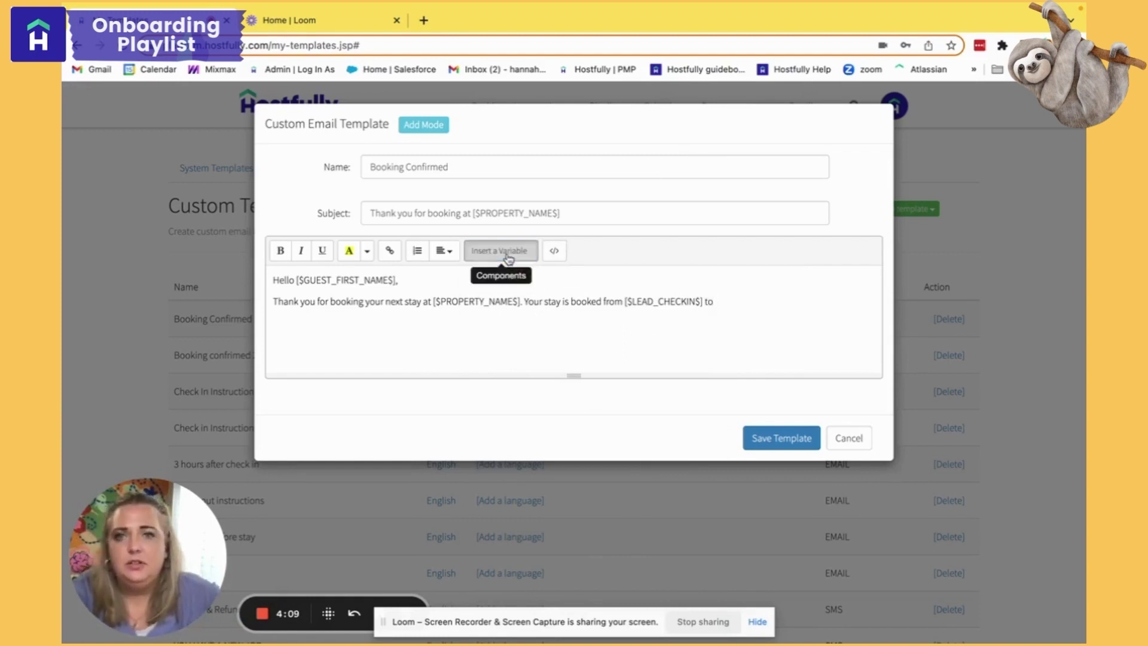
pyautogui.scroll(-1, 554, 332)
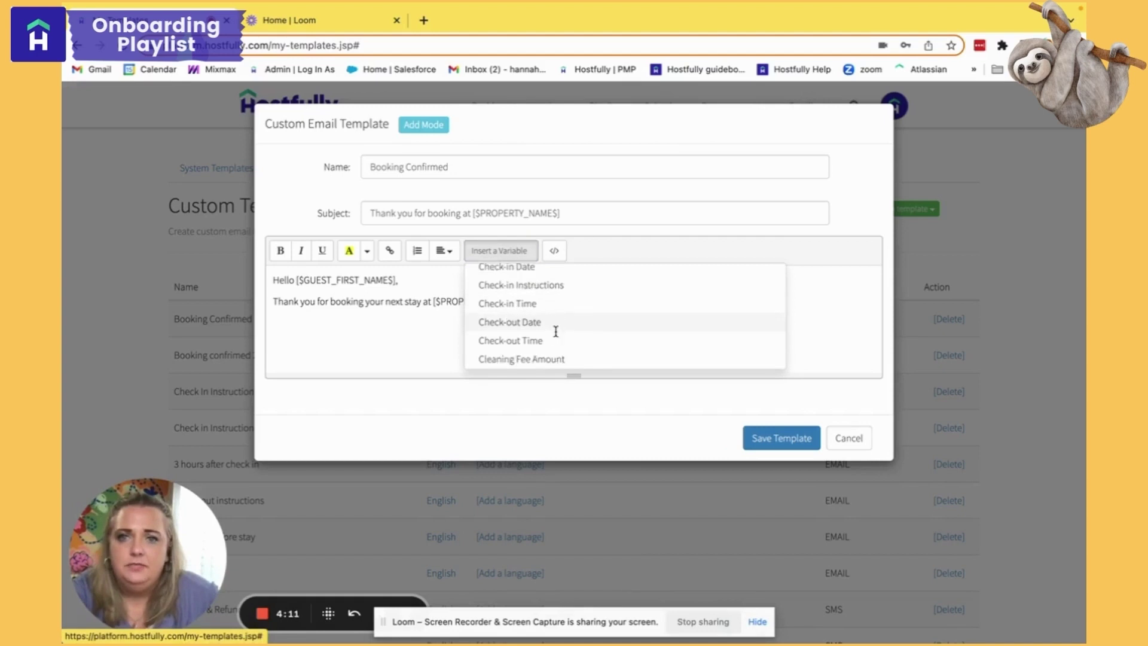
pyautogui.click(555, 329)
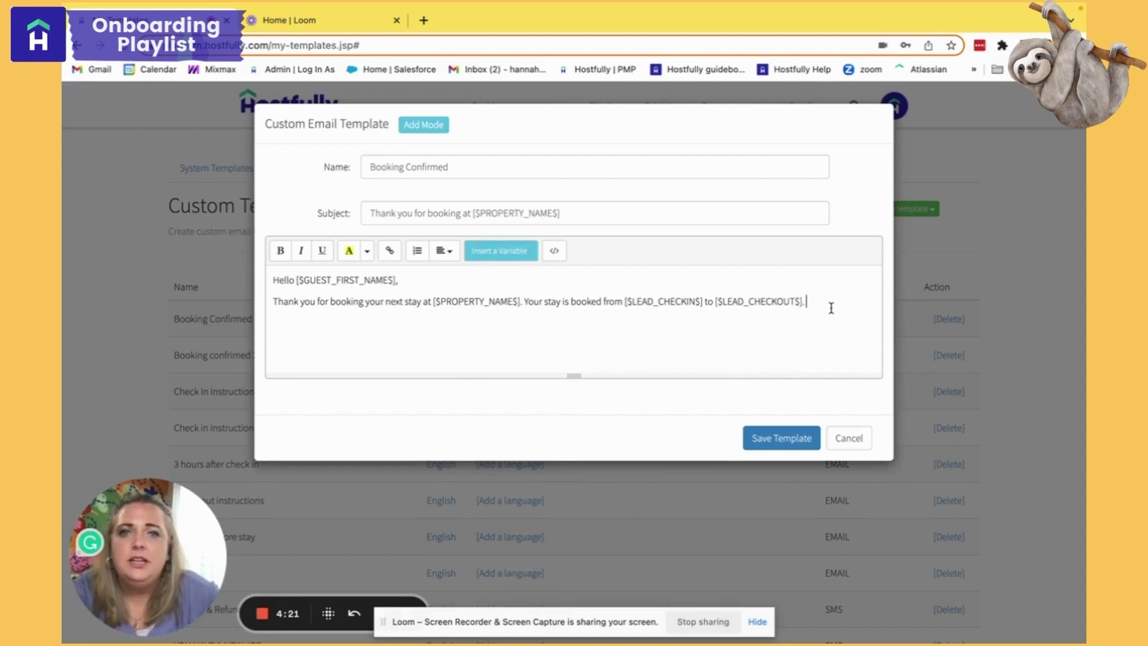
# Replace the whole body with the prepared confirmation message, from "Greetings, [$GUEST_FIRST_NAME$]!" through [$AGENCY_SIGNATURE$], and save the template
pyautogui.moveTo(825, 301); pyautogui.dragTo(213, 287)
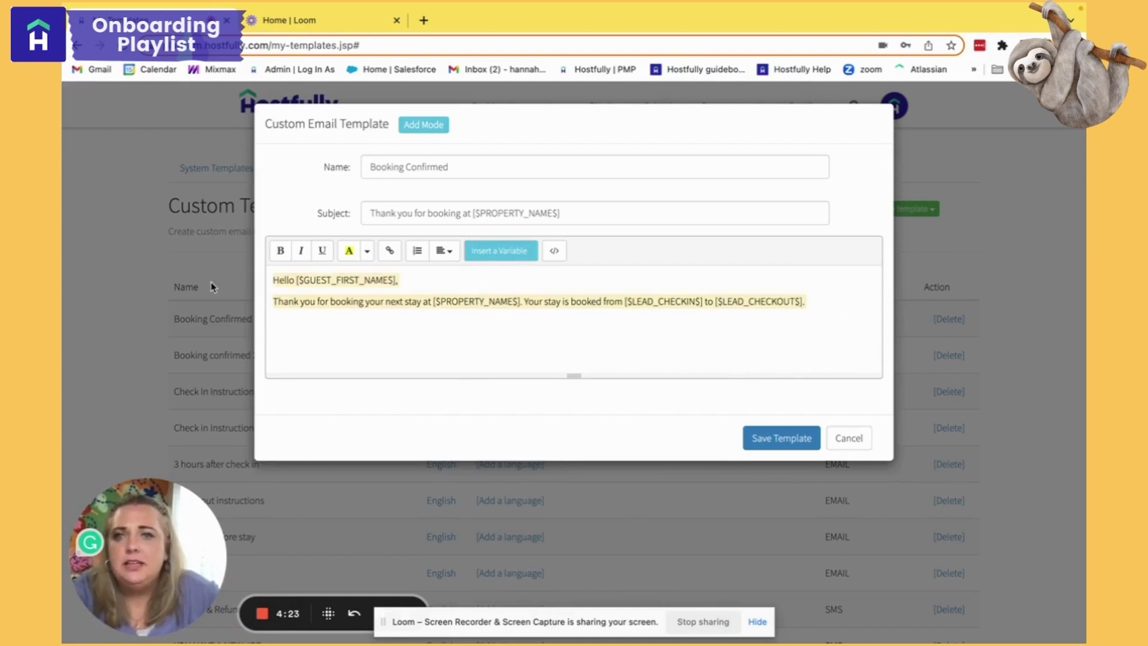
pyautogui.press('BackSpace')
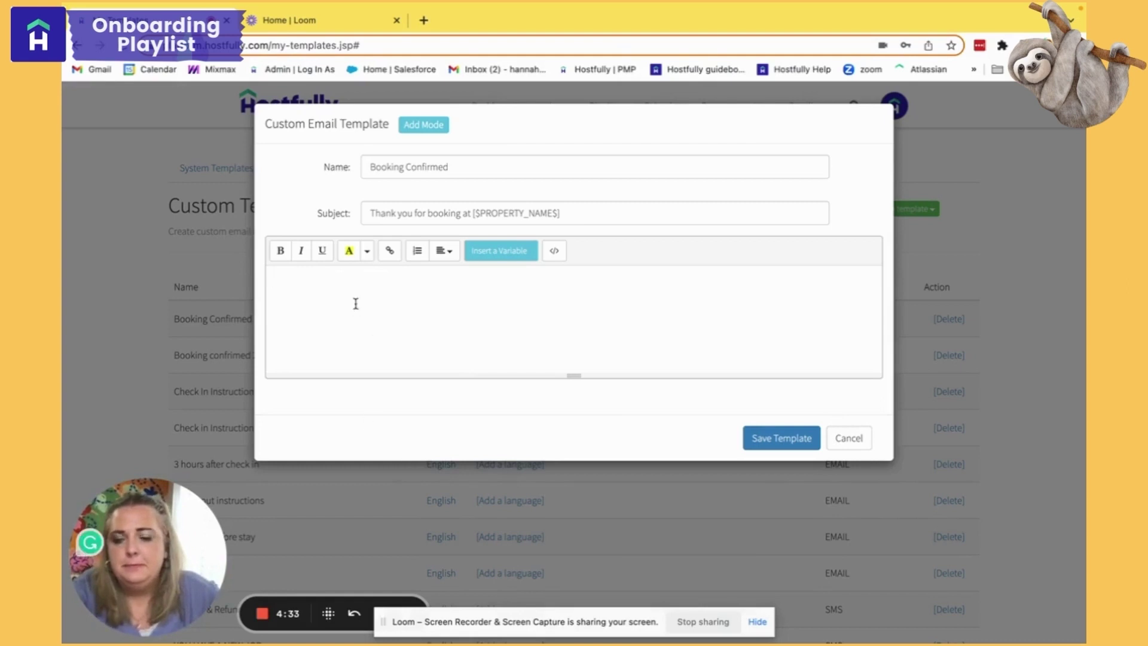
pyautogui.write("Greetings, [$GUEST_FIRST_NAME$]! We're so happy you've chosen [$PROPERTY_NAME$] for your [$PROPERTY_CITY$] getaway! Your stay is confirmed for [$LEAD_ARRIVAL_DATE$] through [$LEAD_DEPARTURE_DATE$]. Check-in instructions will be provided prior to your arrival.  We would like to make your stay as memorable as possible, so we ask that you complete the attached pre-arrival form and include any special details you'd like for us to be aware of. [$GUEST_INFO_URL$]. *Please note, that for the Passport ID field, you may enter your government ID number instead.  If you have any questions, please reply to this message and we will respond as quickly as possible. We look forward to hosting you soon! Safe travels, [$AGENCY_SIGNATURE$]")
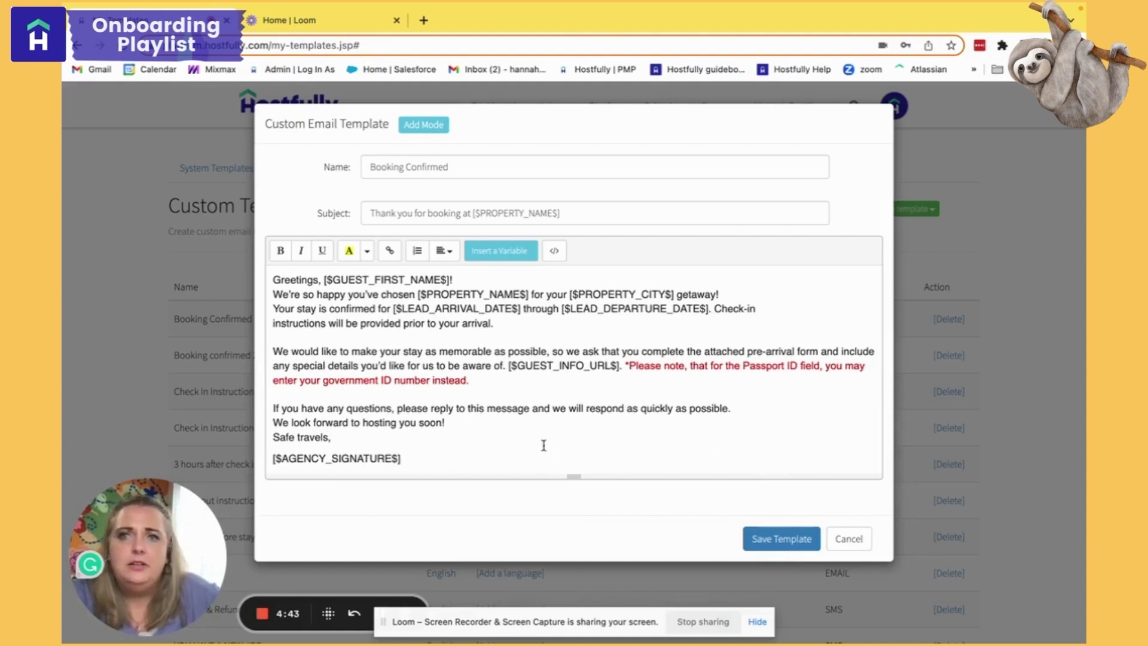
pyautogui.click(765, 553)
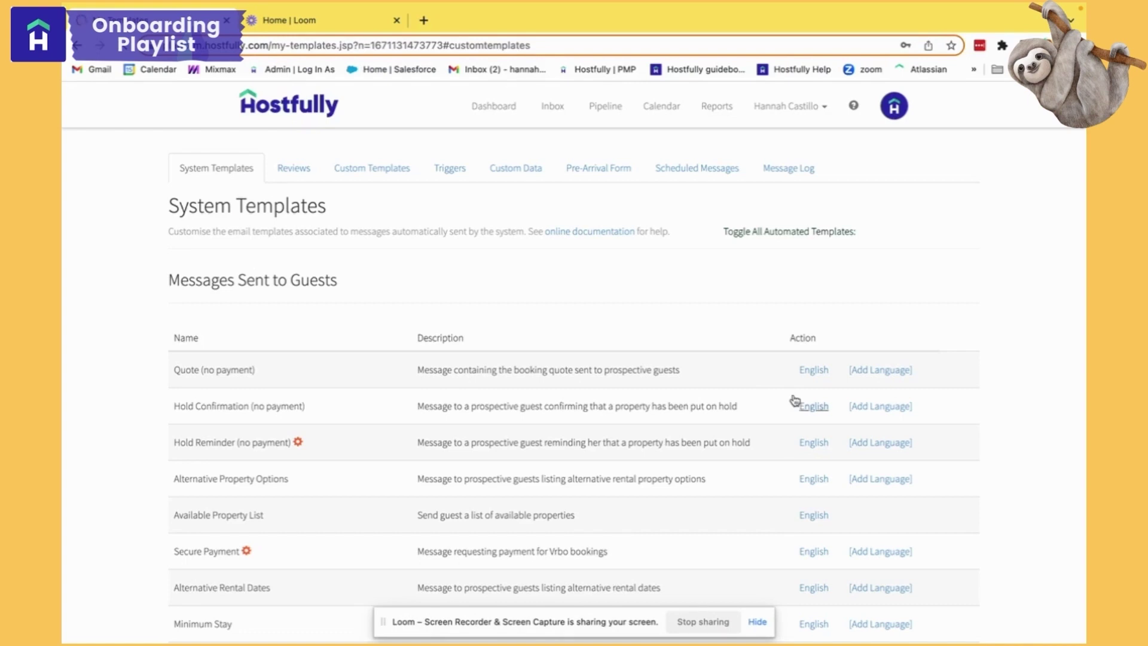
# Open the Barbie Dream House guest conversation in the inbox and load the Booking Confirmed custom template into its message
pyautogui.click(552, 114)
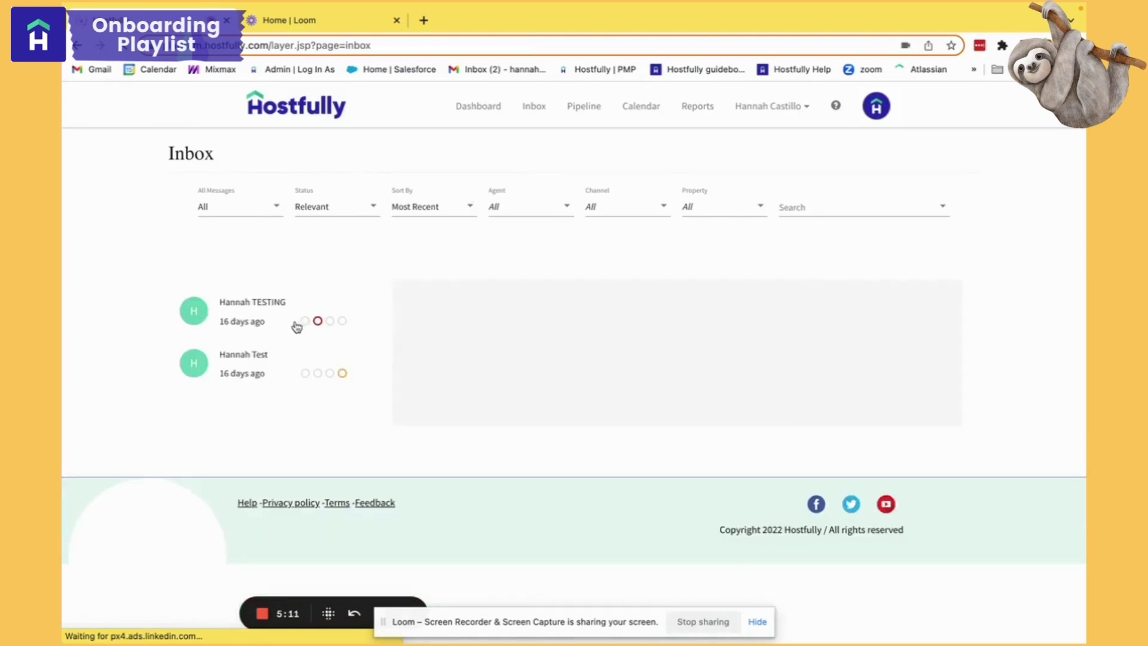
pyautogui.click(281, 330)
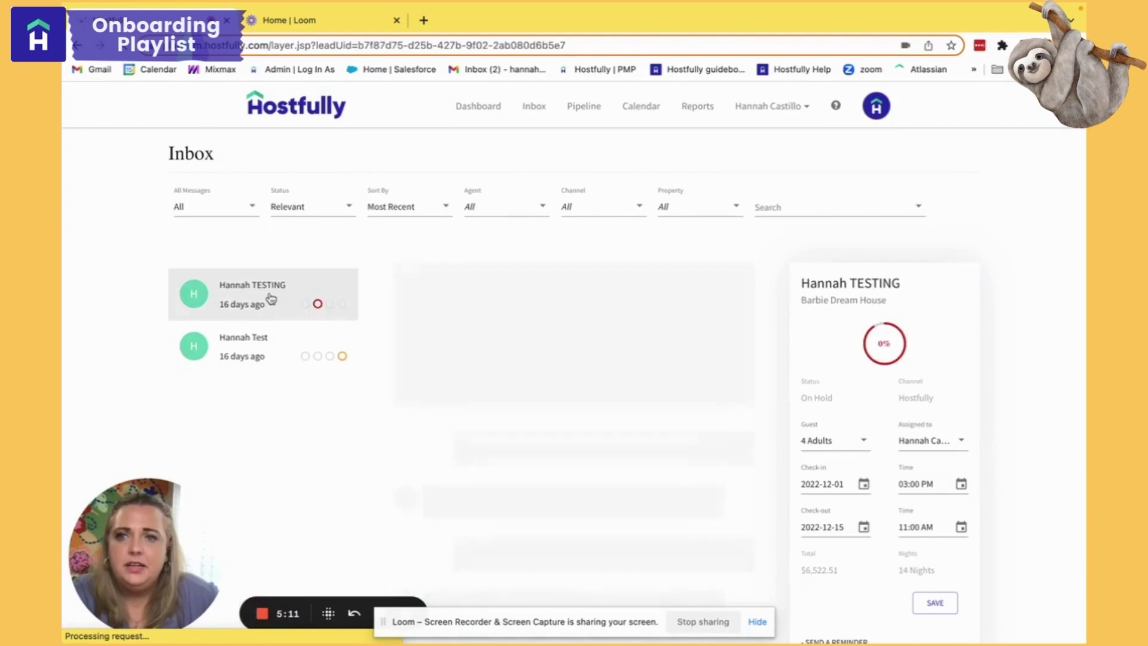
pyautogui.click(270, 312)
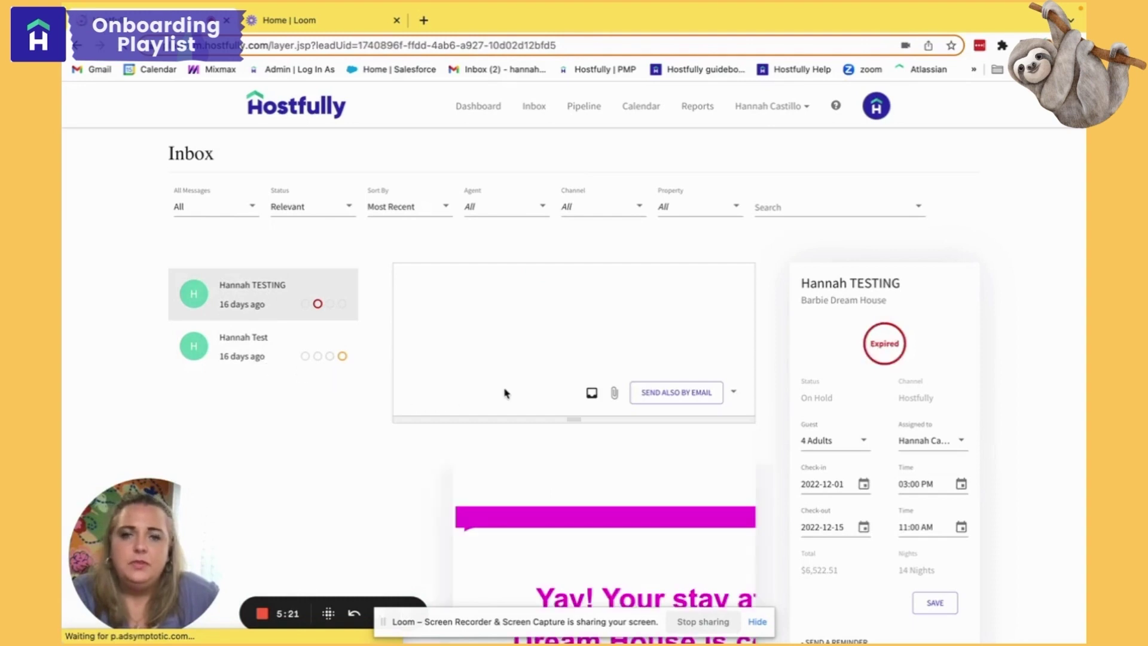
pyautogui.scroll(-1, 497, 389)
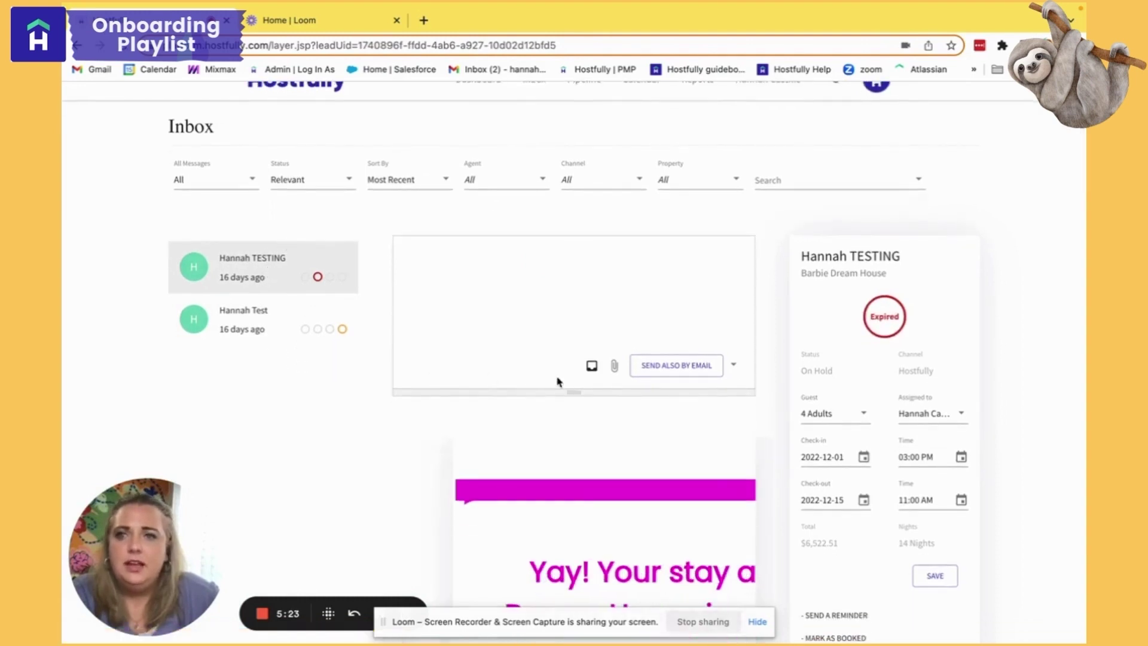
pyautogui.click(592, 367)
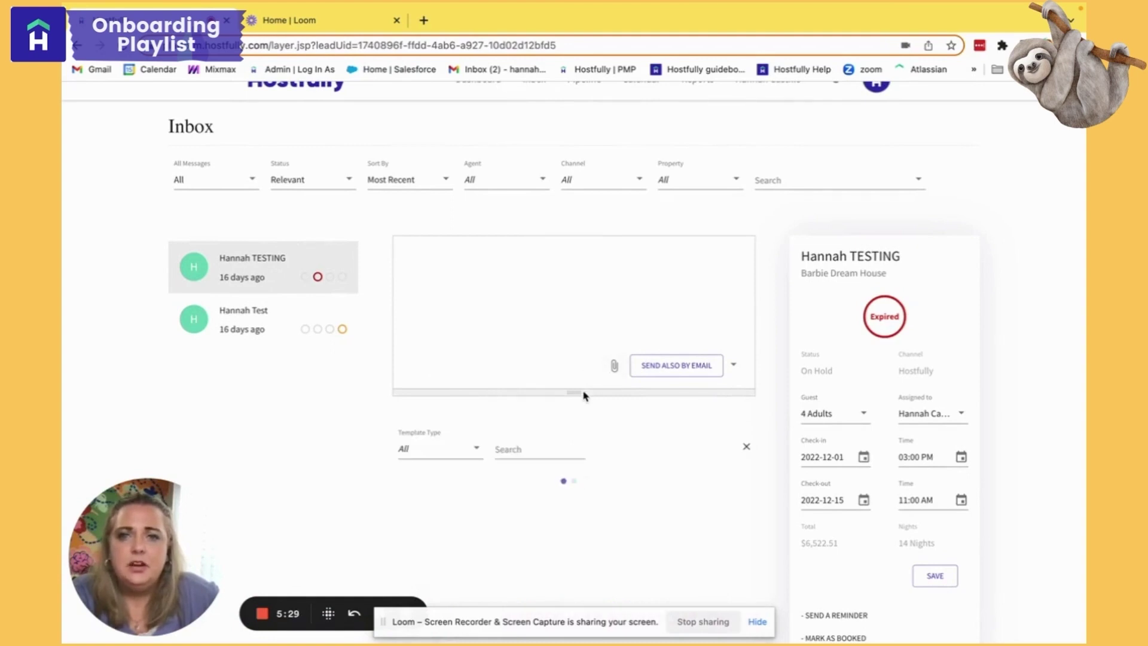
pyautogui.scroll(-5, 585, 392)
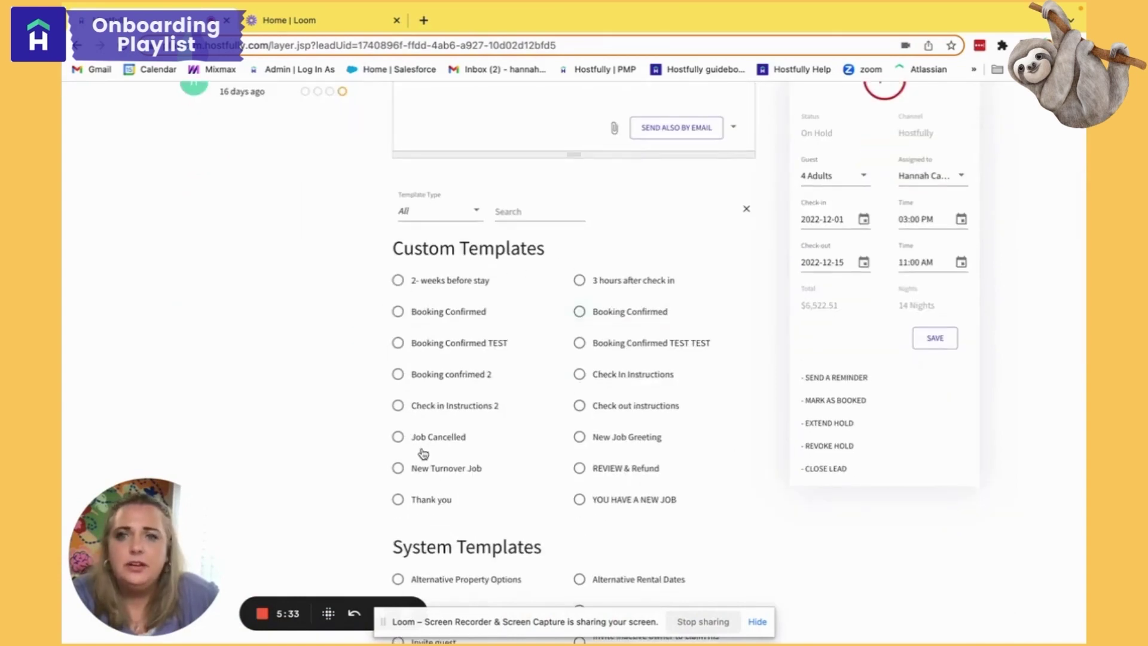
pyautogui.click(399, 314)
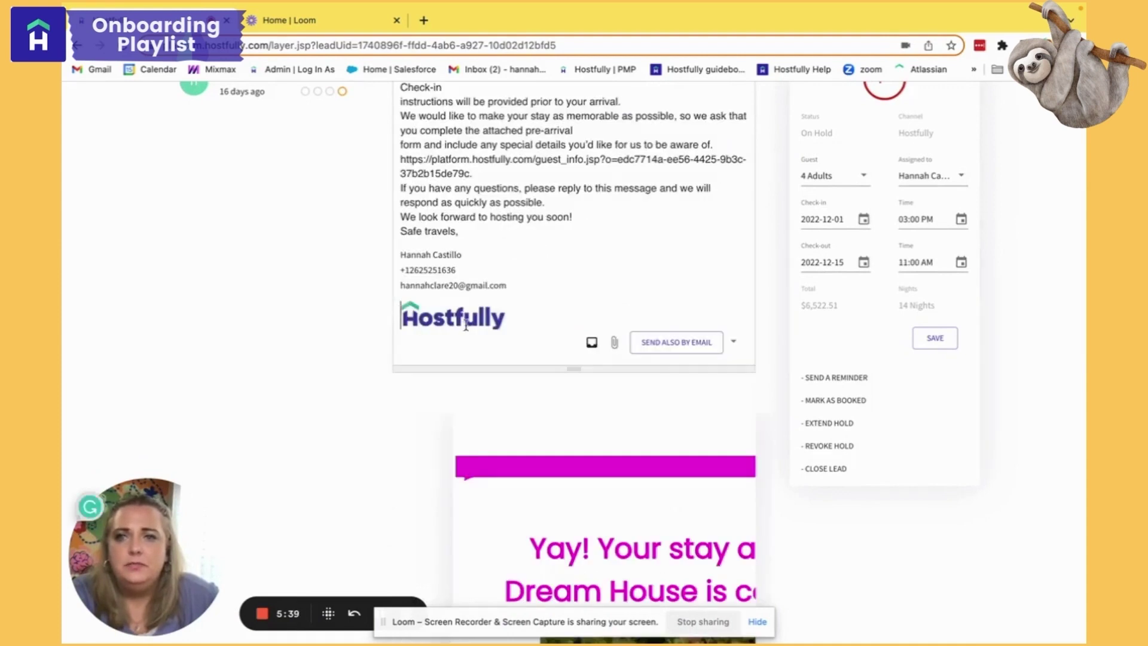
# Review how the property name and stay dates are filled into the drafted message
pyautogui.scroll(3, 466, 326)
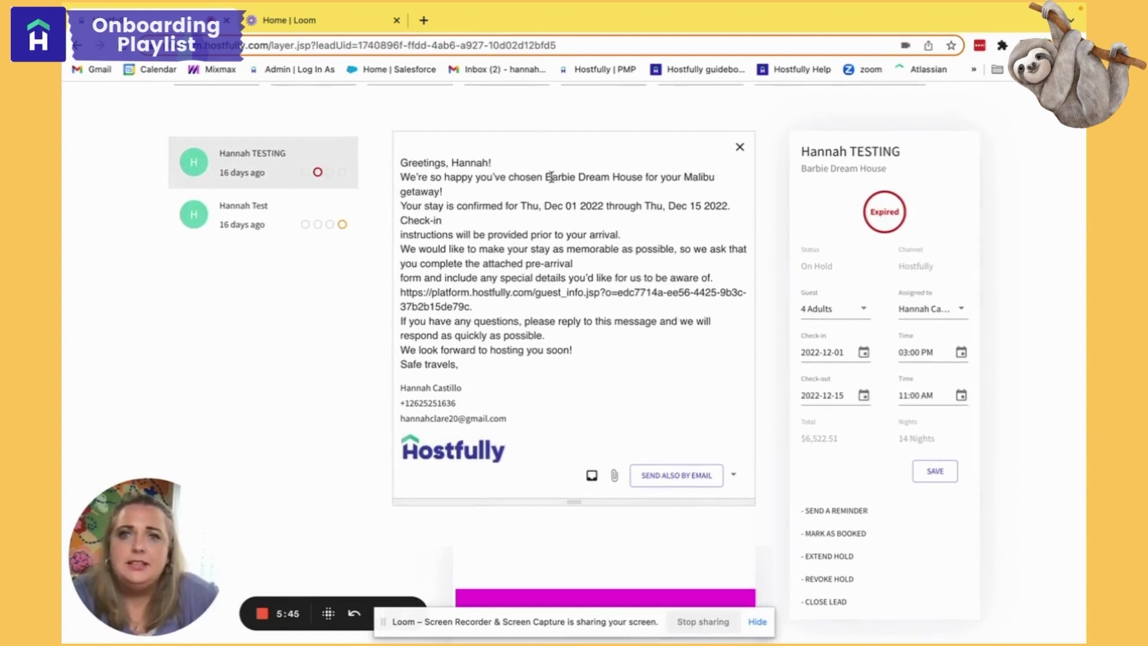
pyautogui.moveTo(548, 178); pyautogui.dragTo(712, 177)
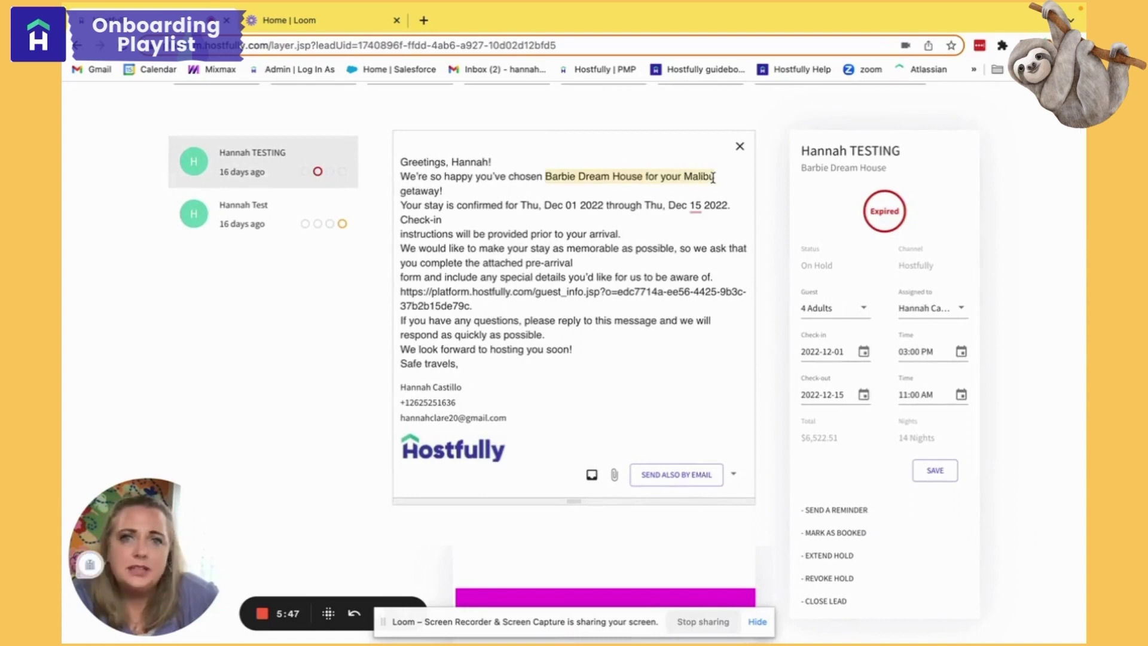
pyautogui.moveTo(521, 206); pyautogui.dragTo(713, 215)
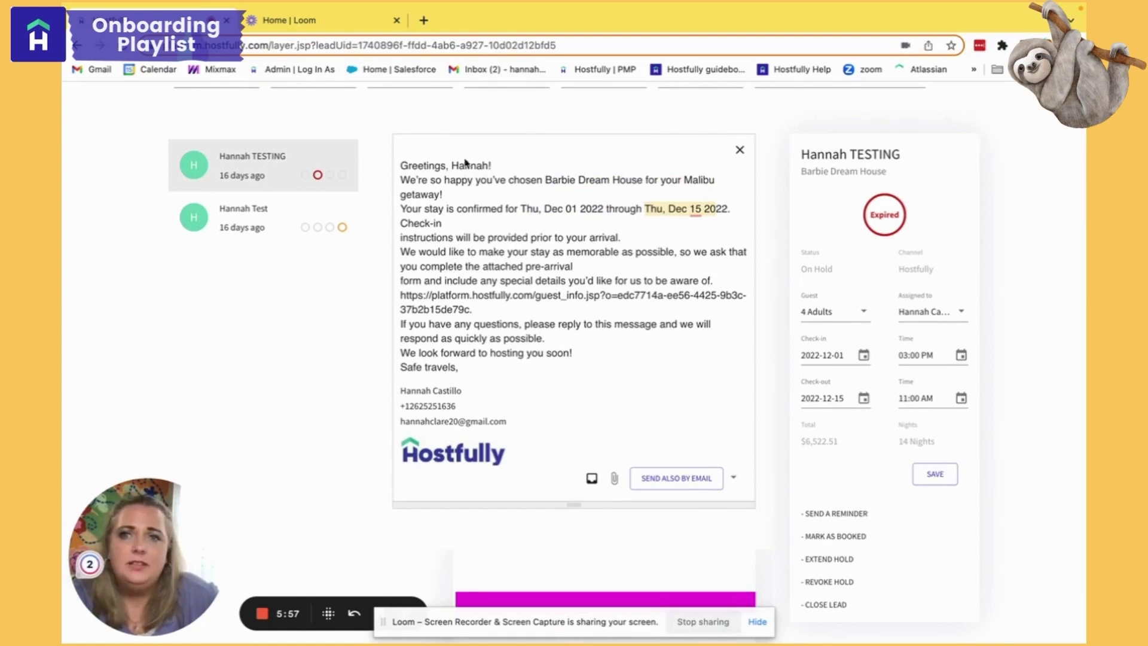
pyautogui.scroll(3, 516, 329)
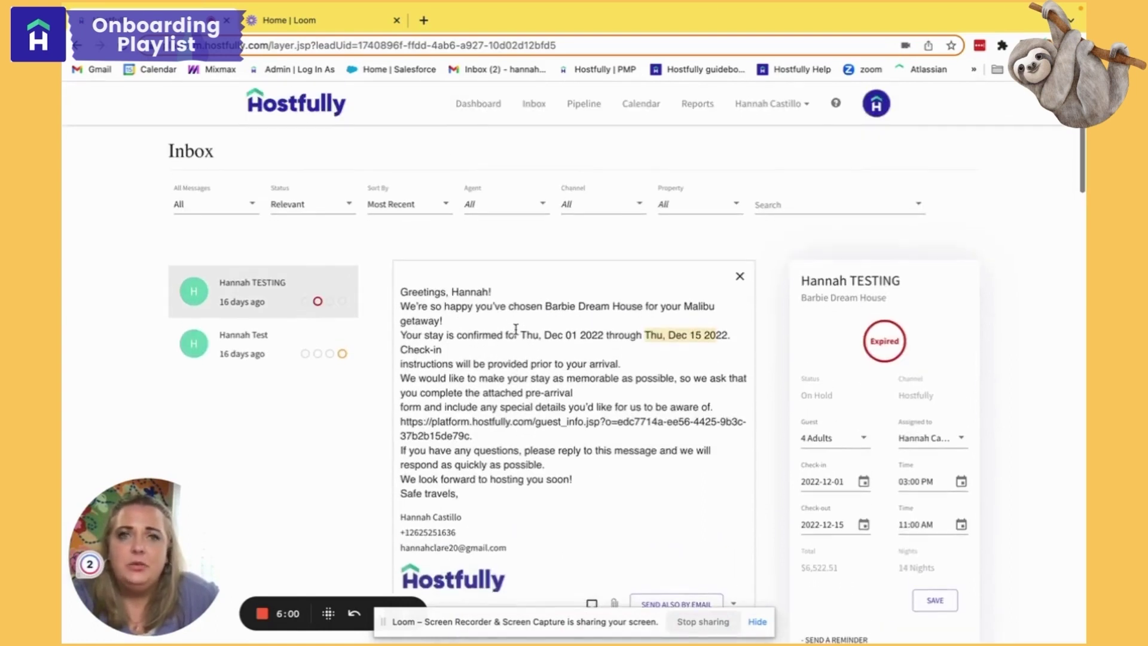
# Return to the message templates and show the list of custom templates
pyautogui.click(771, 104)
pyautogui.click(790, 253)
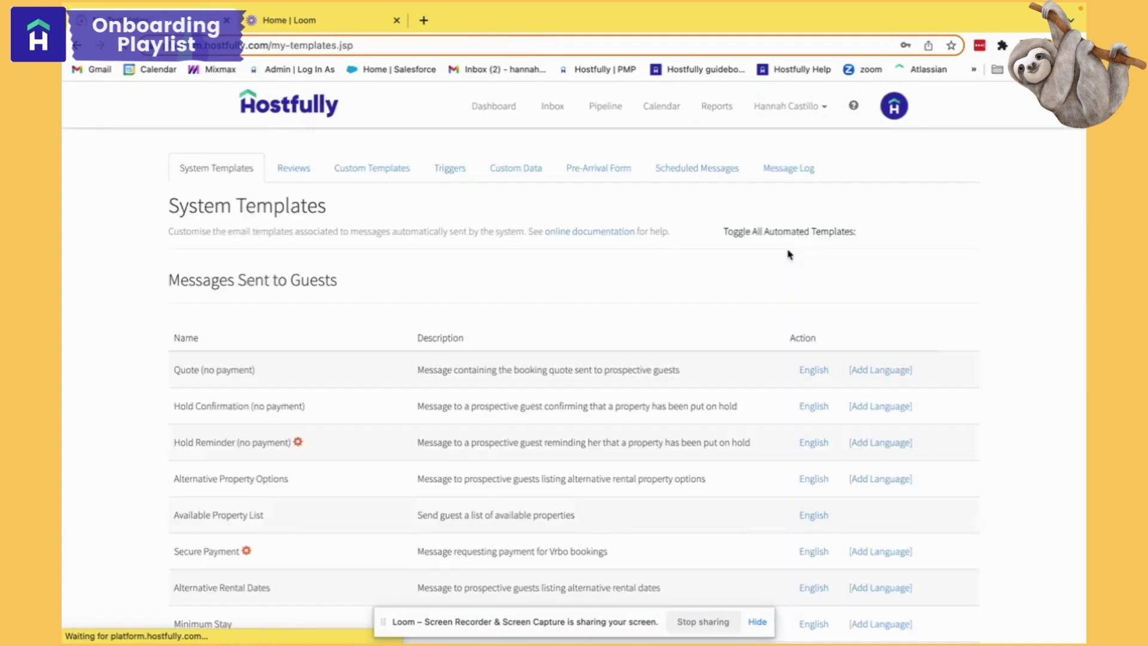
pyautogui.click(372, 170)
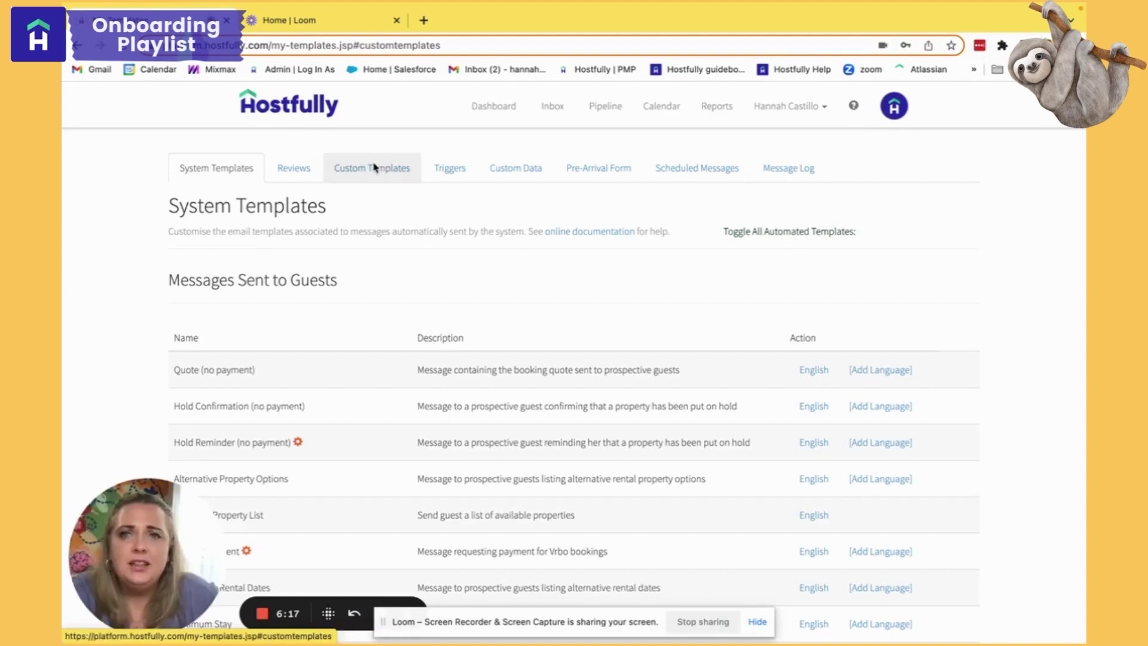
pyautogui.click(374, 168)
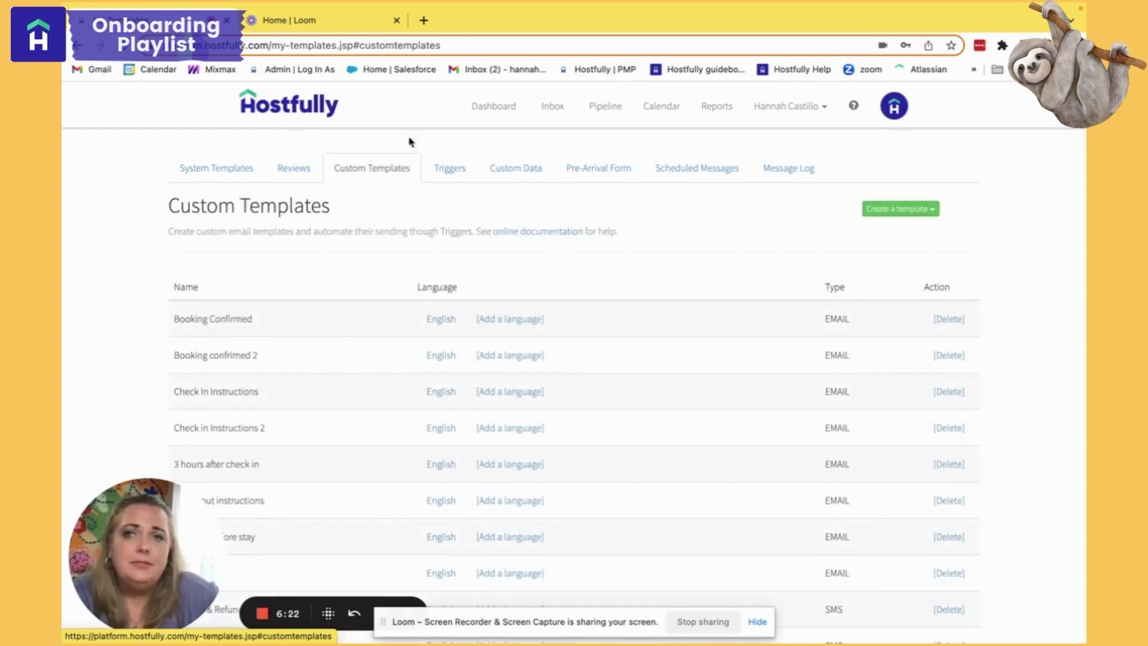
# Start a new trigger and name it "Booking Confirmed Airbnb"
pyautogui.click(452, 171)
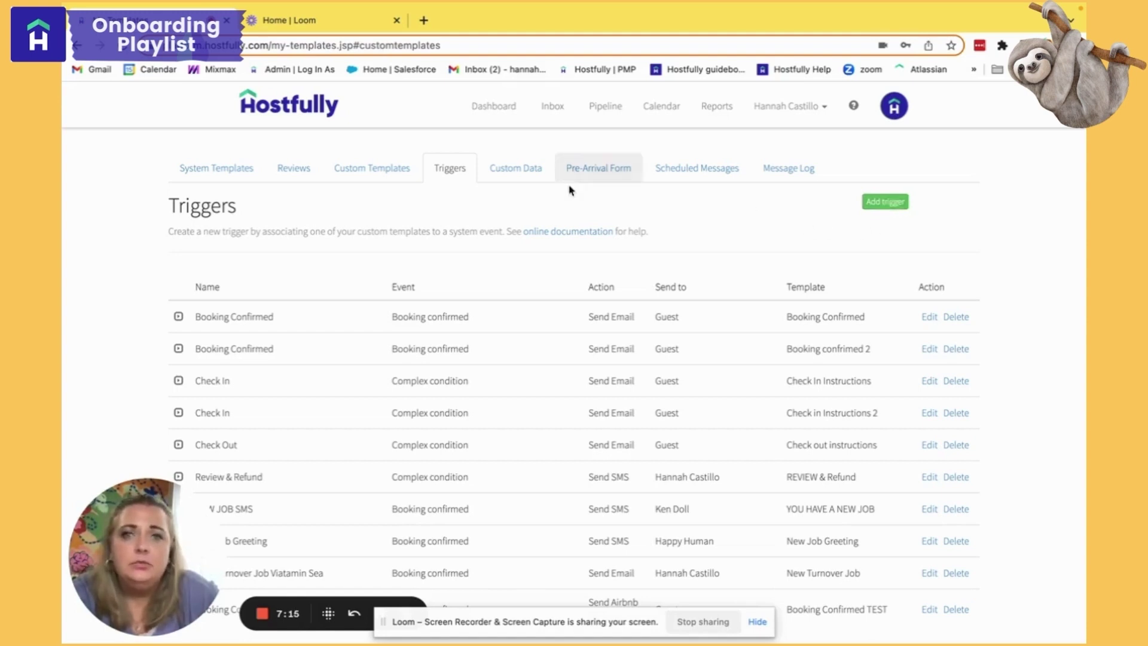
pyautogui.click(884, 205)
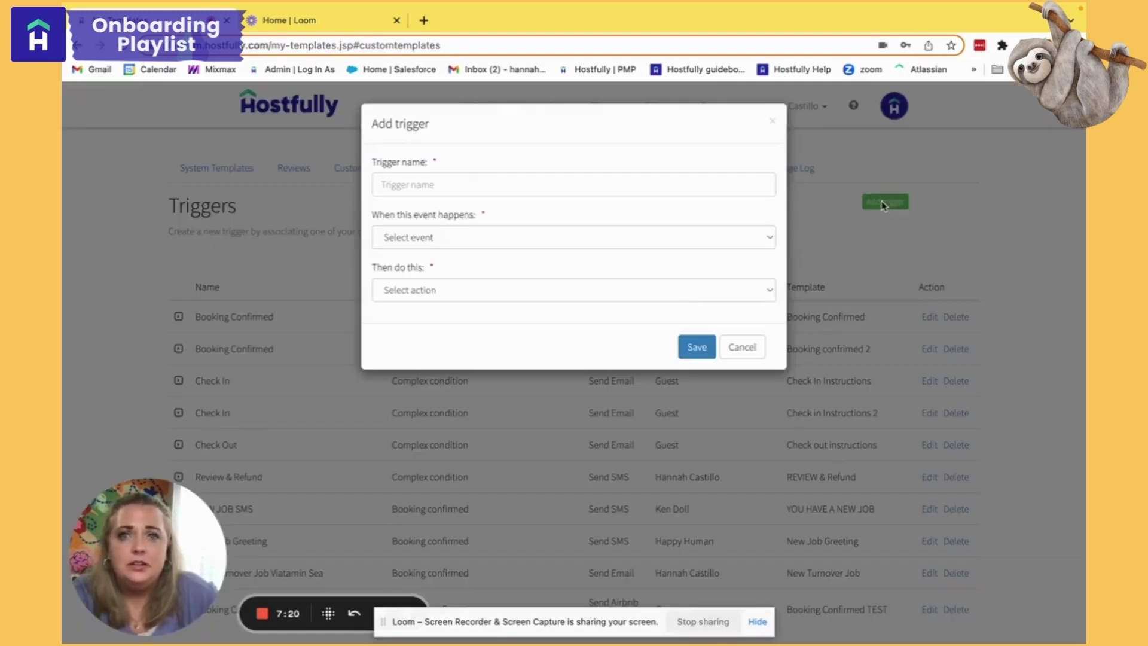
pyautogui.click(612, 187)
pyautogui.write('Booking')
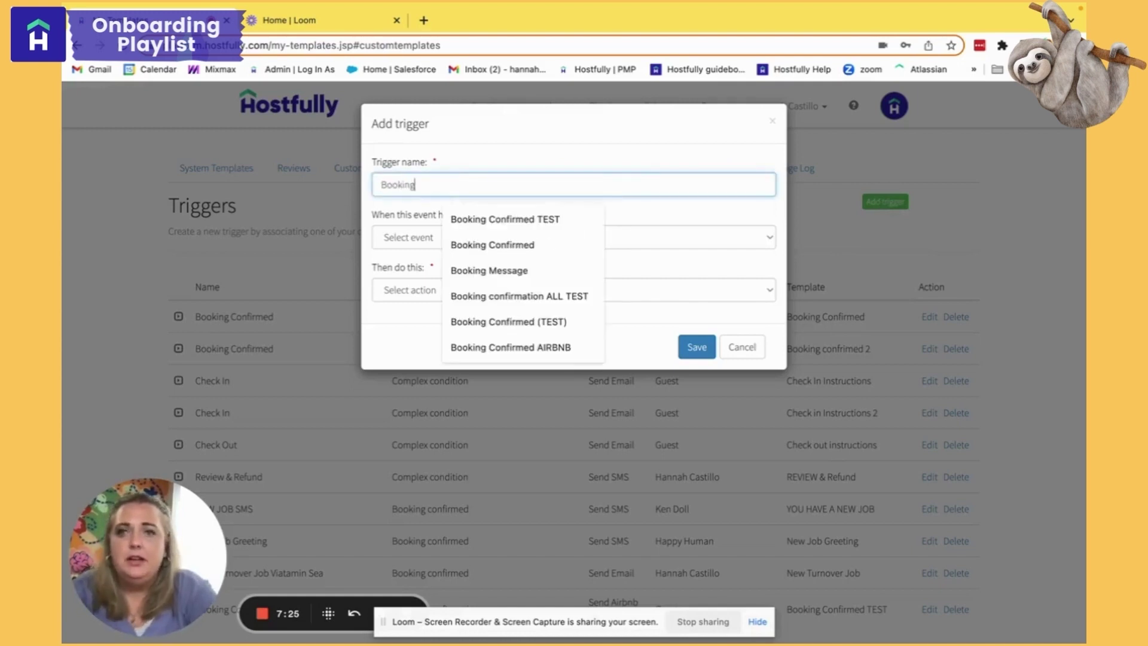
pyautogui.write(' Confi')
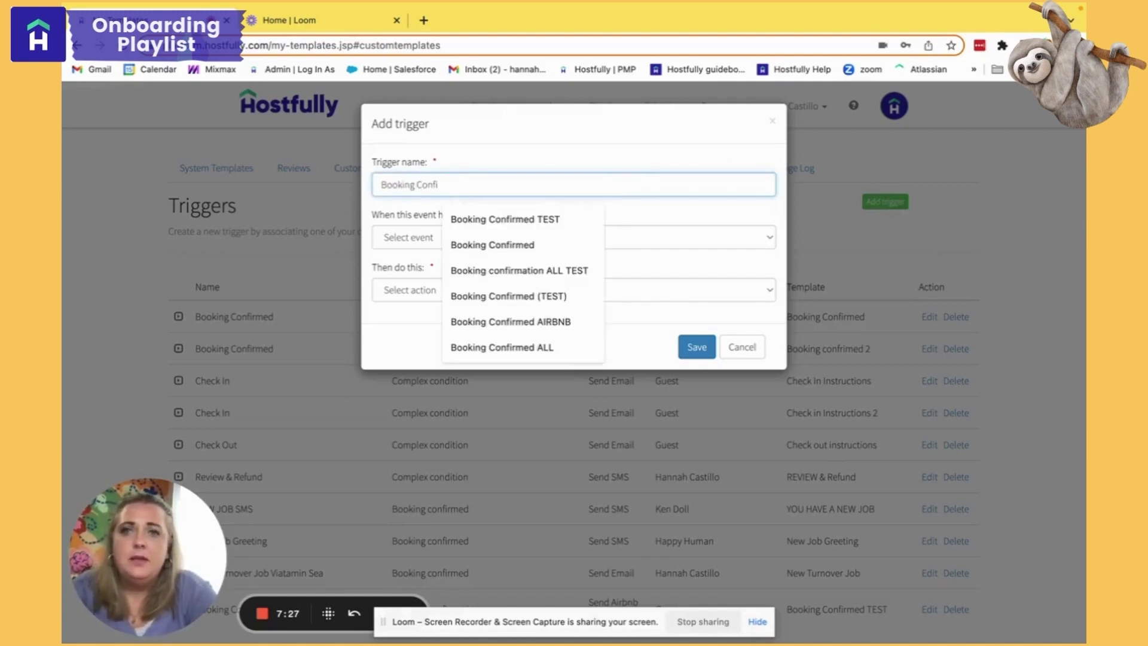
pyautogui.write('rmed')
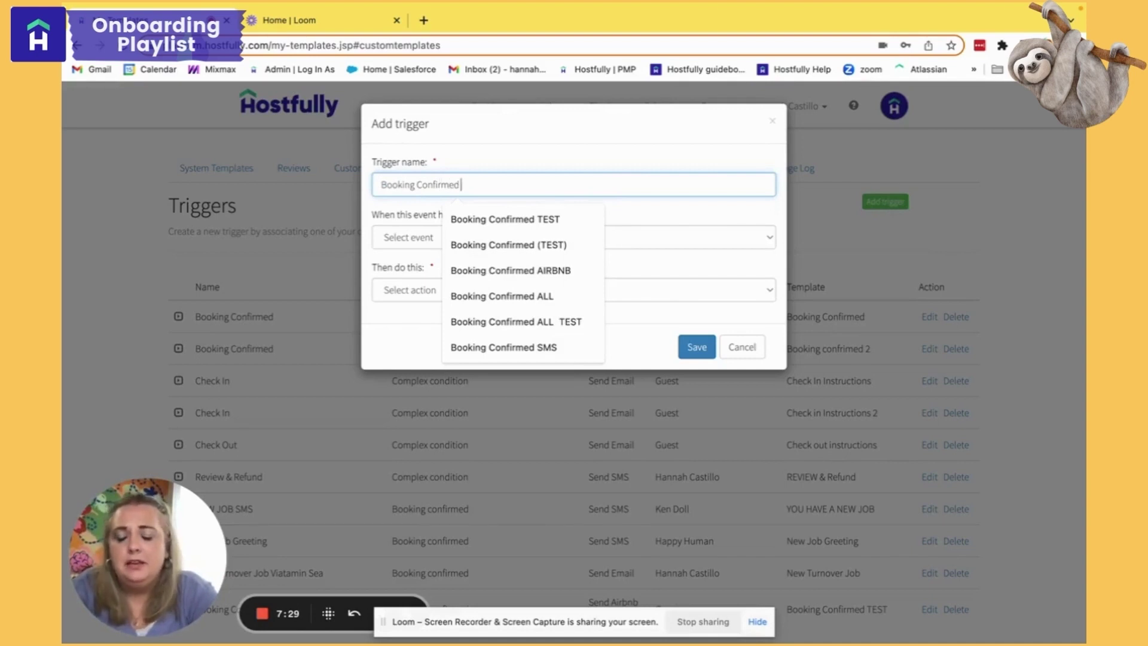
pyautogui.write(' Ar')
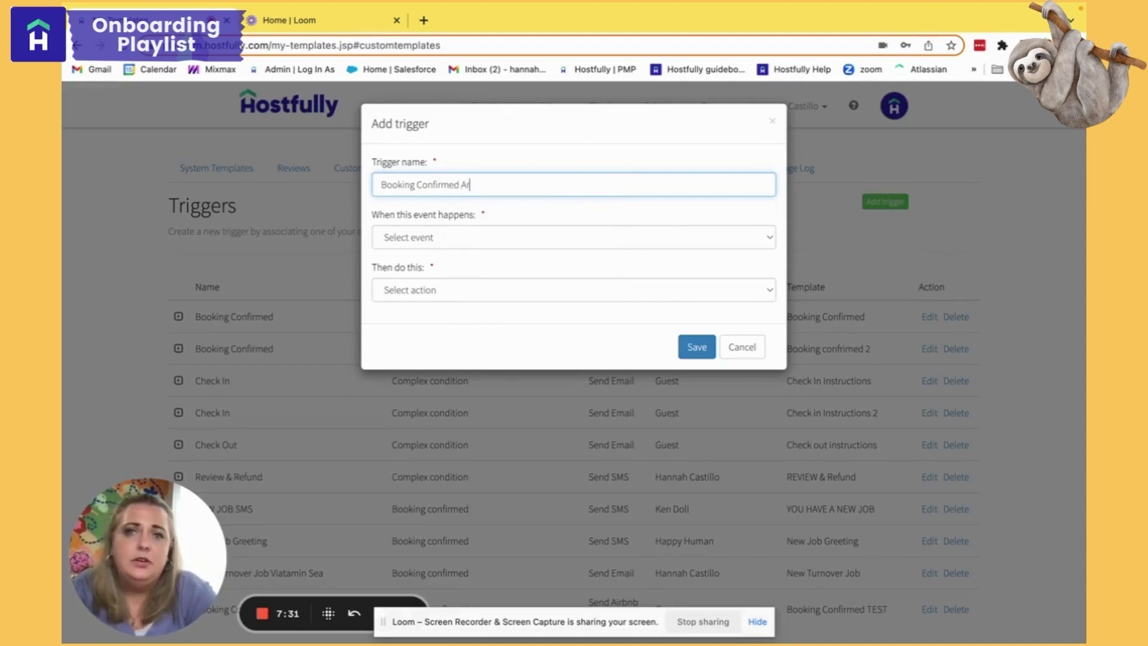
pyautogui.press('BackSpace')
pyautogui.write('irbnb')
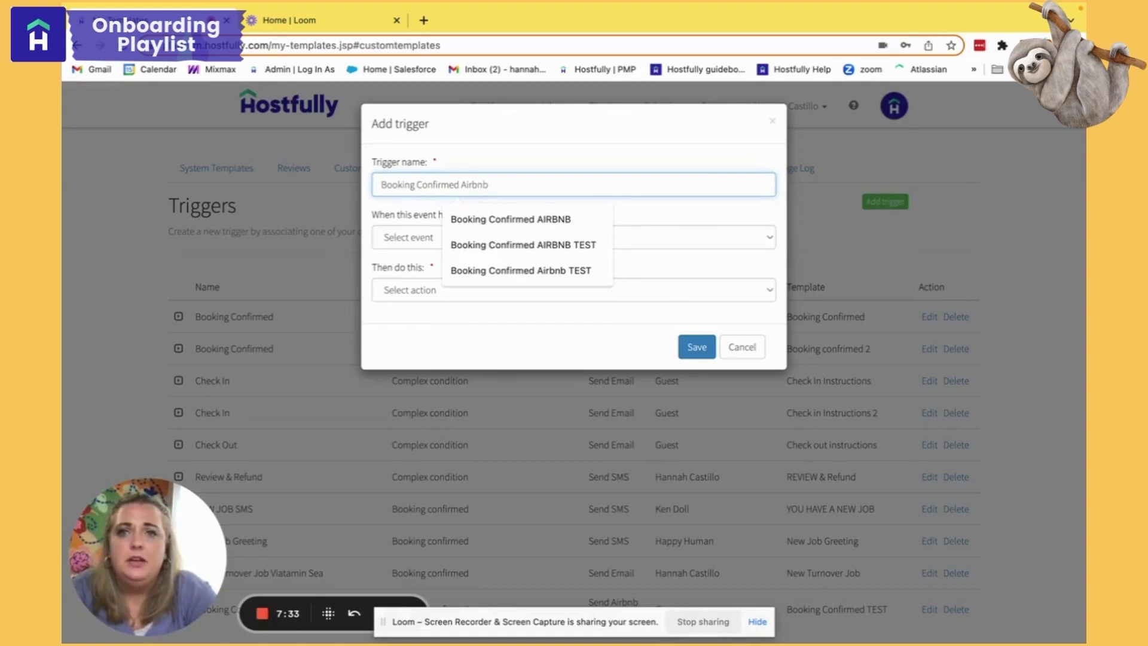
pyautogui.click(496, 156)
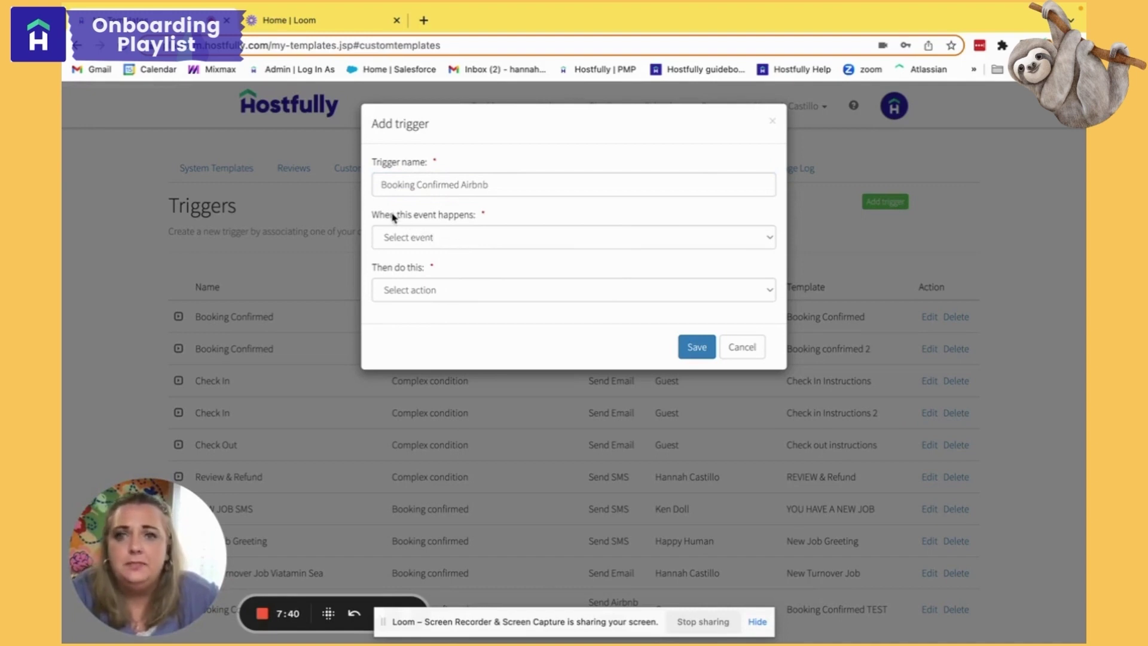
# Set the trigger's event to Booking confirmed and its action to Send Airbnb message
pyautogui.click(445, 243)
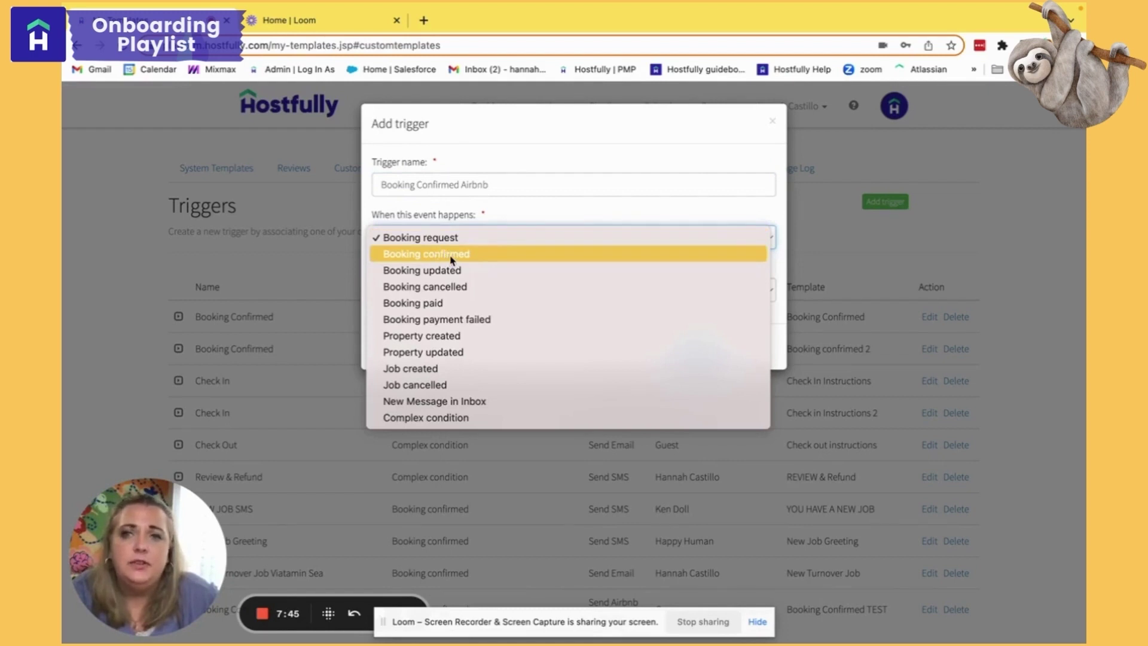
pyautogui.click(450, 259)
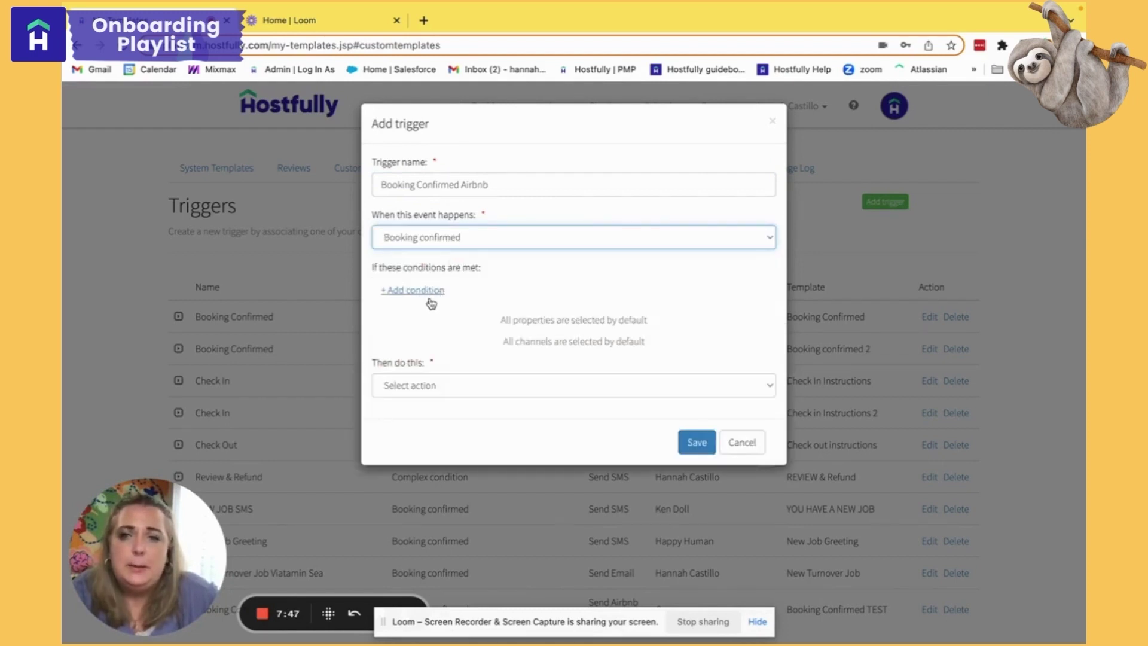
pyautogui.click(433, 386)
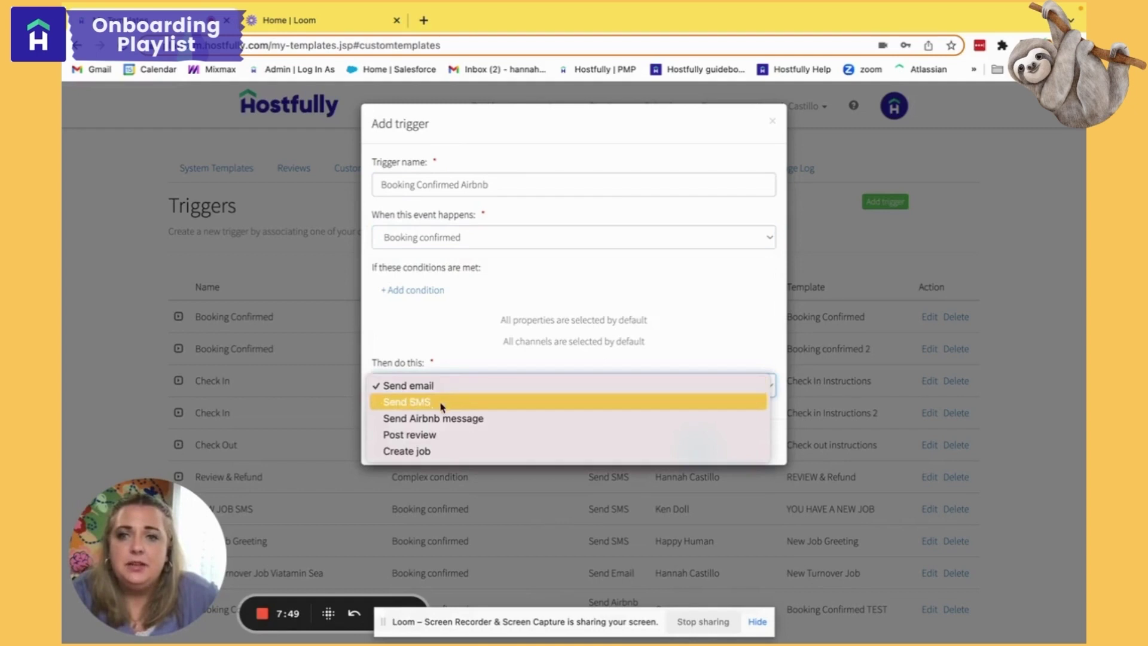
pyautogui.click(467, 419)
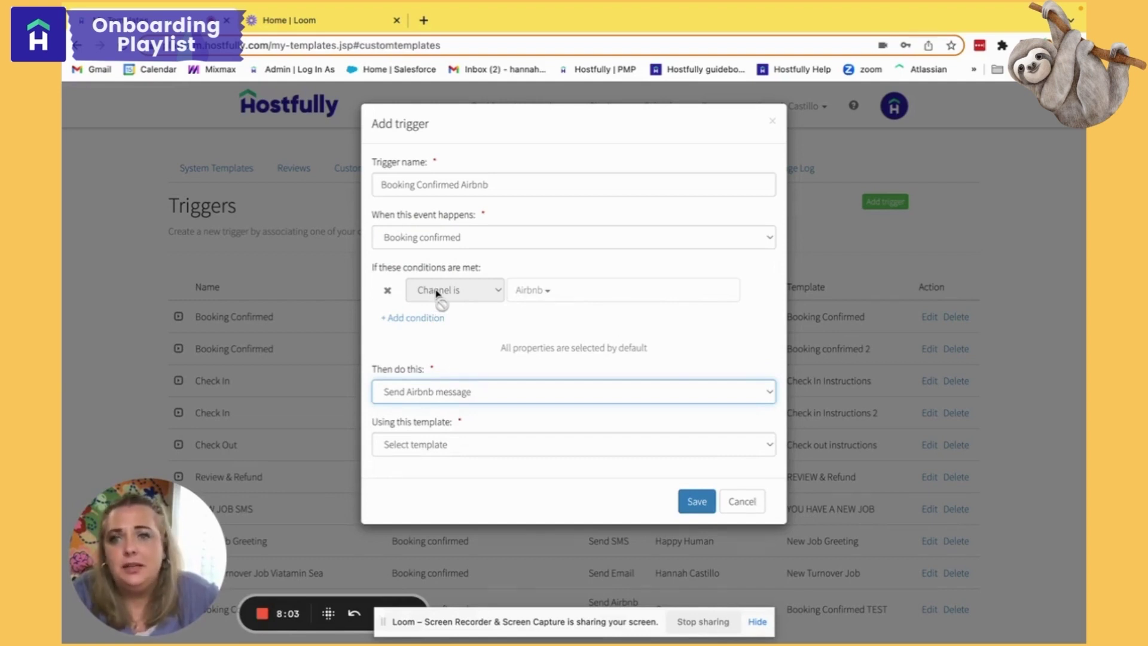
pyautogui.click(420, 317)
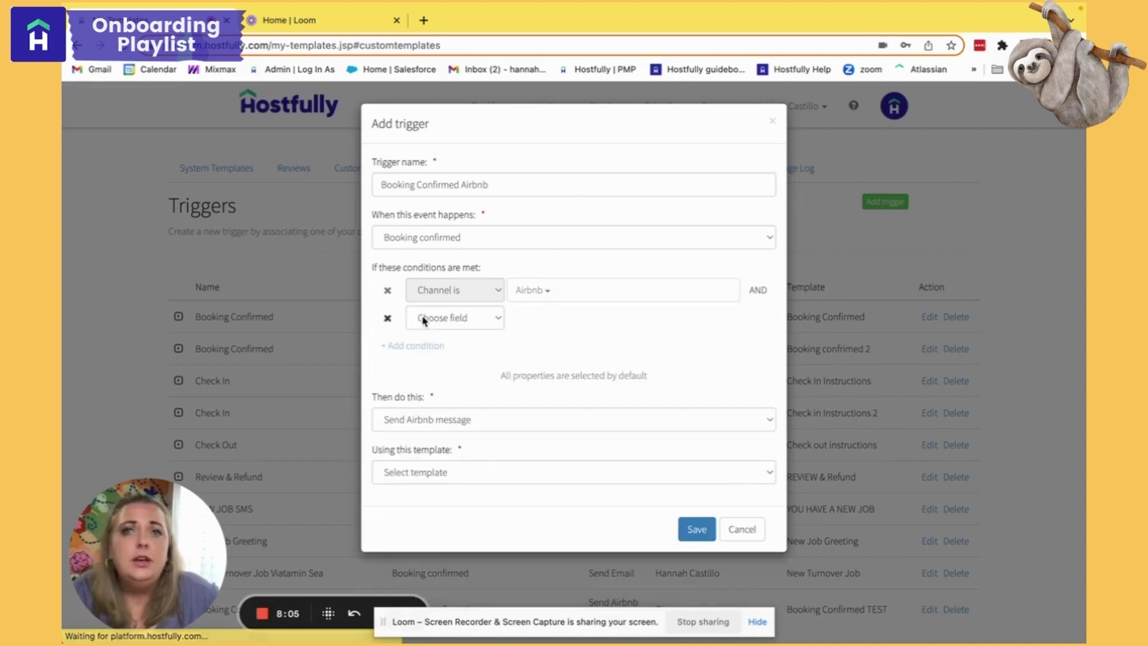
pyautogui.click(427, 319)
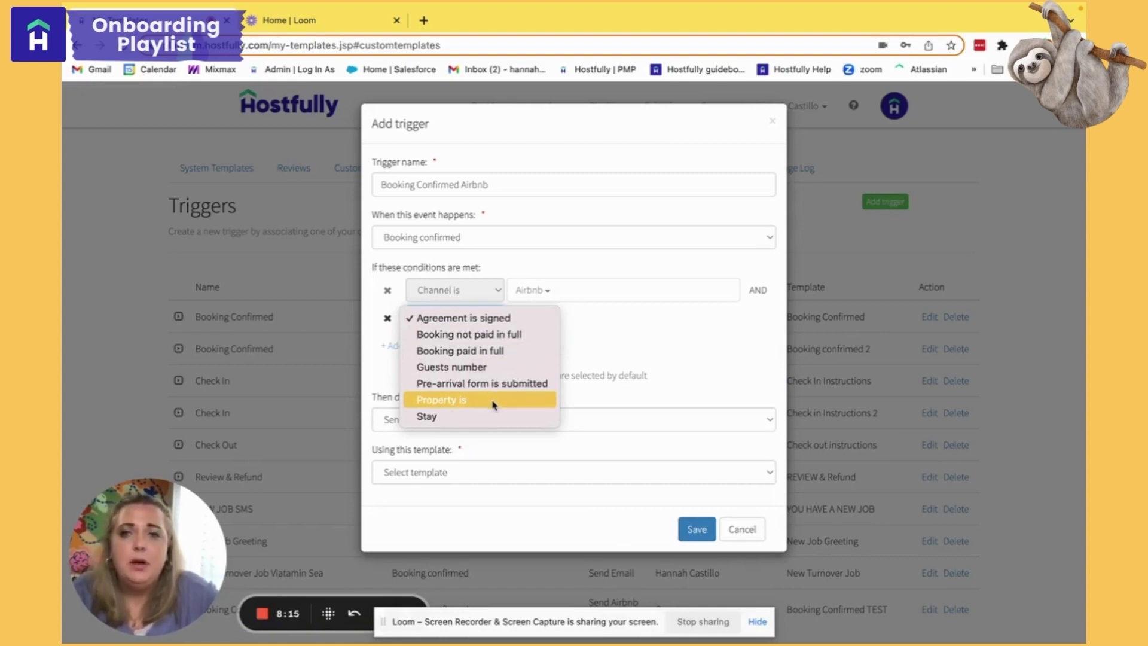
pyautogui.click(604, 351)
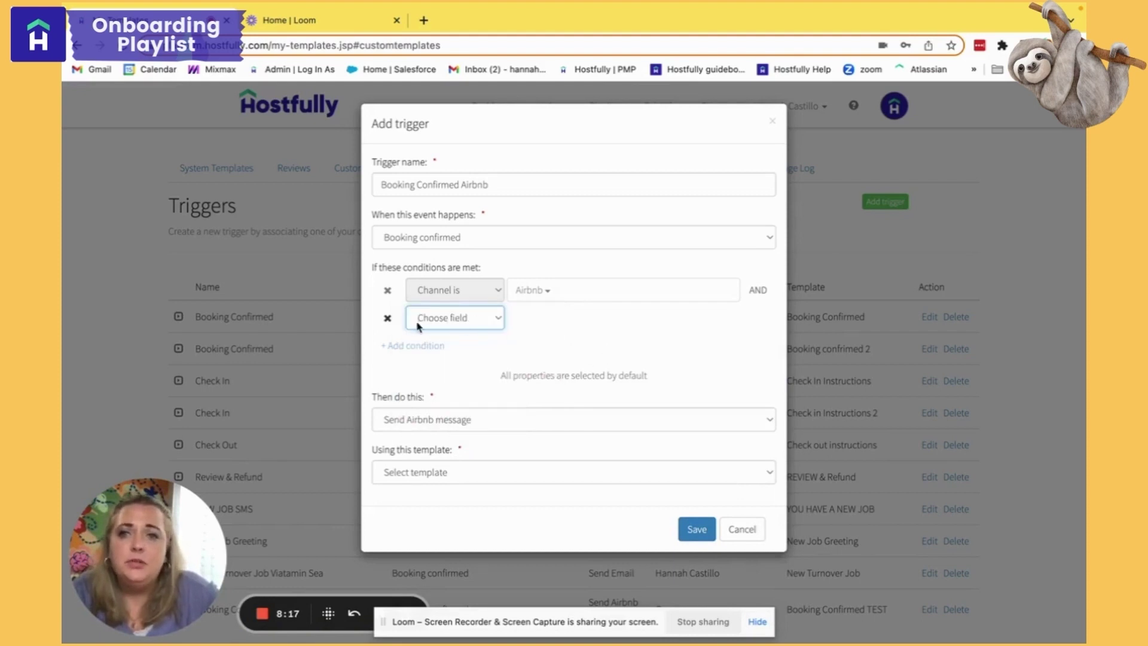
pyautogui.click(387, 318)
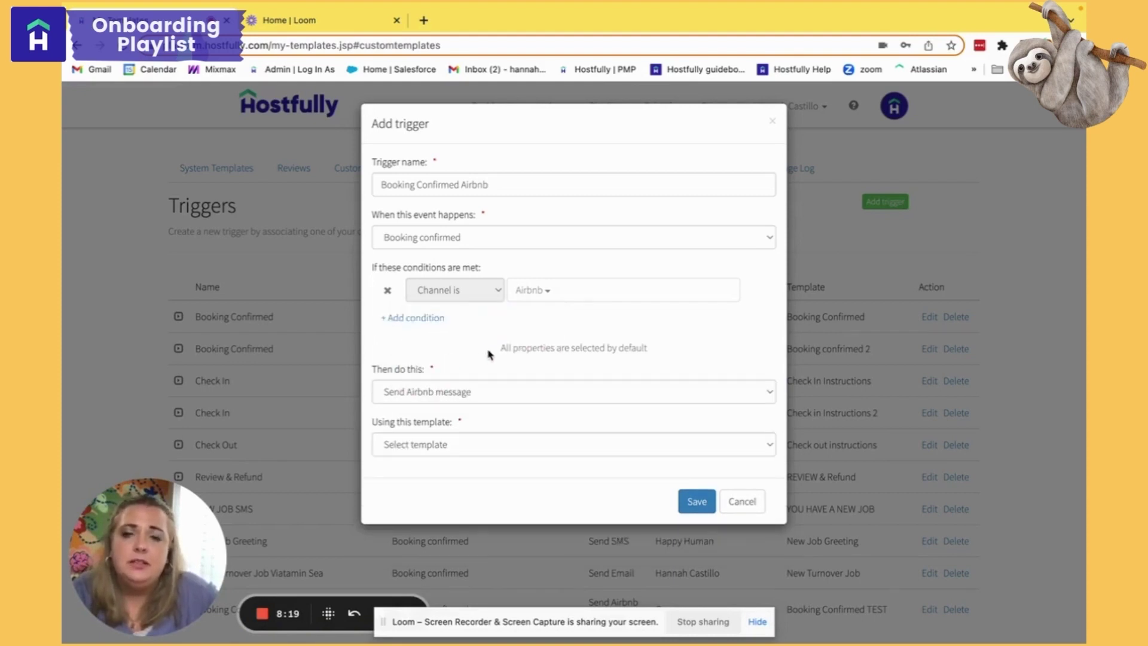
pyautogui.moveTo(489, 354); pyautogui.dragTo(676, 360)
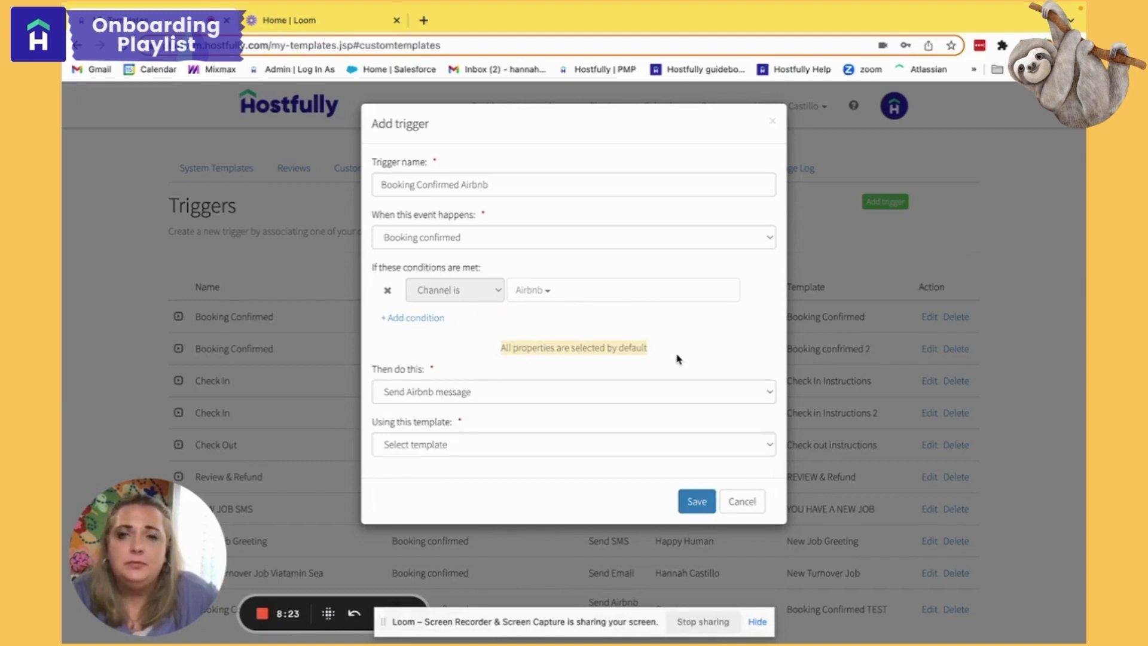
pyautogui.click(677, 359)
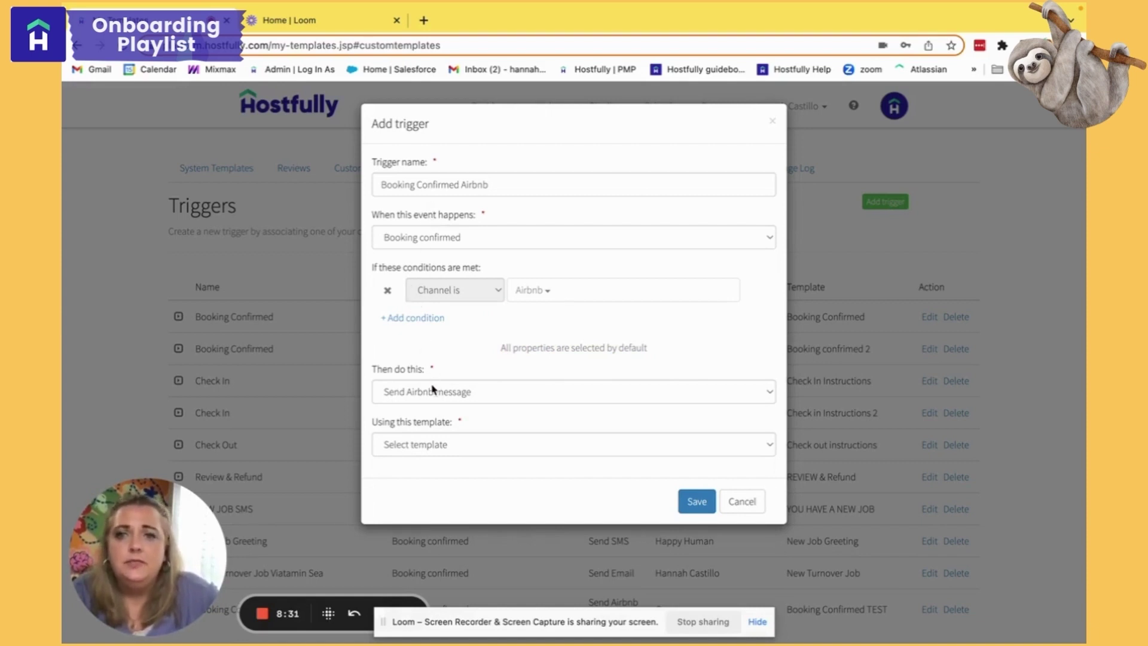
# Assign the Booking Confirmed template to the trigger and save it
pyautogui.click(434, 448)
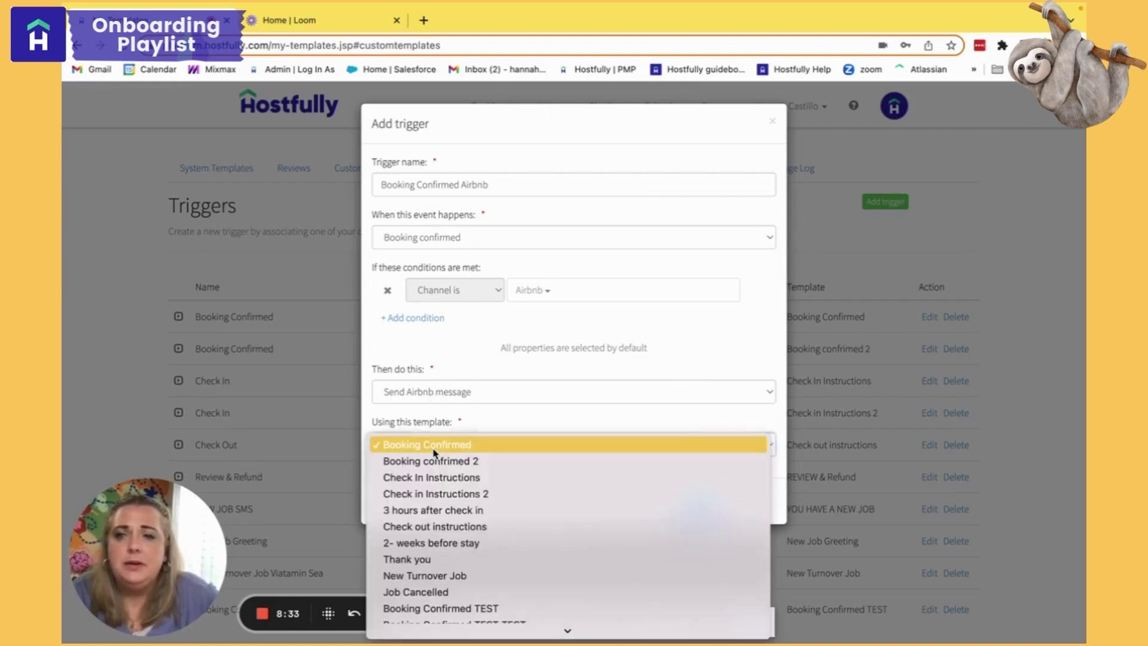
pyautogui.click(433, 449)
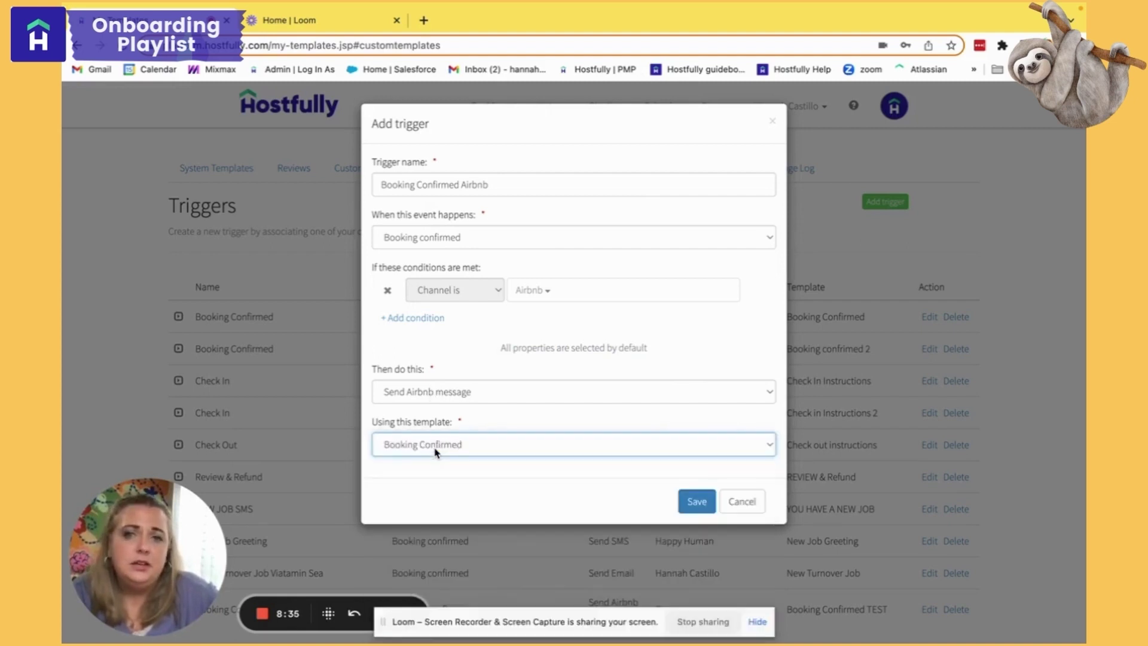
pyautogui.click(696, 502)
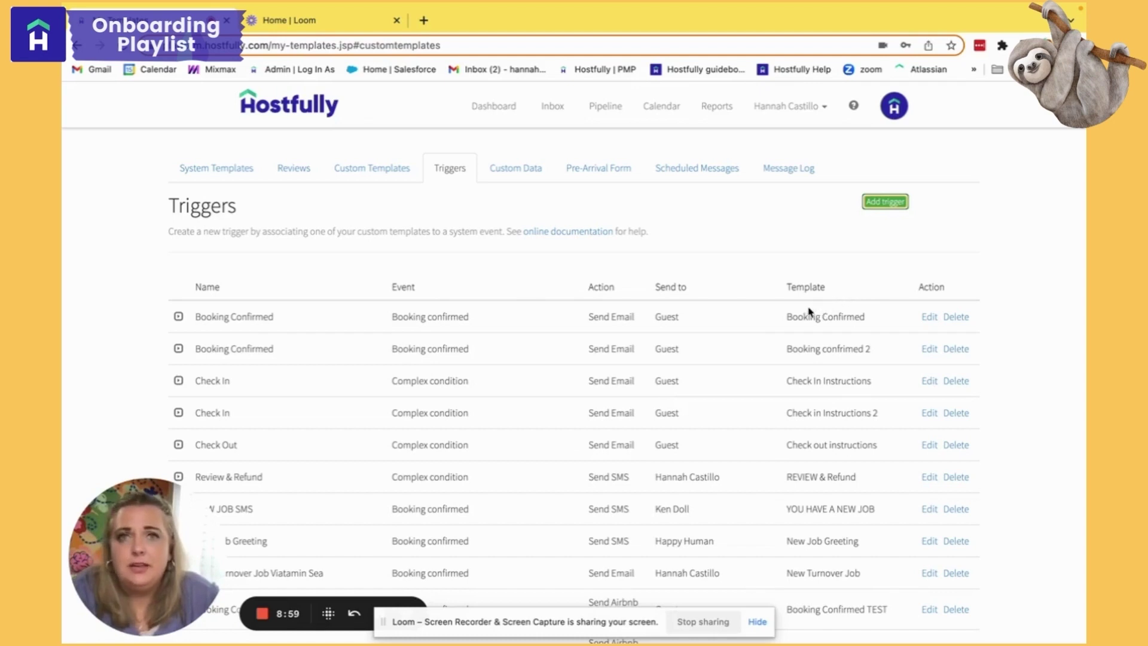
# Start another new trigger and name it "Booking Confirmed EMAIL"
pyautogui.click(885, 202)
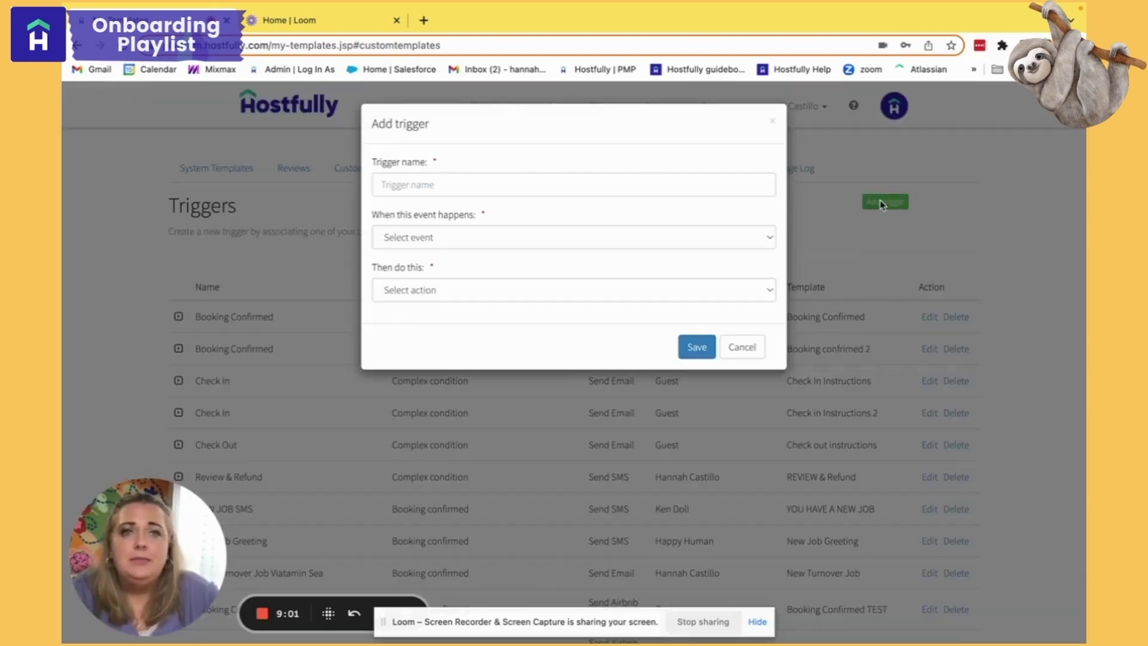
pyautogui.click(564, 188)
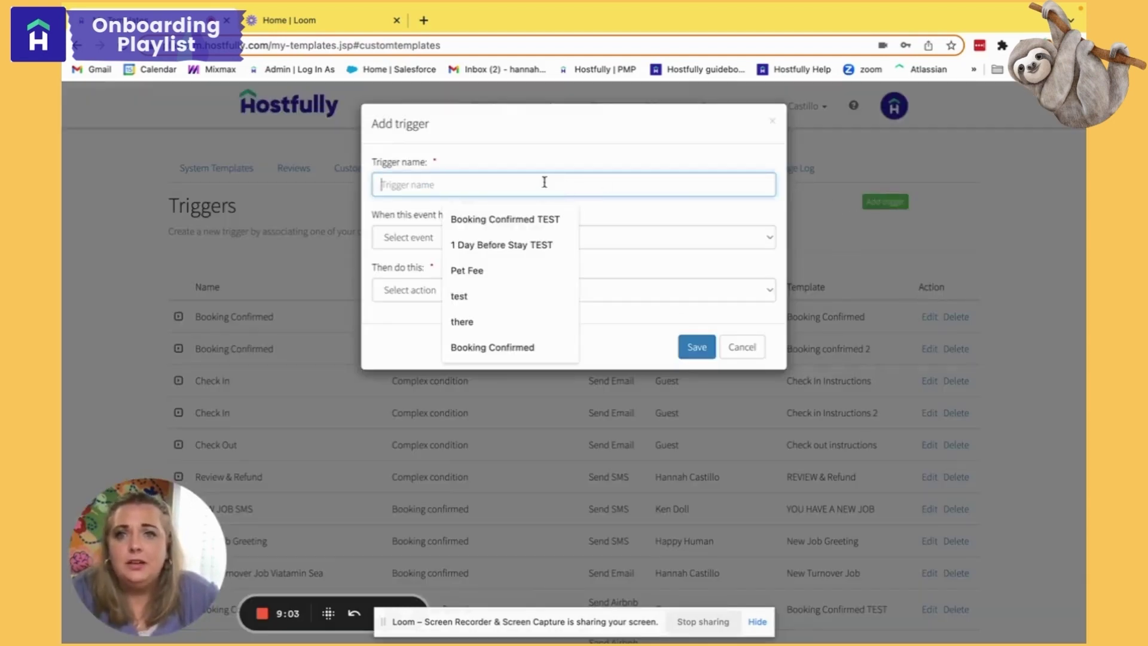
pyautogui.write('Booking ')
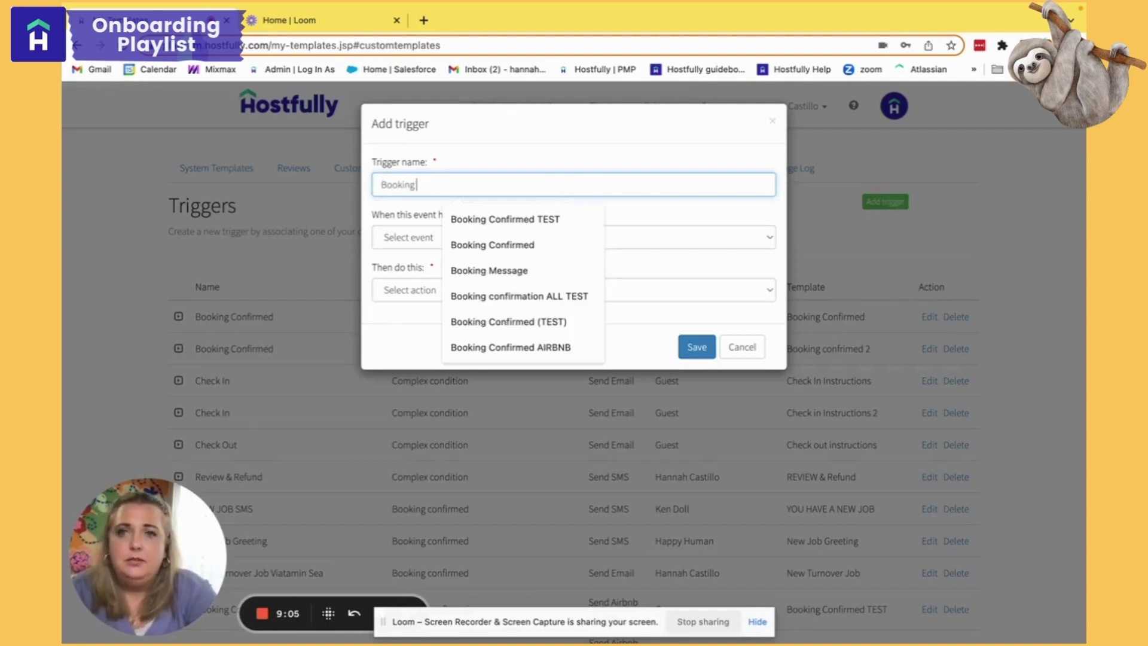
pyautogui.write('Confirmed')
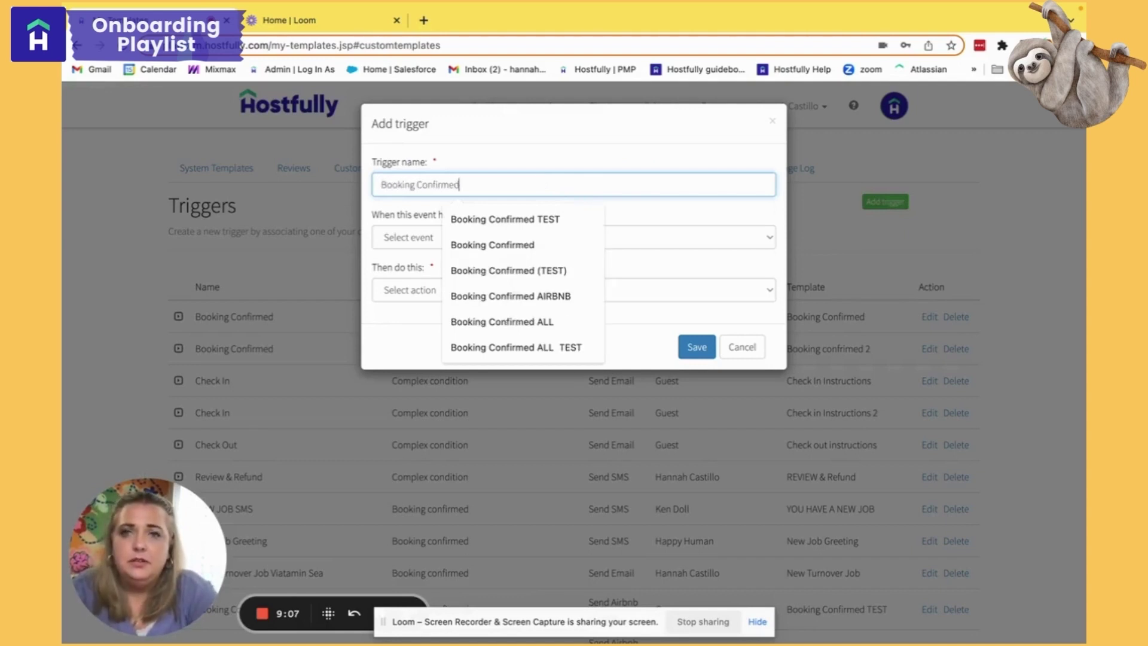
pyautogui.write(' EMAIL')
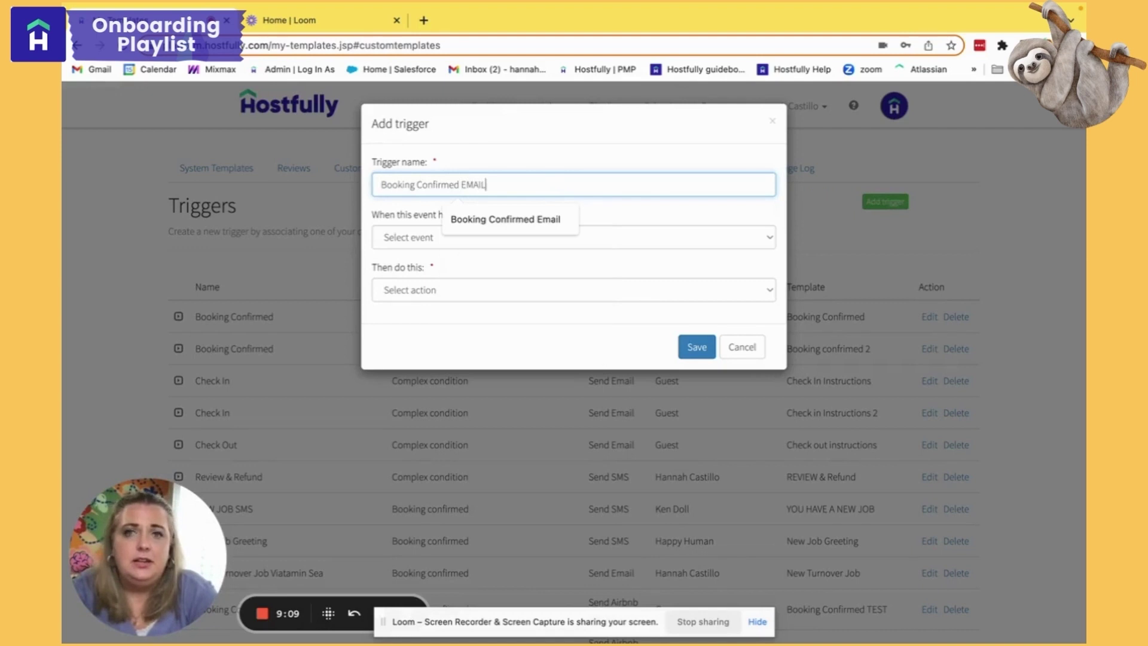
pyautogui.click(680, 219)
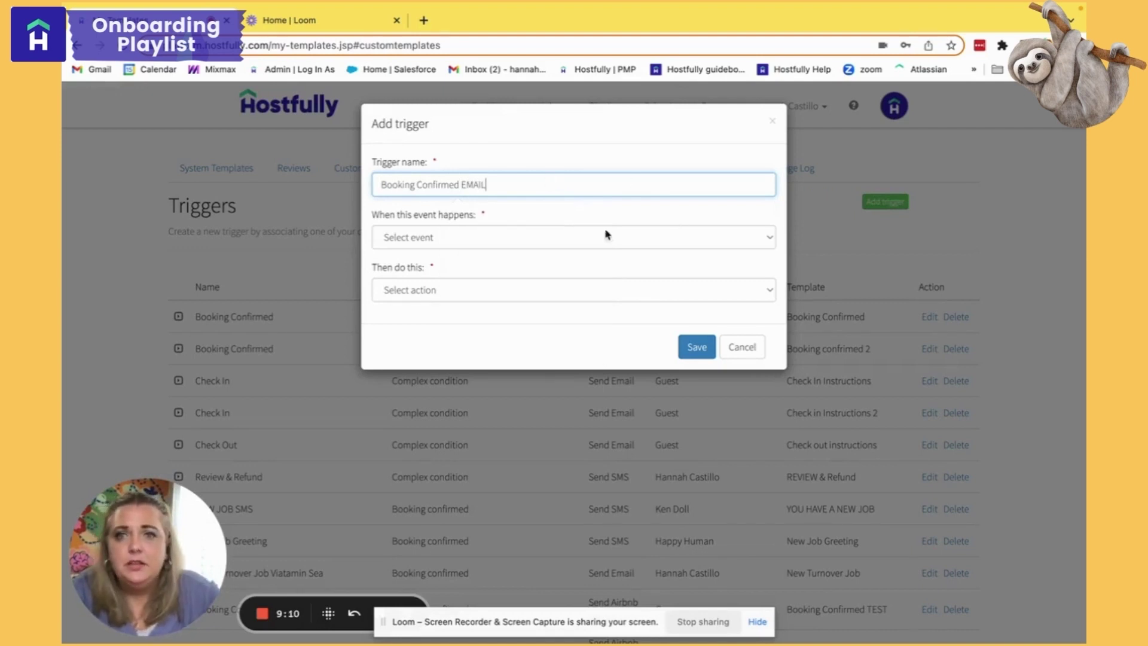
# Set the email trigger's event to Booking confirmed and its action to Send email
pyautogui.click(429, 242)
pyautogui.click(434, 256)
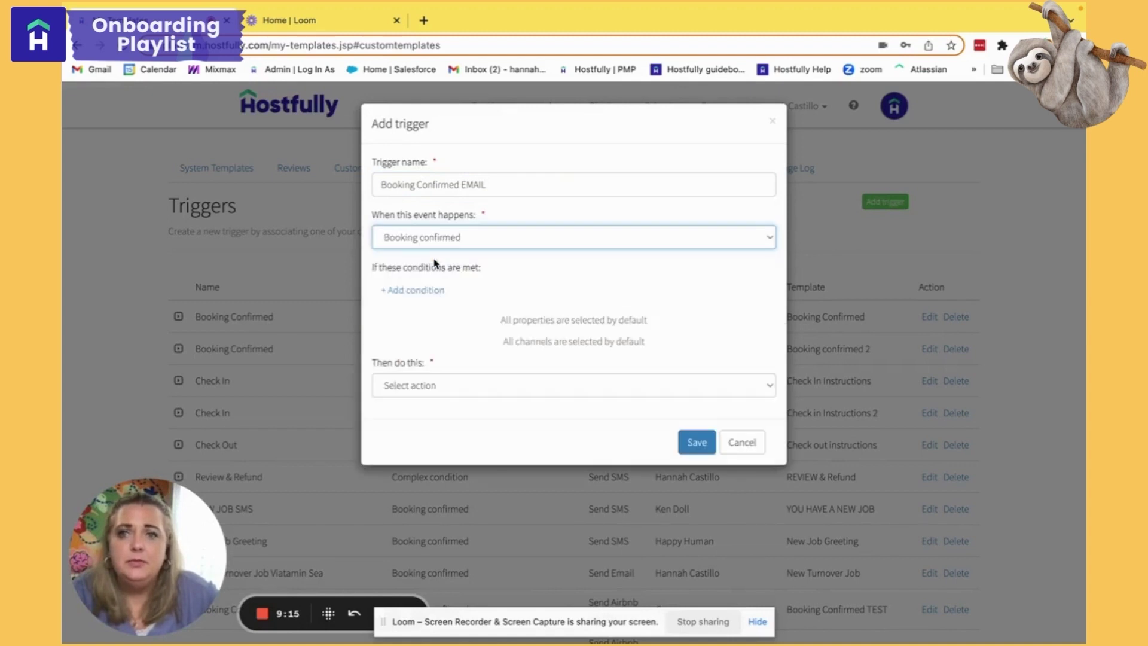
pyautogui.click(432, 392)
pyautogui.click(432, 392)
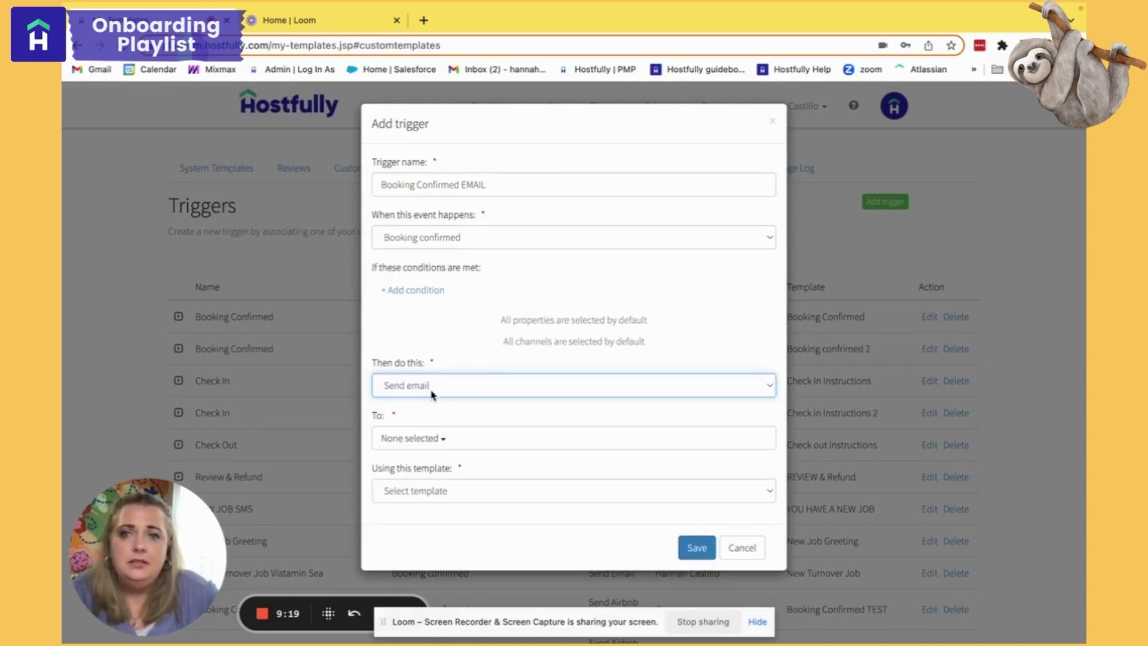
# Address the trigger's email to the Guest and assign the Booking Confirmed template
pyautogui.click(412, 439)
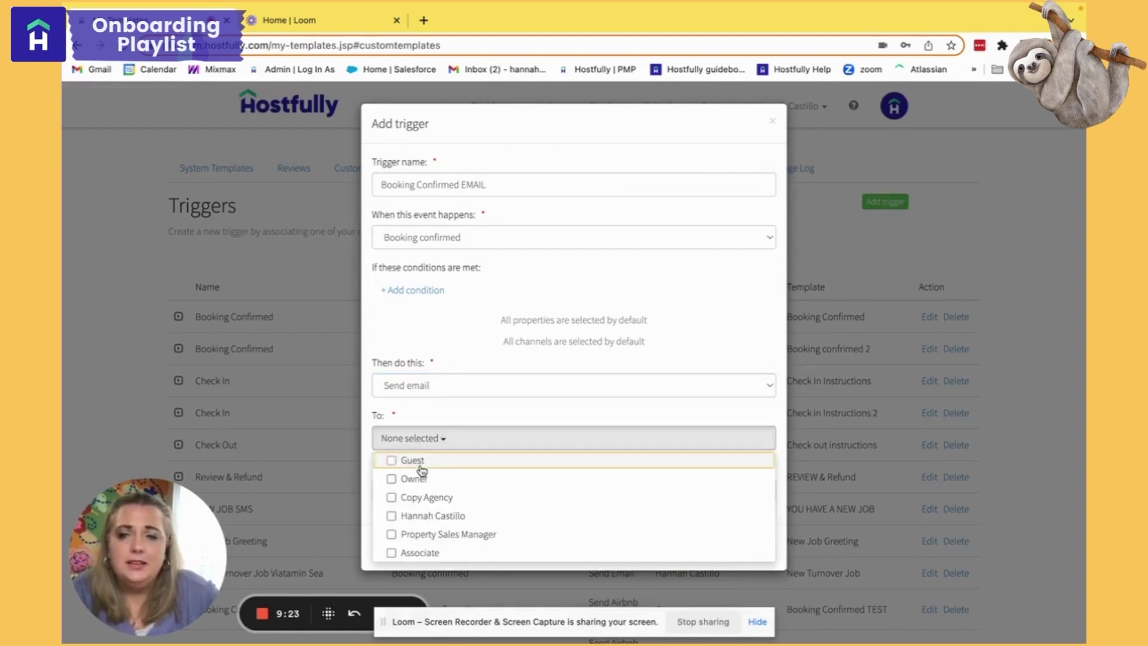
pyautogui.click(419, 464)
pyautogui.click(436, 419)
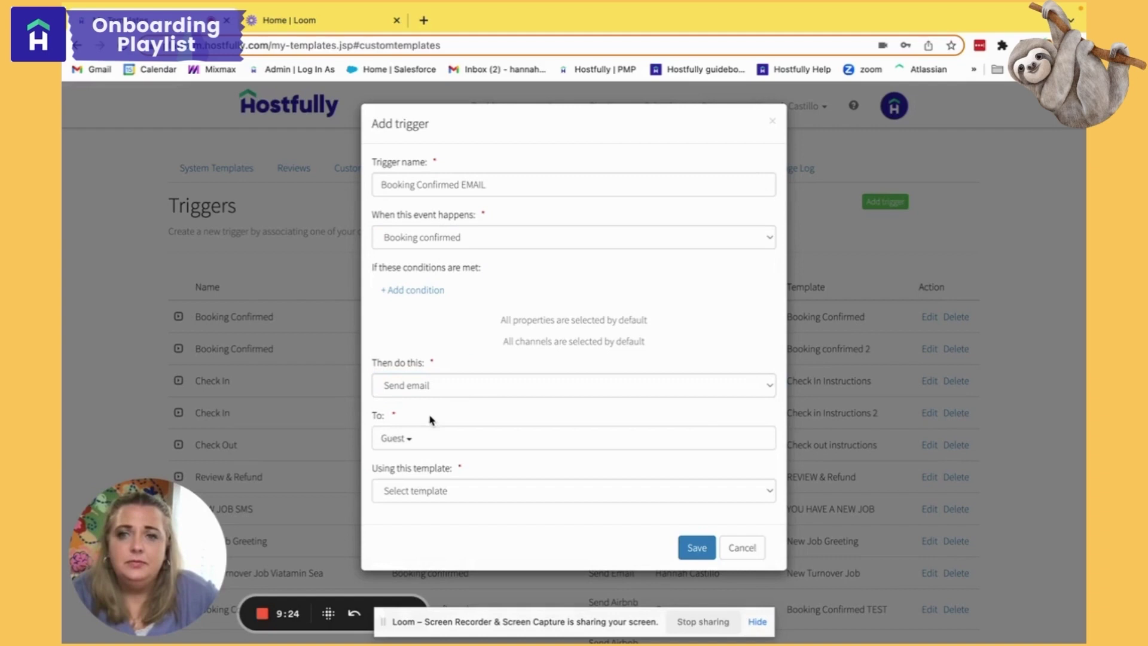
pyautogui.click(427, 492)
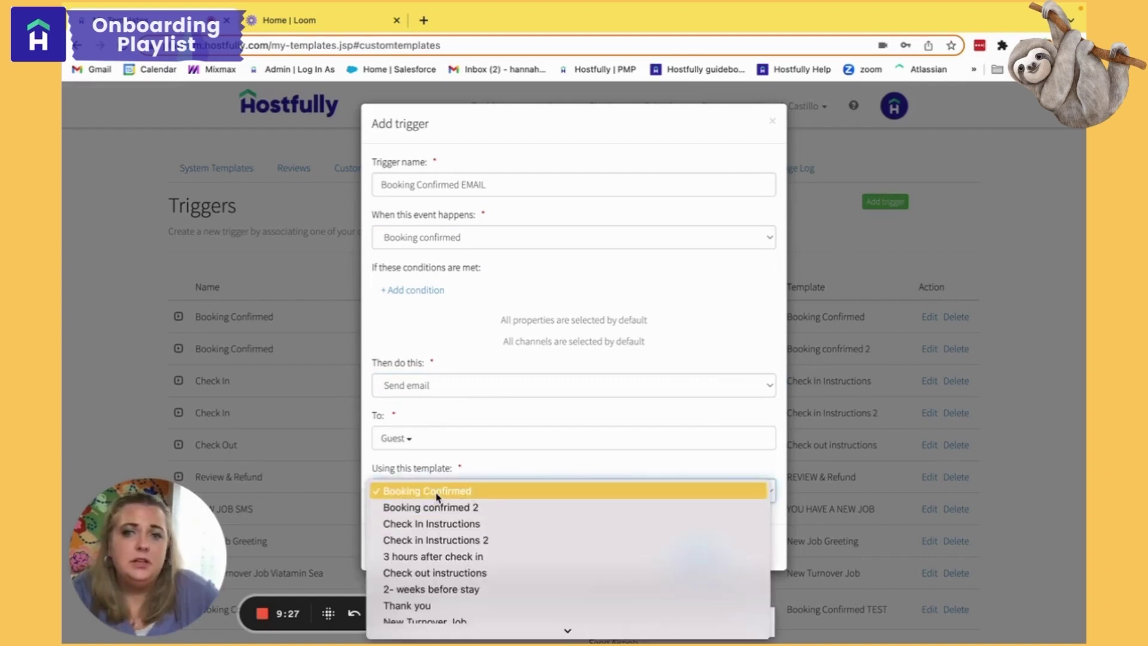
pyautogui.click(435, 495)
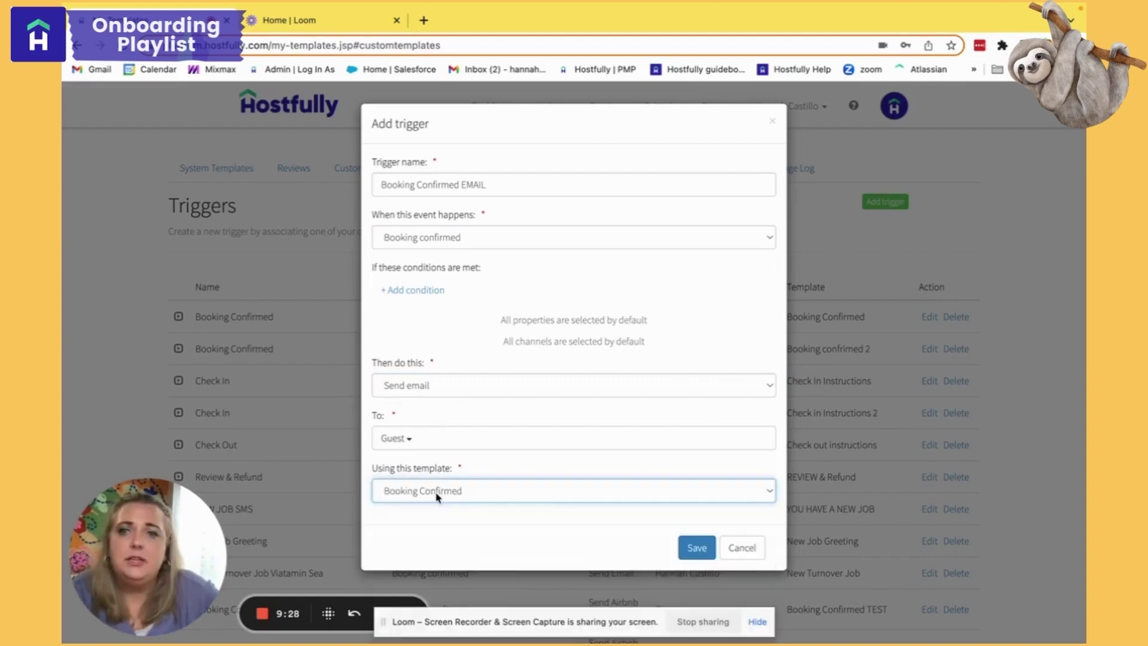
# Add a "Channel is" condition to the trigger that includes every channel except Airbnb
pyautogui.click(399, 293)
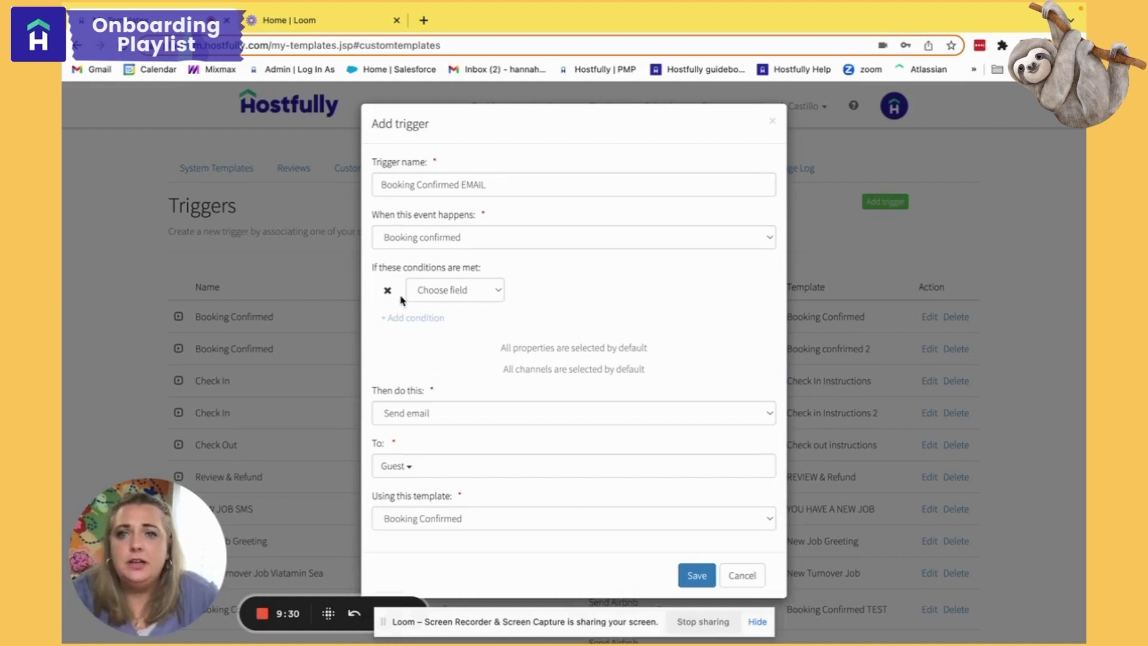
pyautogui.click(468, 295)
pyautogui.click(605, 294)
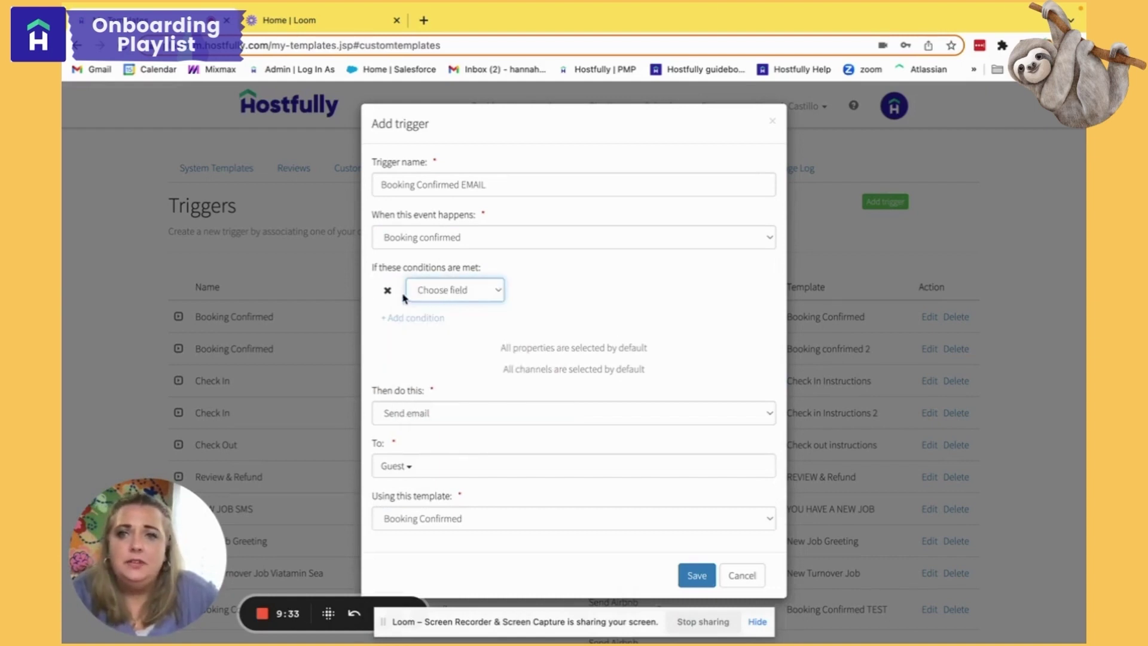
pyautogui.click(449, 294)
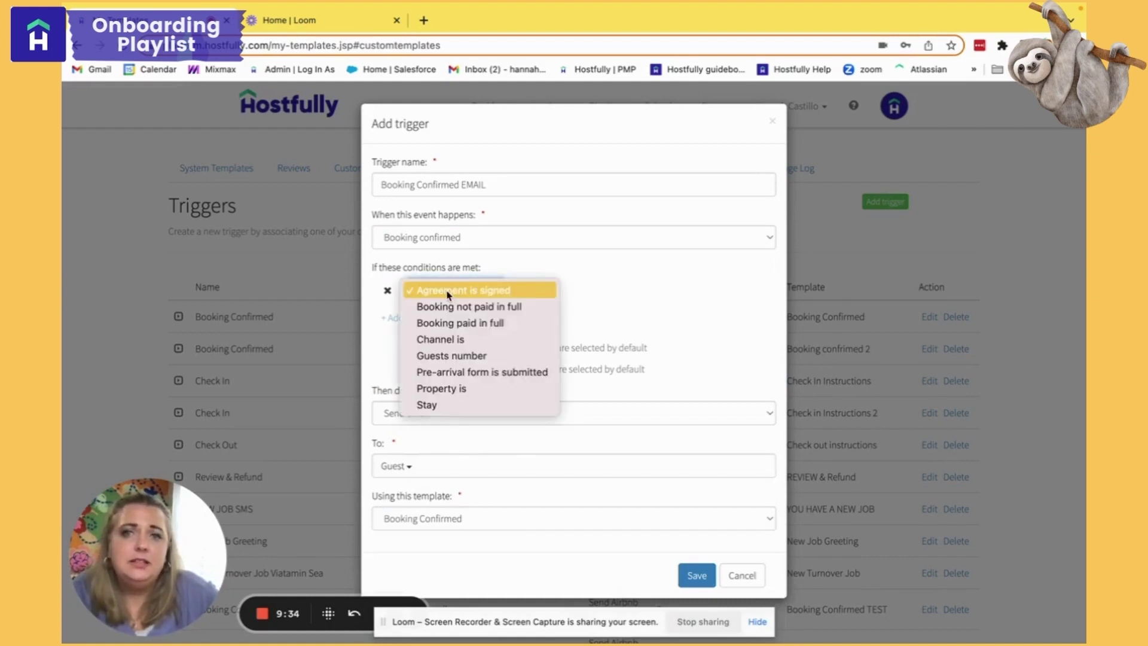
pyautogui.click(447, 340)
pyautogui.click(541, 293)
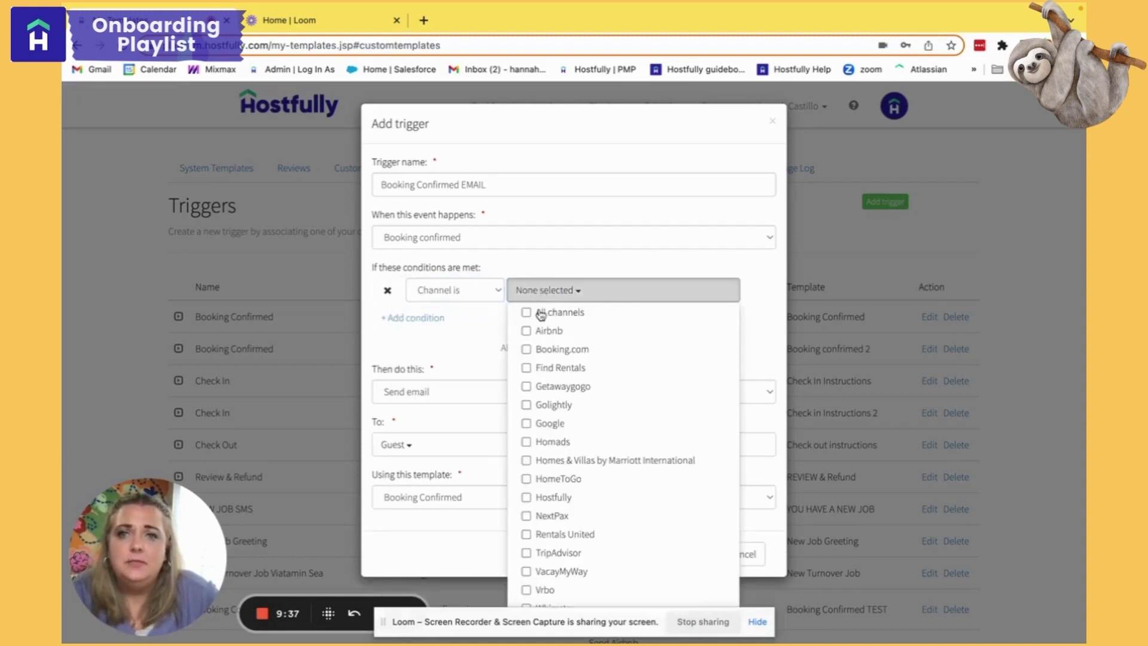
pyautogui.click(538, 315)
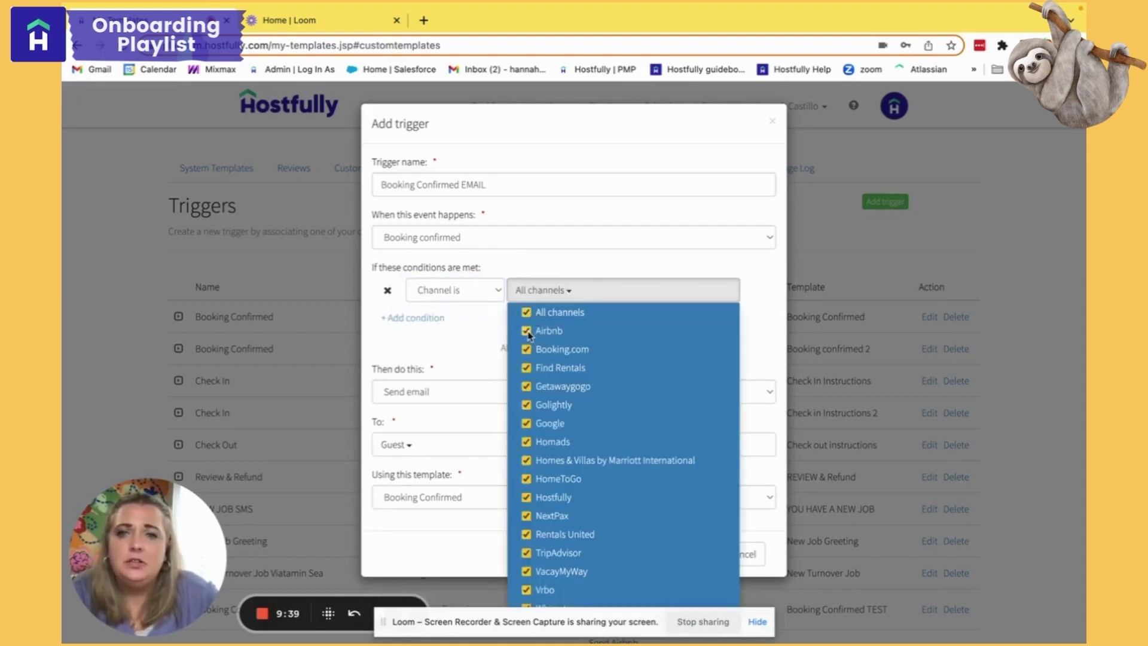
pyautogui.click(527, 332)
pyautogui.click(461, 336)
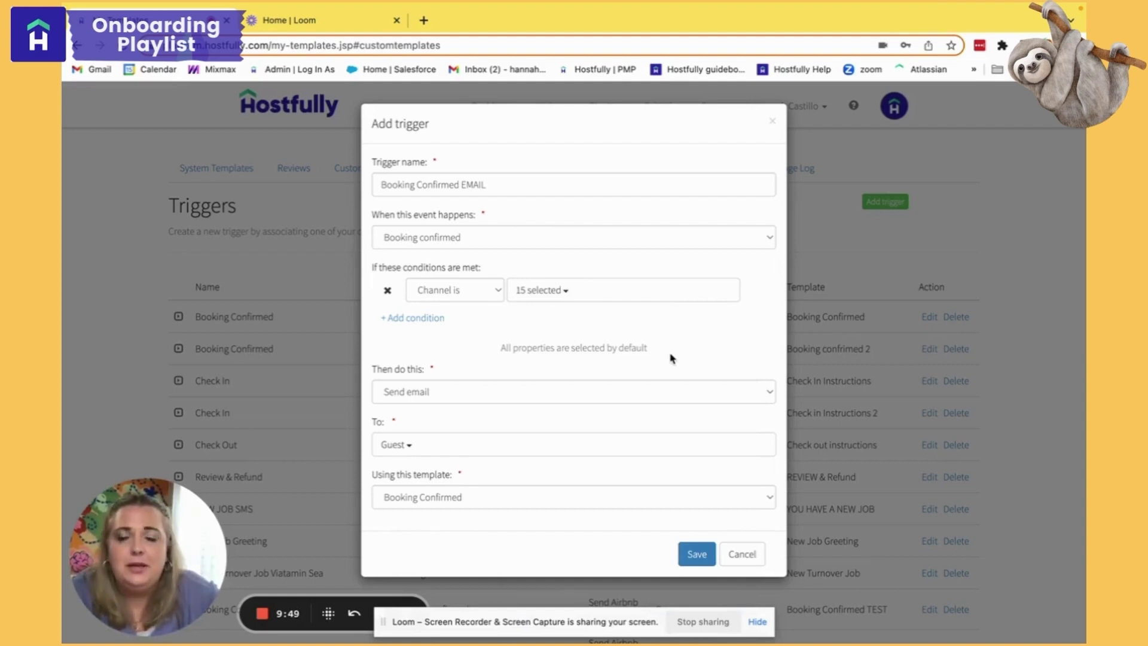
# Review the channels selected in the condition and save the Booking Confirmed EMAIL trigger
pyautogui.click(541, 293)
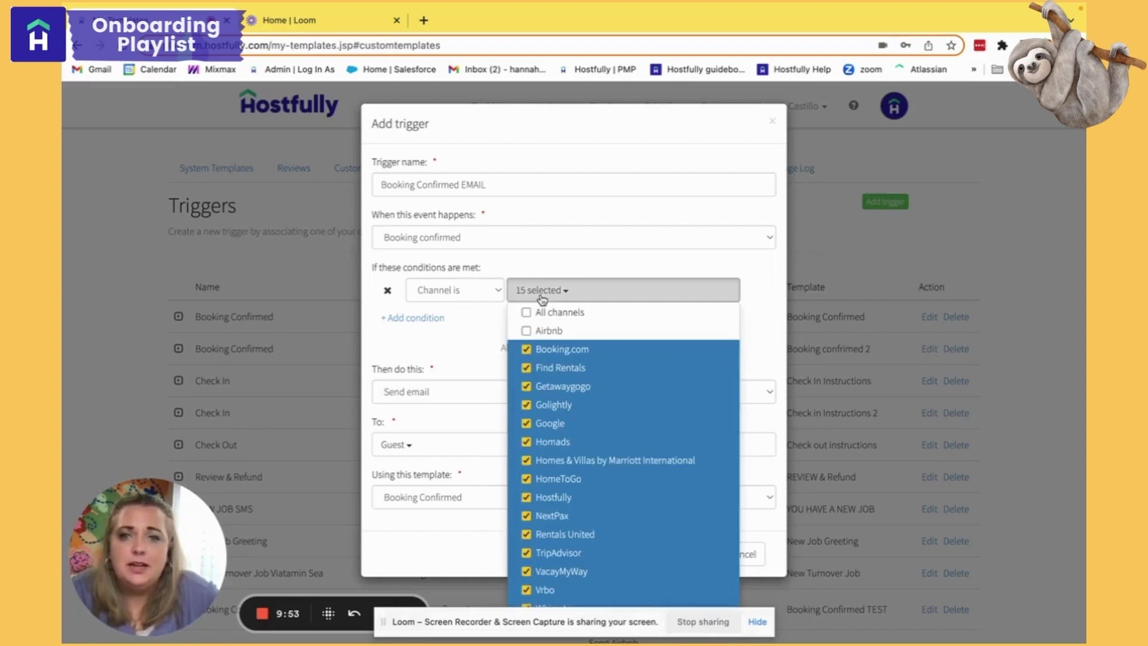
pyautogui.click(458, 330)
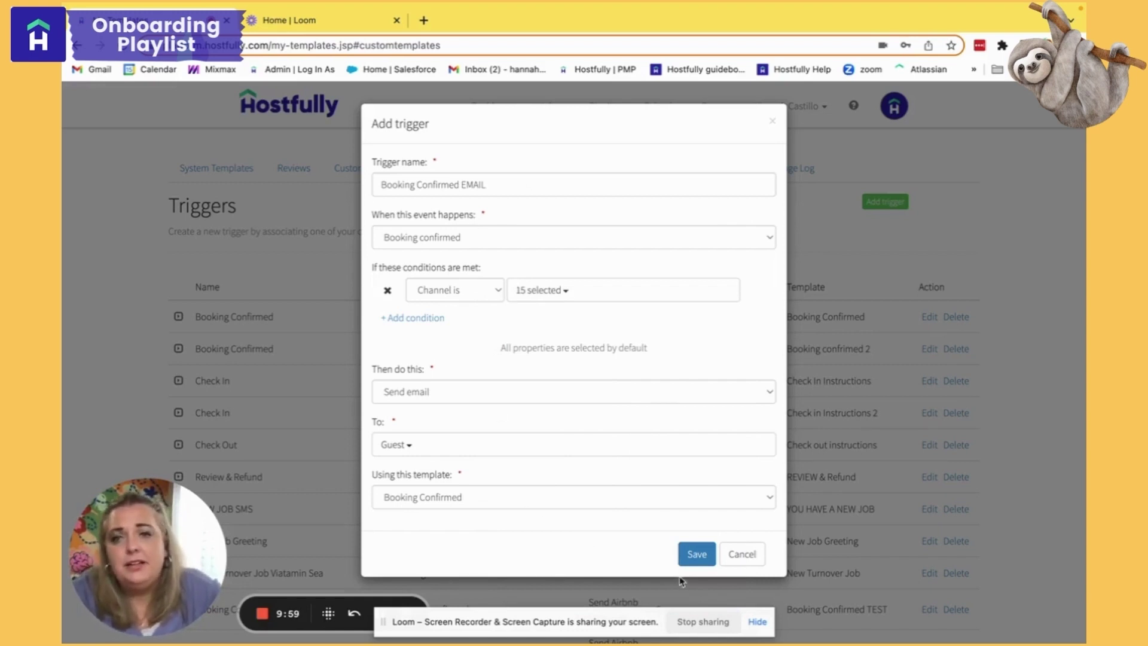
pyautogui.click(697, 555)
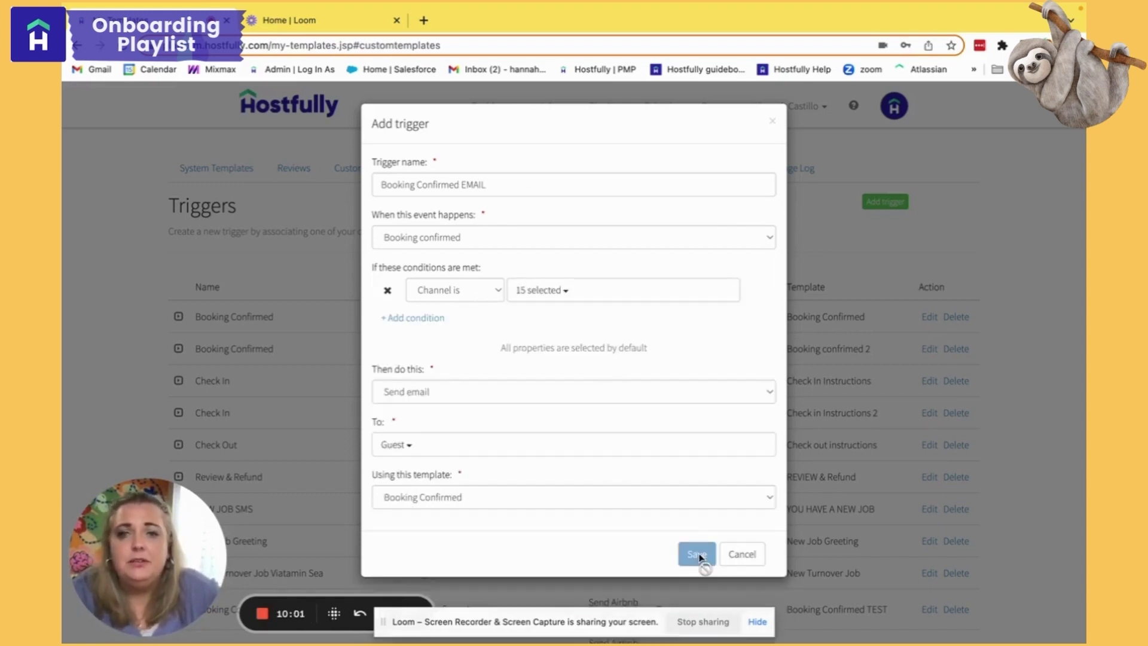
pyautogui.click(701, 556)
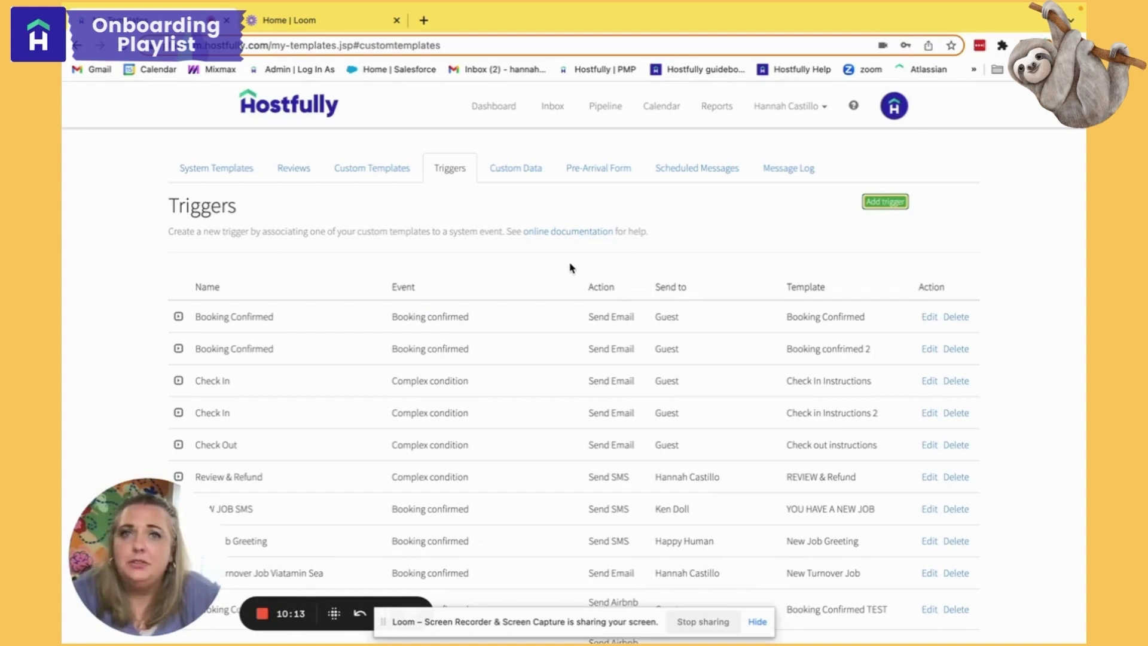
# Open the English version of the Check In Instructions custom template, review its message, and save it unchanged
pyautogui.scroll(-2, 383, 168)
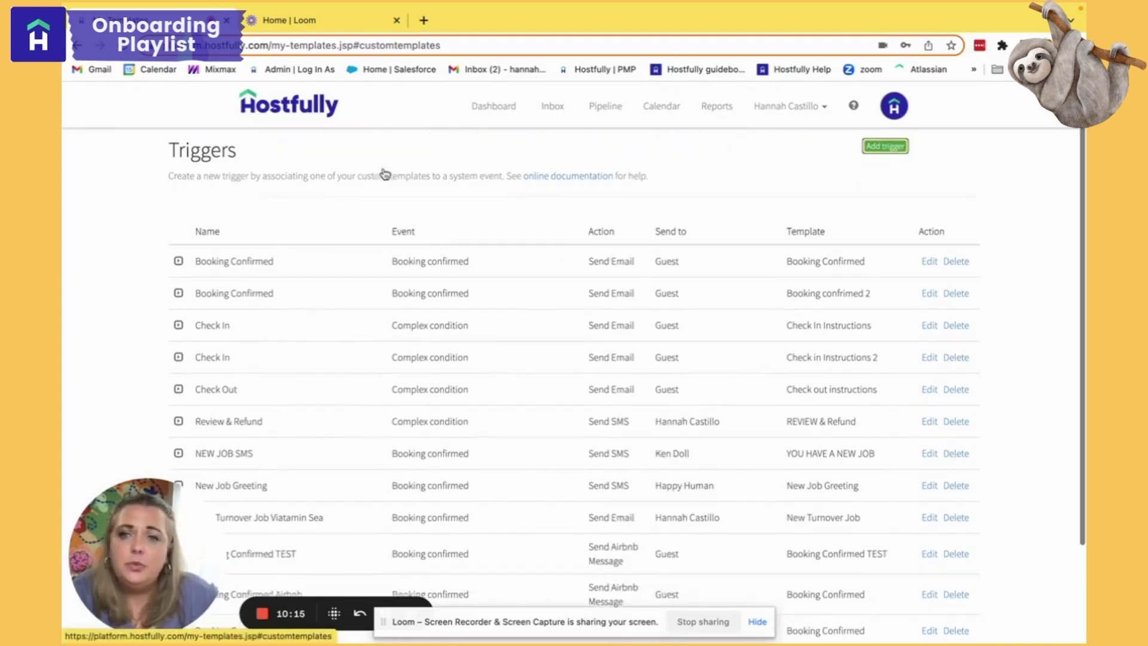
pyautogui.scroll(2, 383, 169)
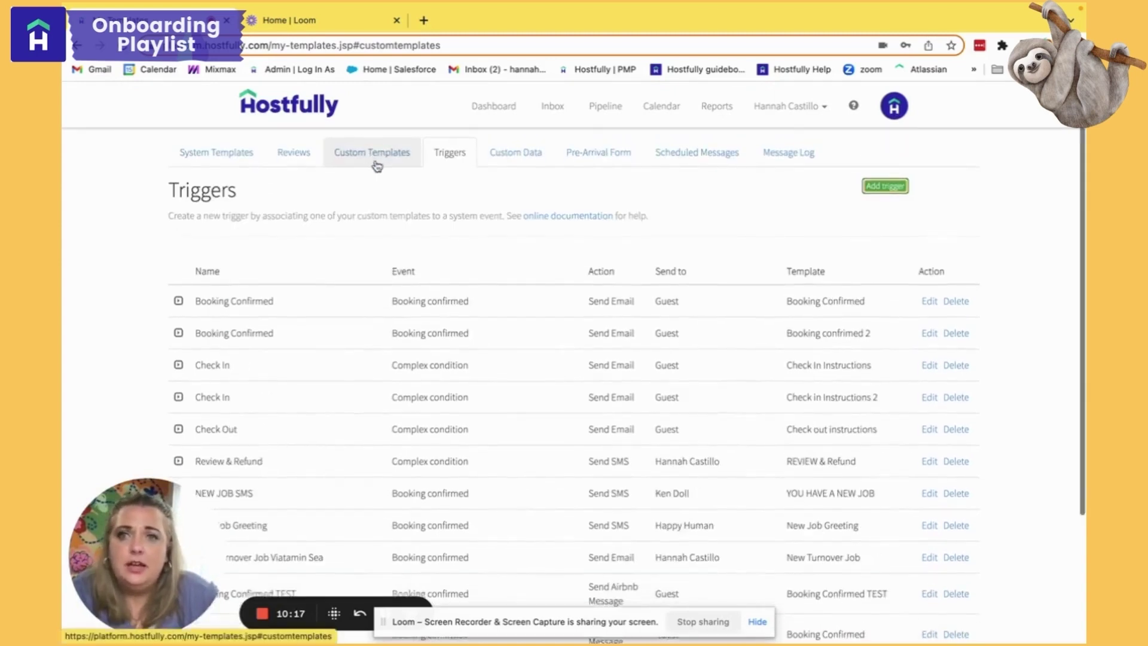
pyautogui.scroll(1, 377, 166)
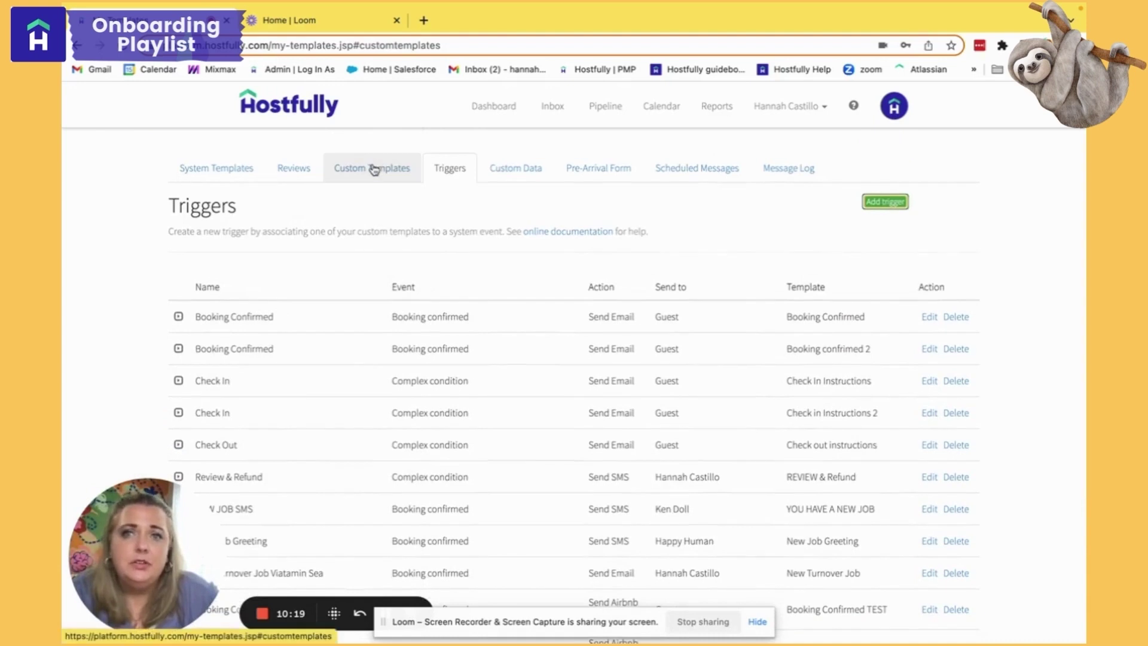
pyautogui.click(376, 169)
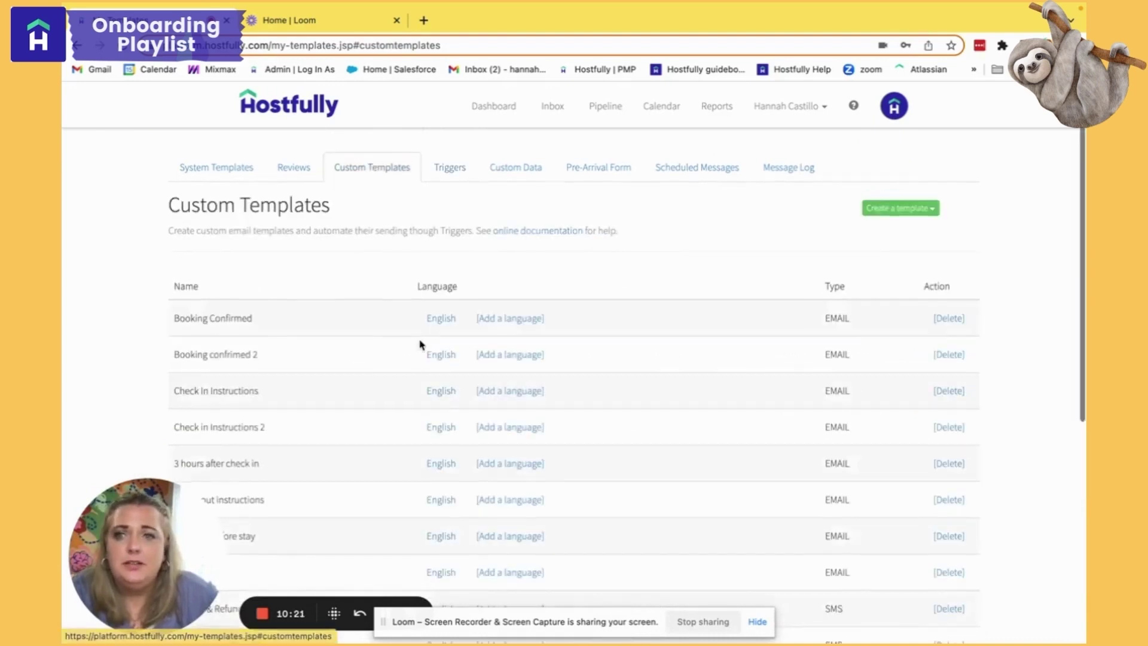
pyautogui.scroll(-3, 421, 343)
pyautogui.click(446, 274)
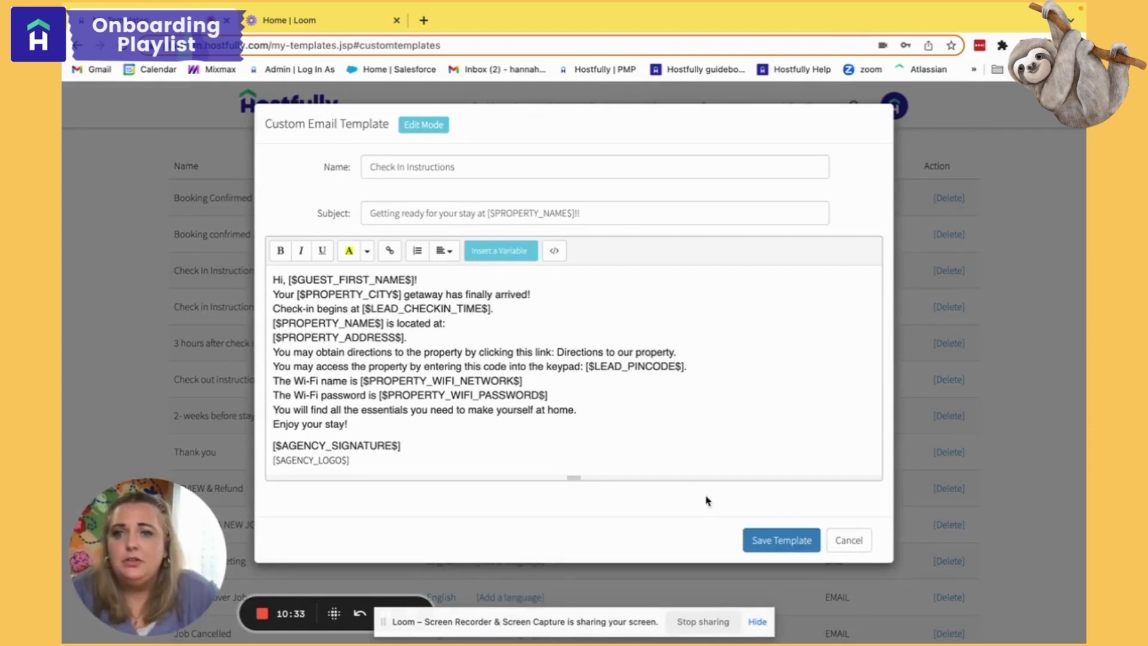
pyautogui.click(783, 546)
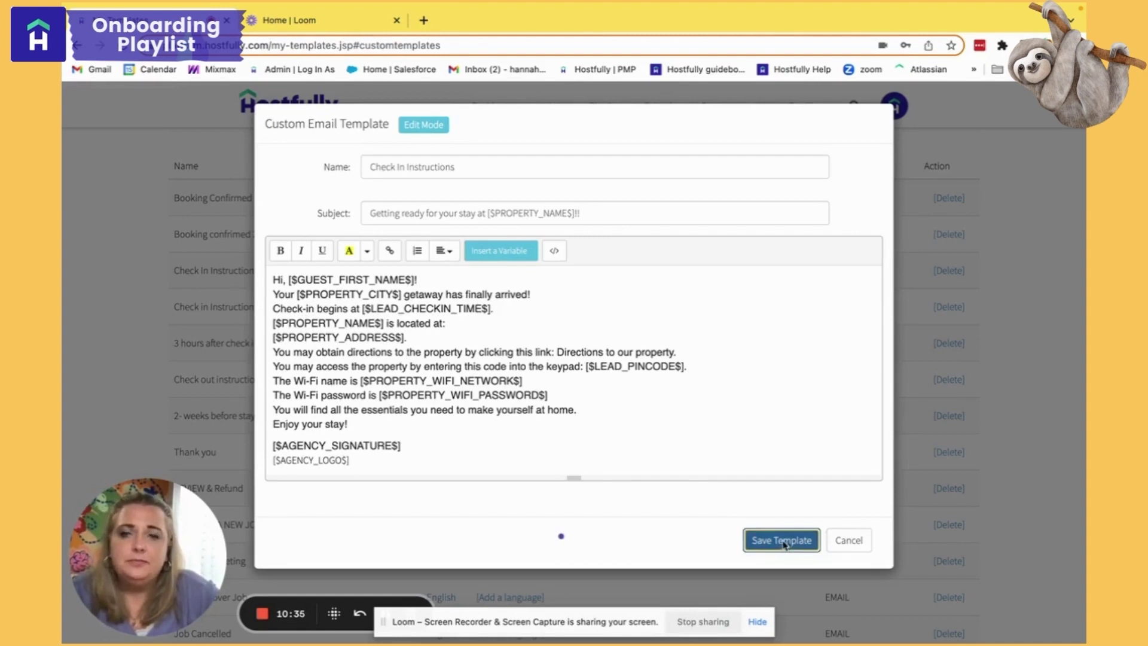
# Start a new trigger and name it "1 Day before Stay Airbnb"
pyautogui.scroll(3, 683, 351)
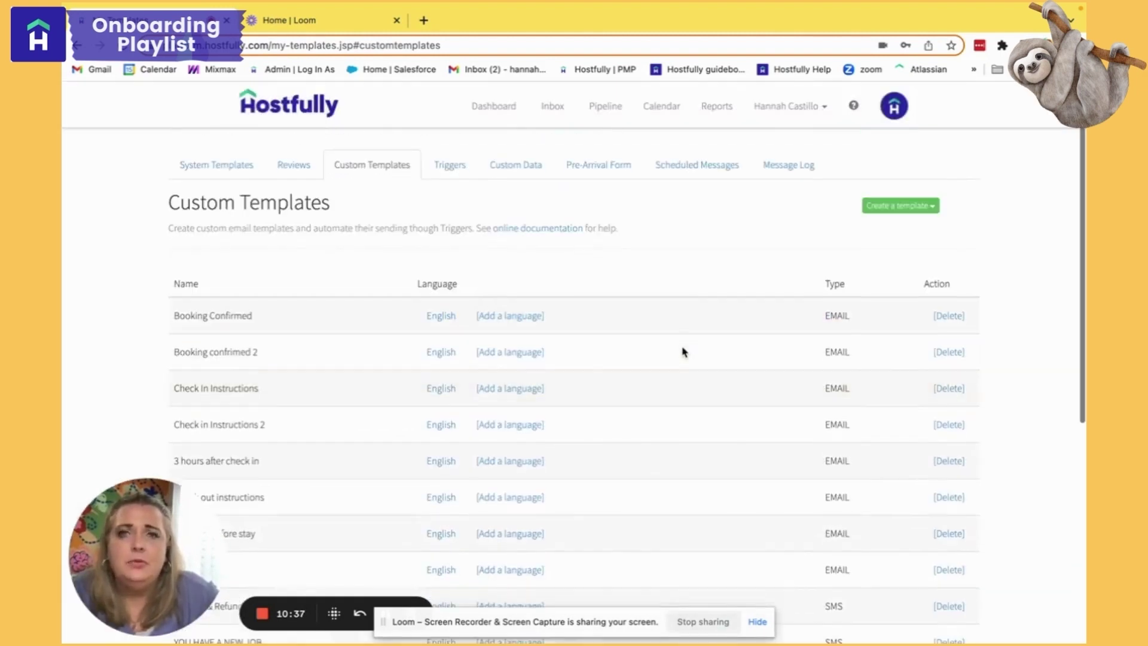
pyautogui.click(456, 166)
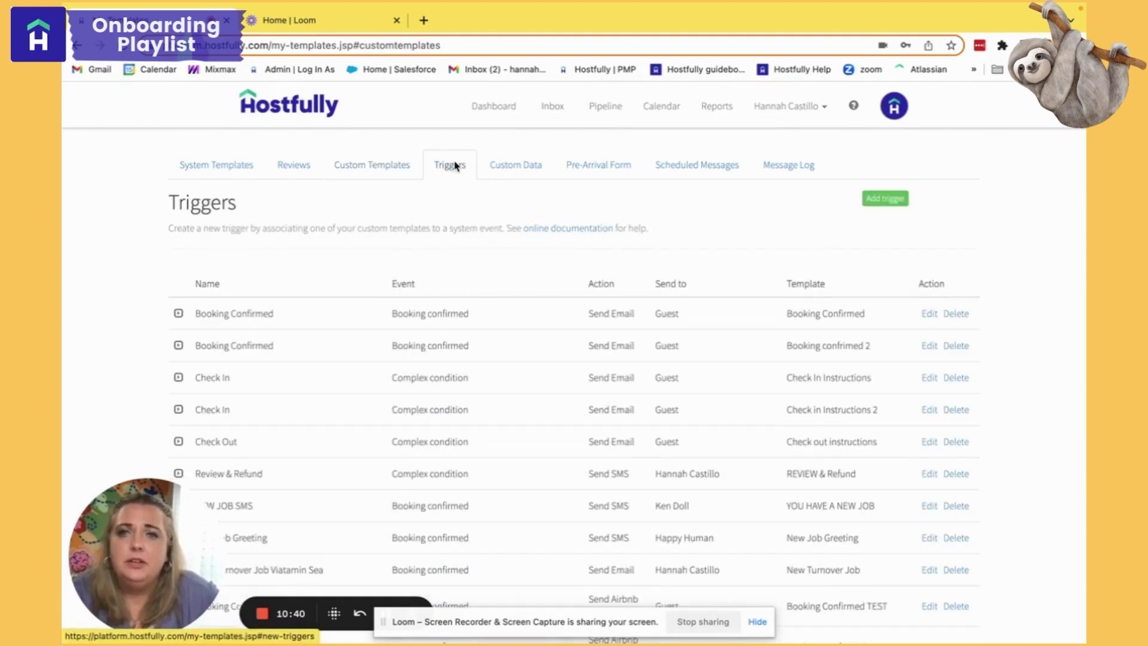
pyautogui.click(890, 201)
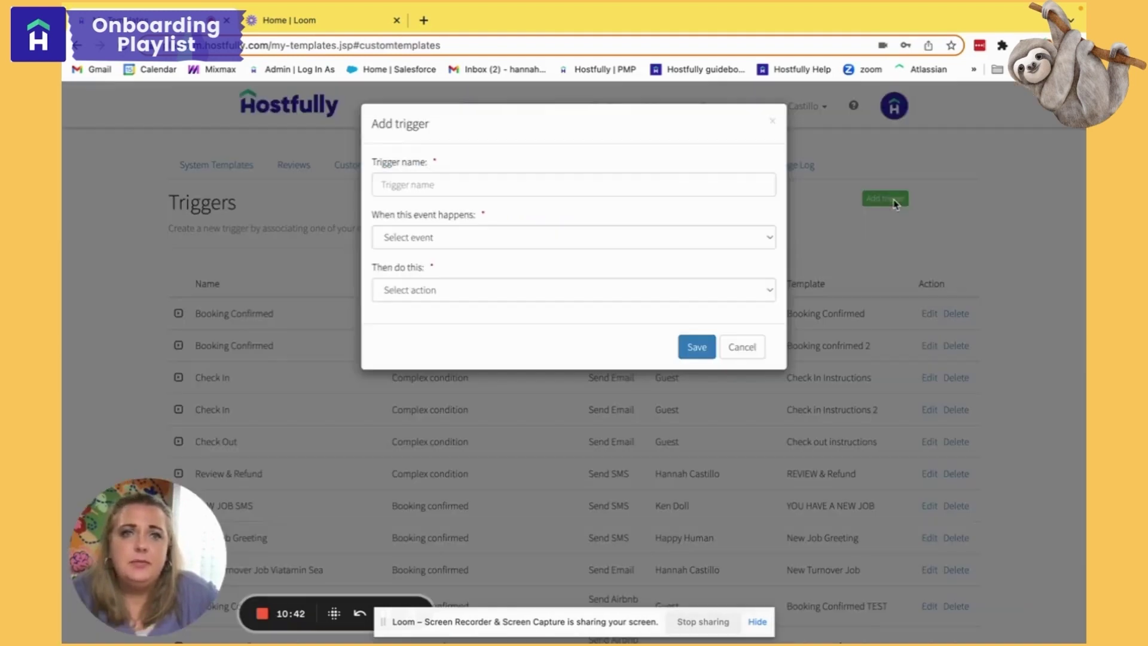
pyautogui.click(562, 189)
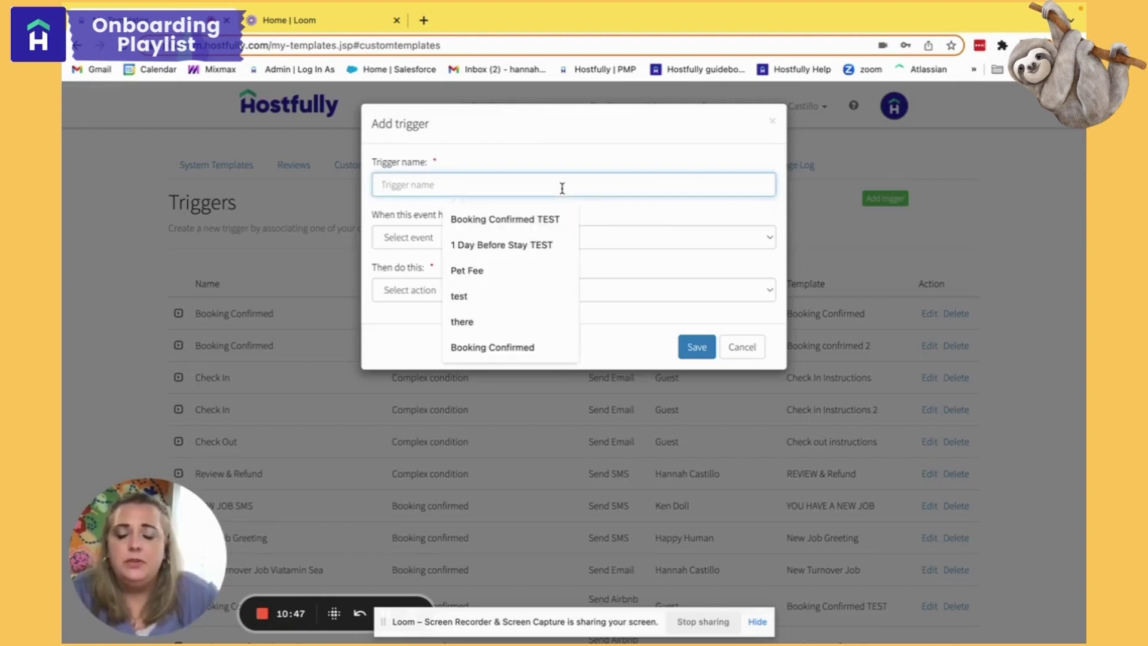
pyautogui.write('1')
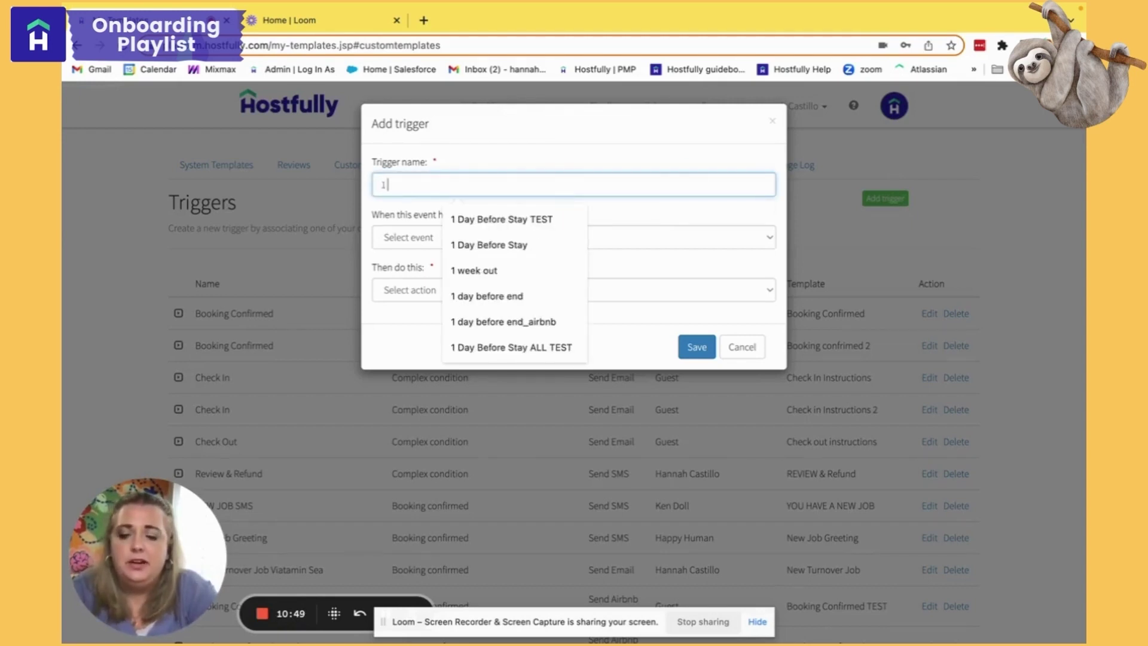
pyautogui.write(' Day bef')
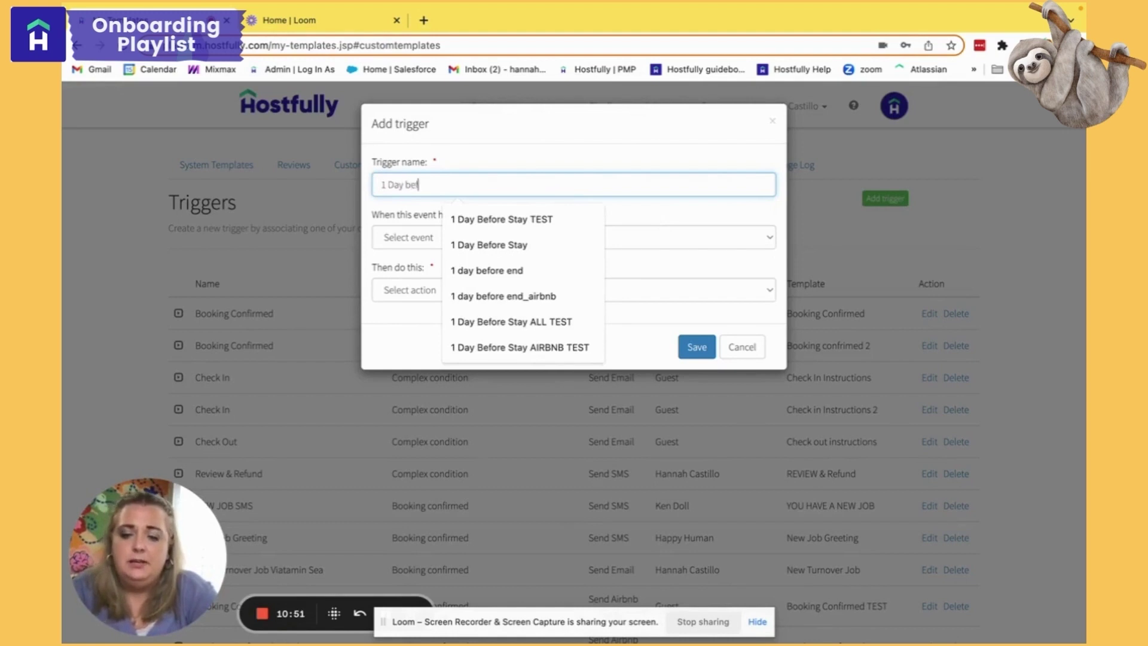
pyautogui.write('ore Stay Air')
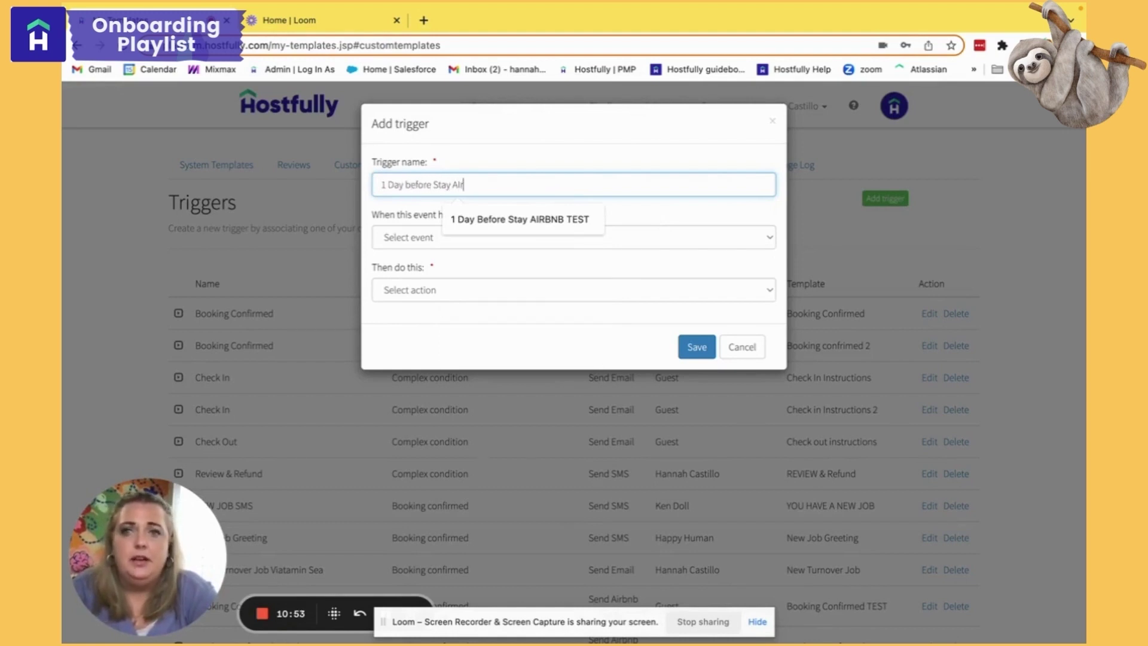
pyautogui.press('BackSpace')
pyautogui.press('BackSpace')
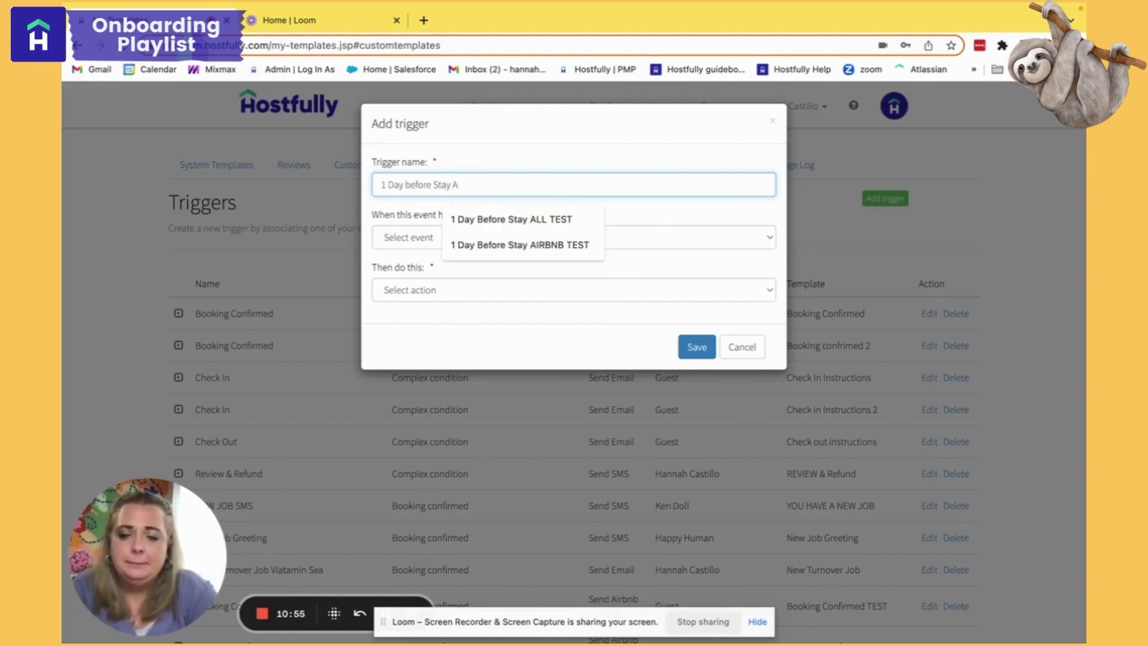
pyautogui.write('irbnb')
pyautogui.press('Tab')
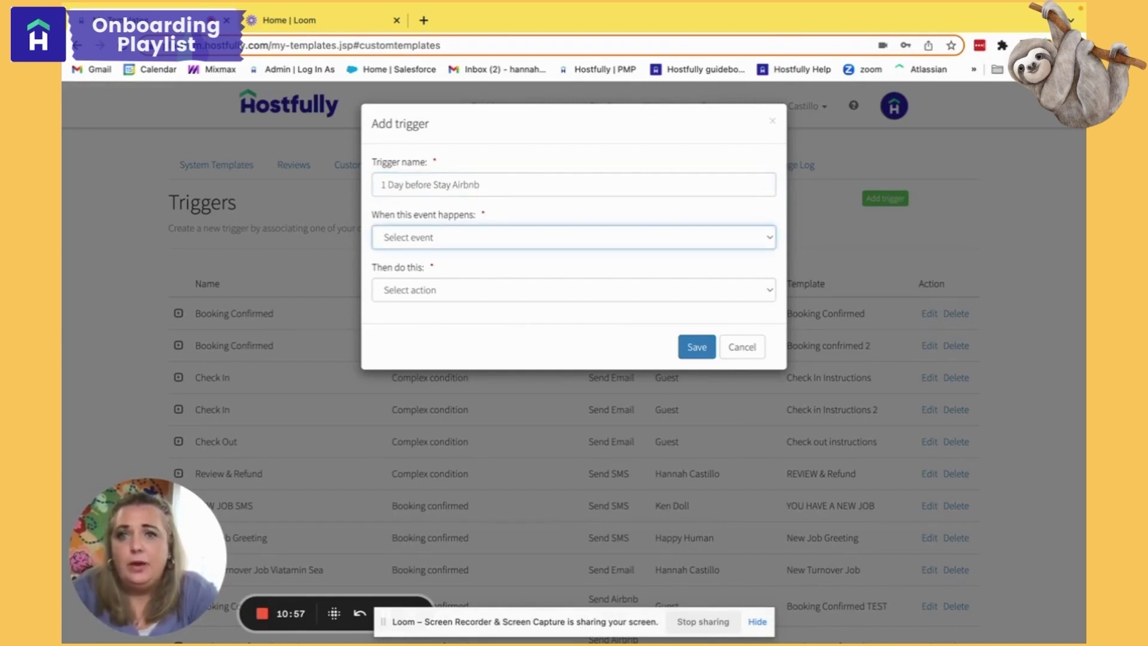
# Set the trigger's event to Complex condition and its action to Send Airbnb message
pyautogui.click(644, 247)
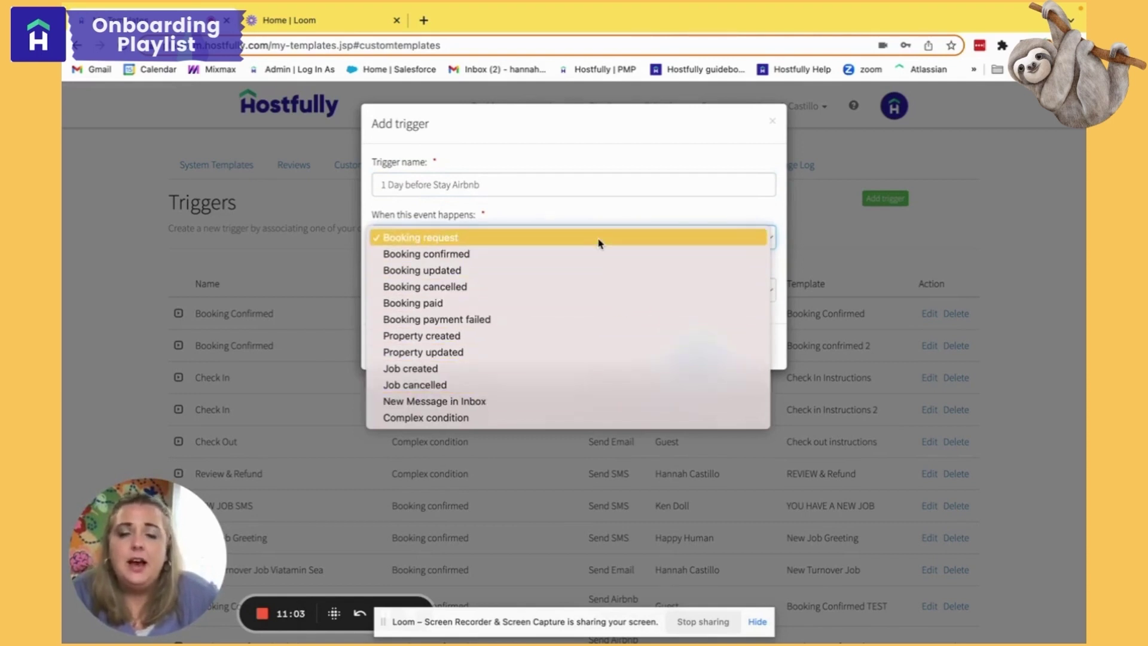
pyautogui.click(601, 418)
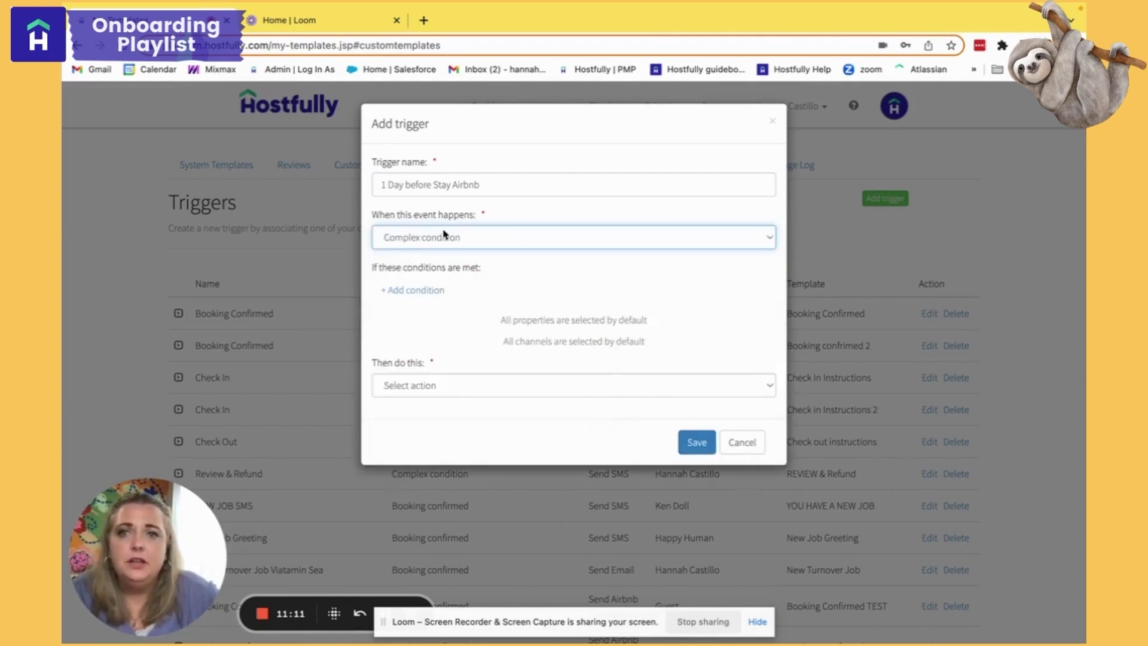
pyautogui.click(452, 388)
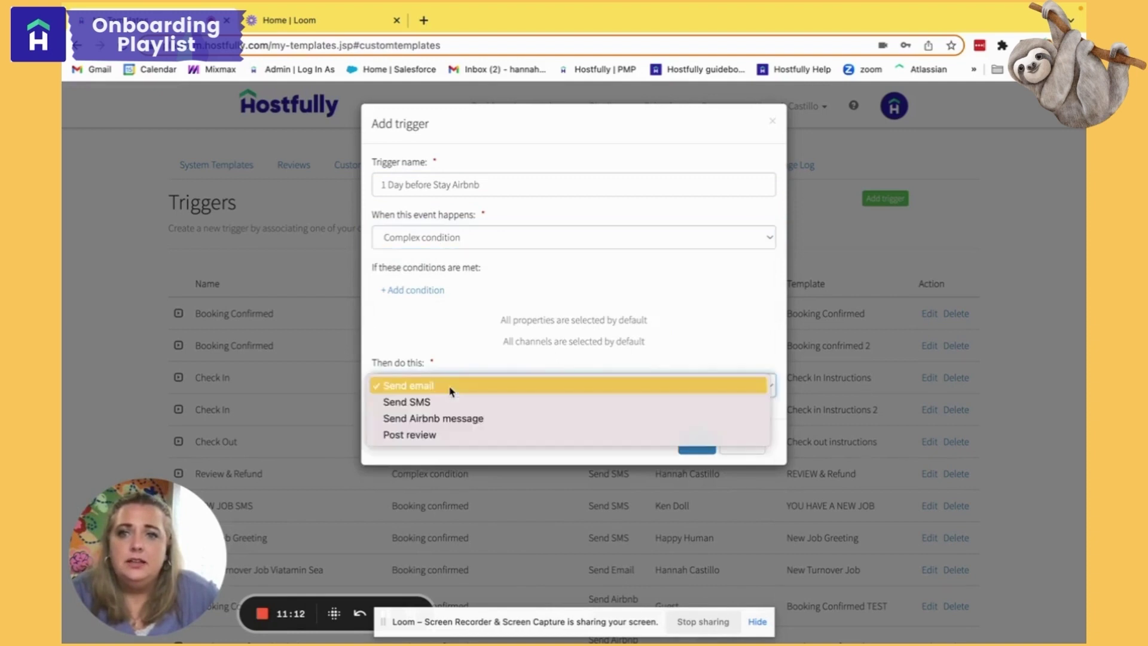
pyautogui.click(459, 419)
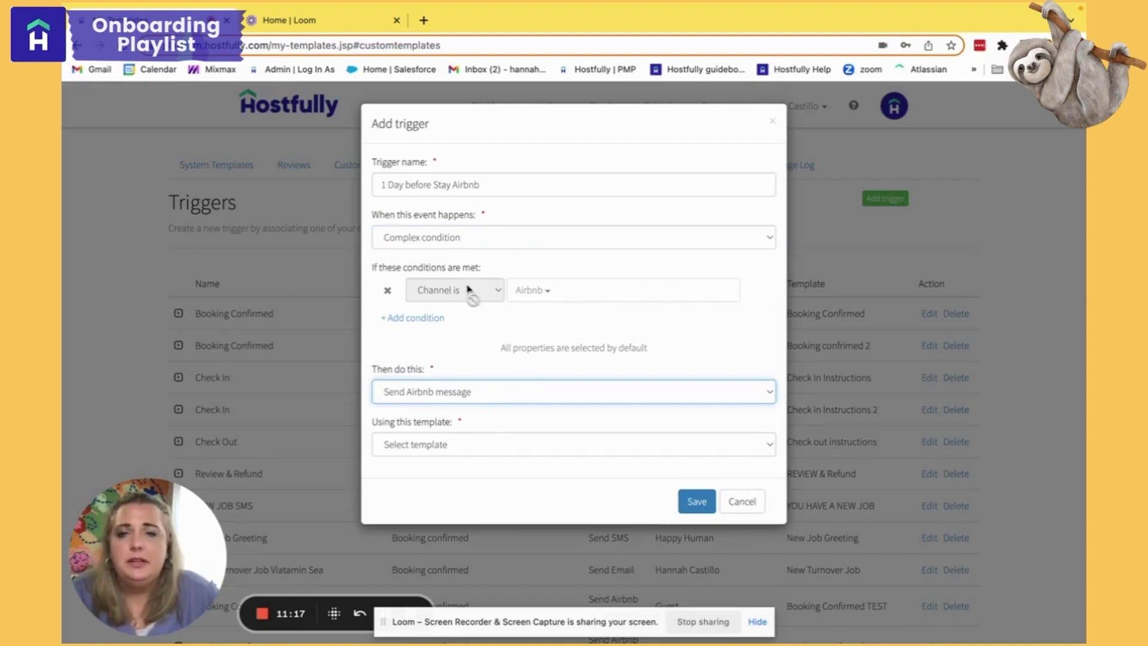
# Add a "Before stay starts" condition of 1 day to the trigger and assign the Check In Instructions template
pyautogui.click(425, 319)
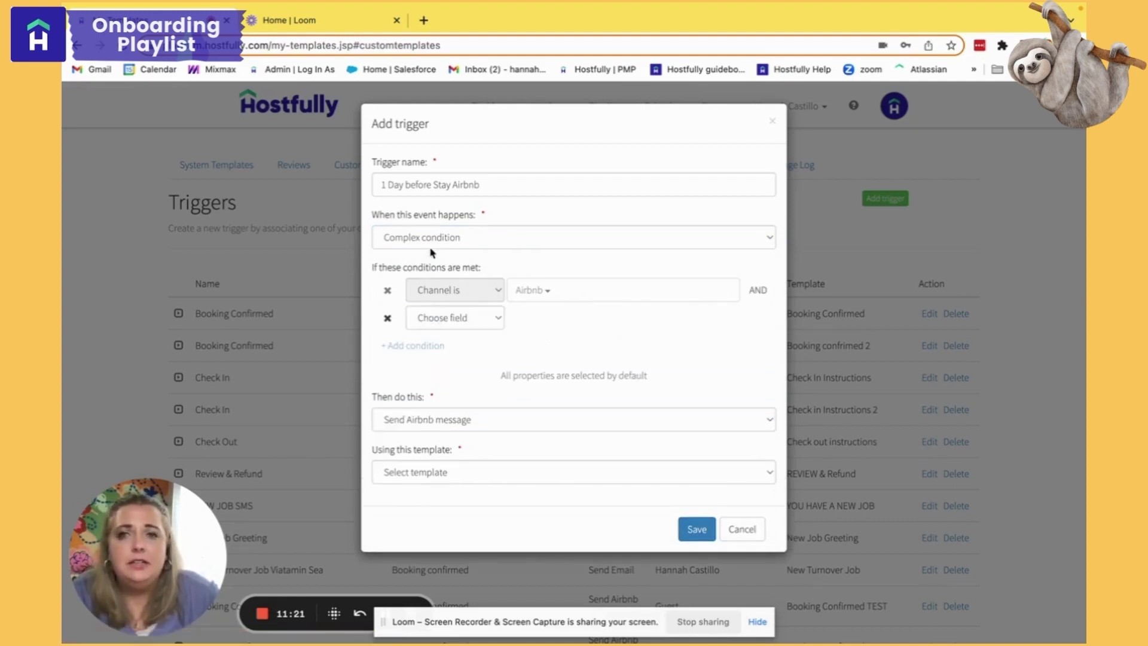
pyautogui.click(447, 318)
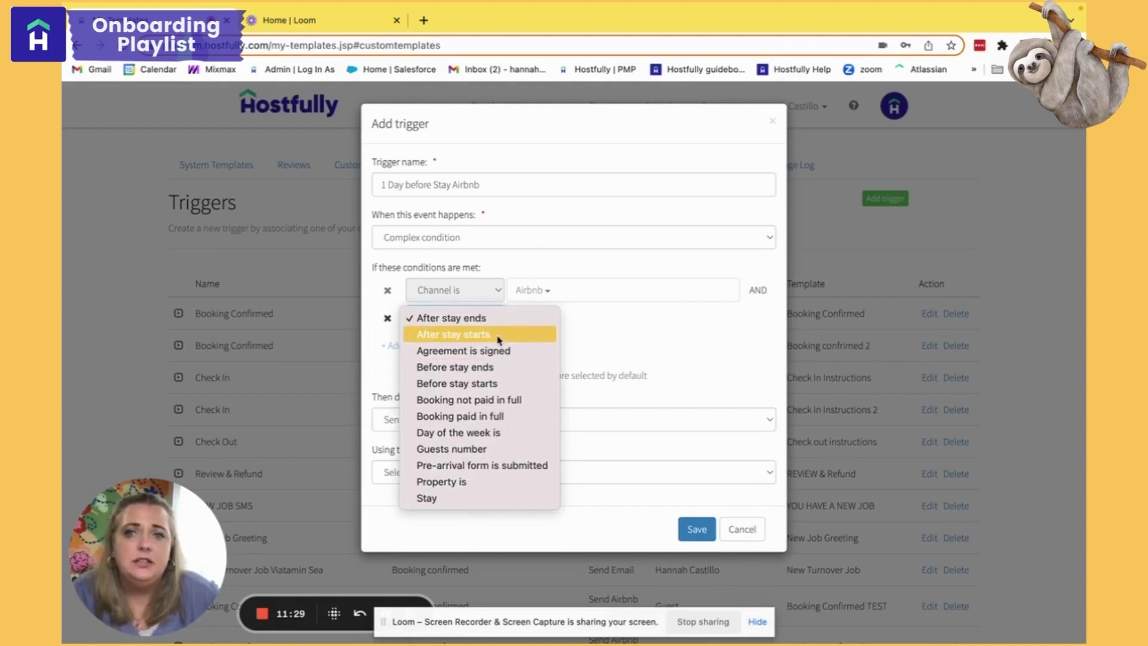
pyautogui.click(509, 386)
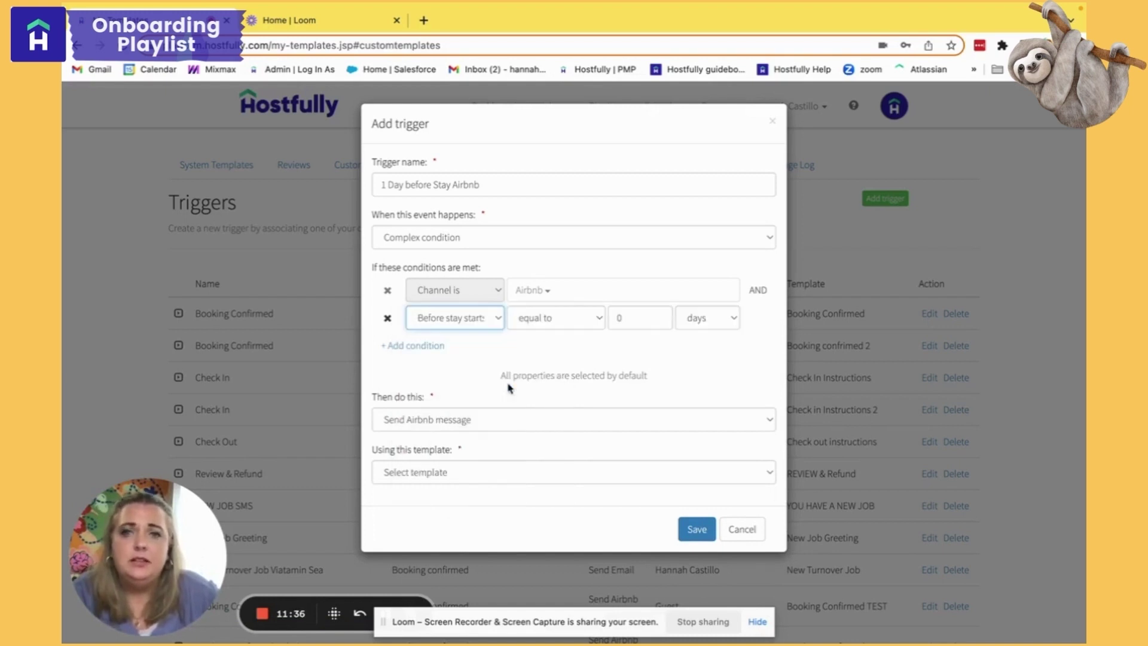
pyautogui.click(609, 319)
pyautogui.write('1')
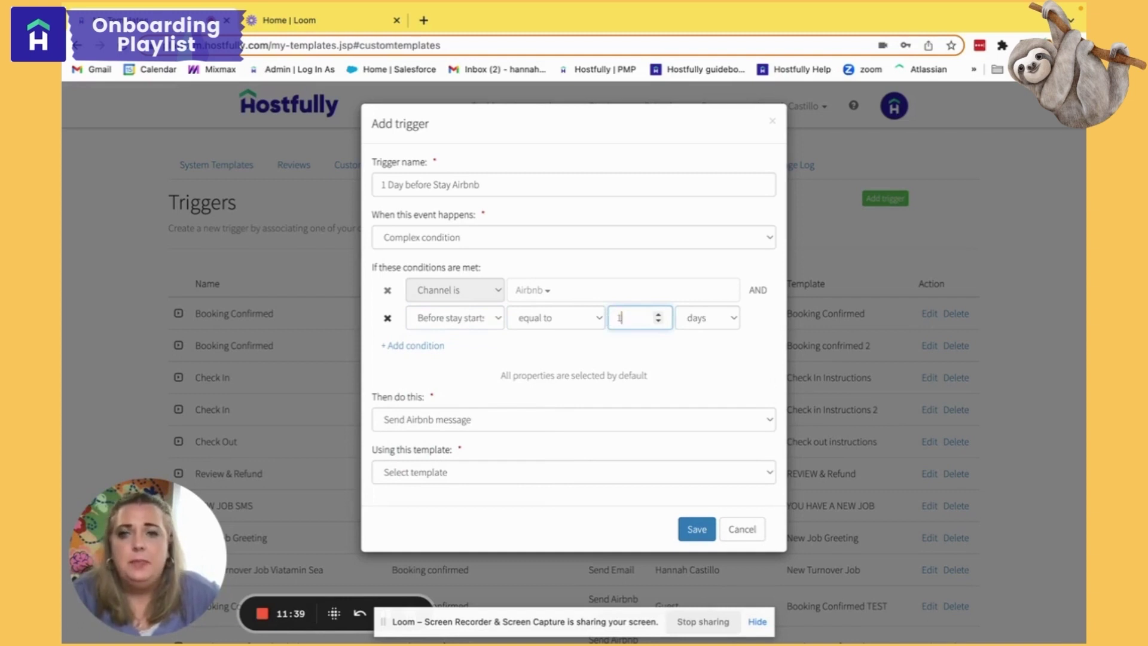
pyautogui.click(512, 477)
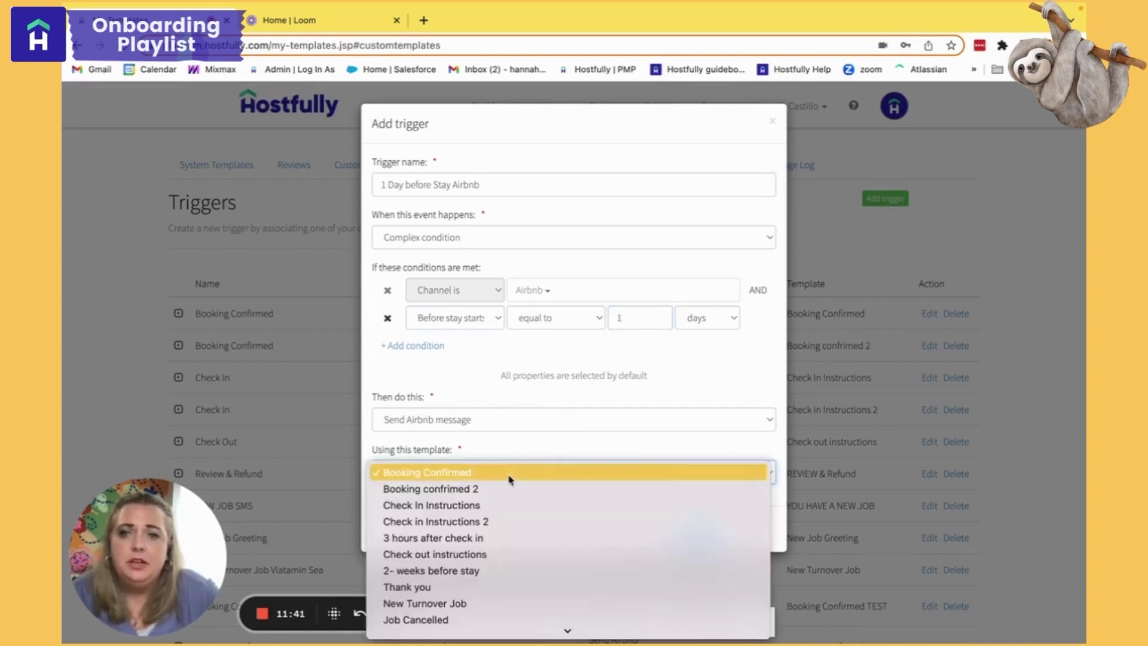
pyautogui.click(507, 506)
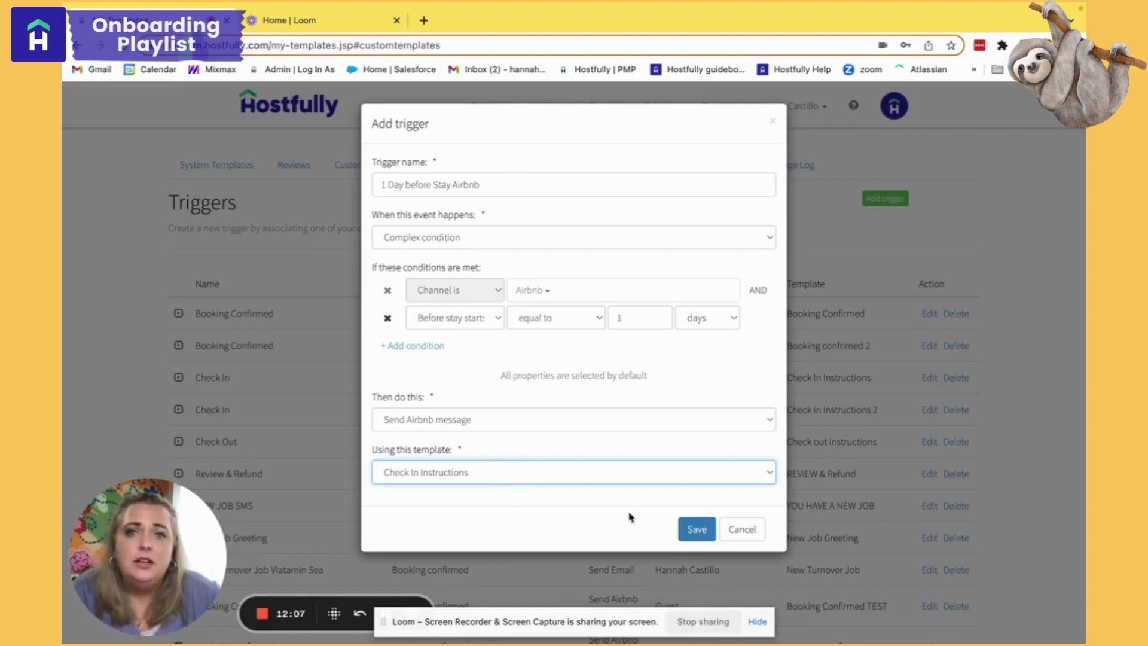
# Set the "Before stay starts" condition's comparison to less than or equal to and save the trigger
pyautogui.click(553, 321)
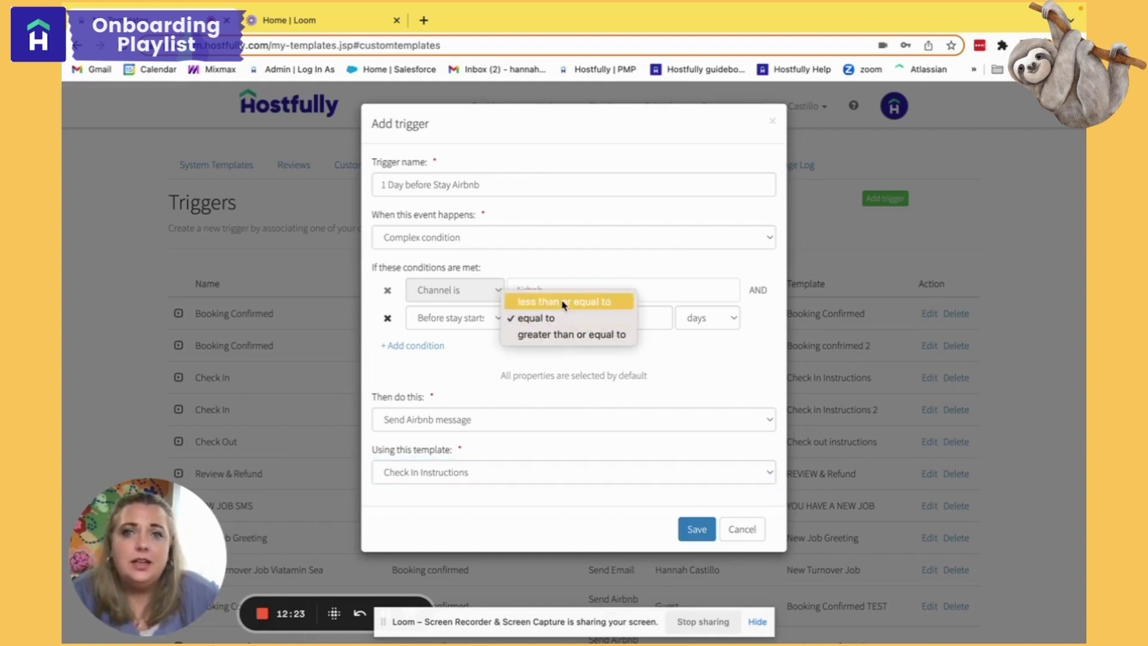
pyautogui.click(564, 303)
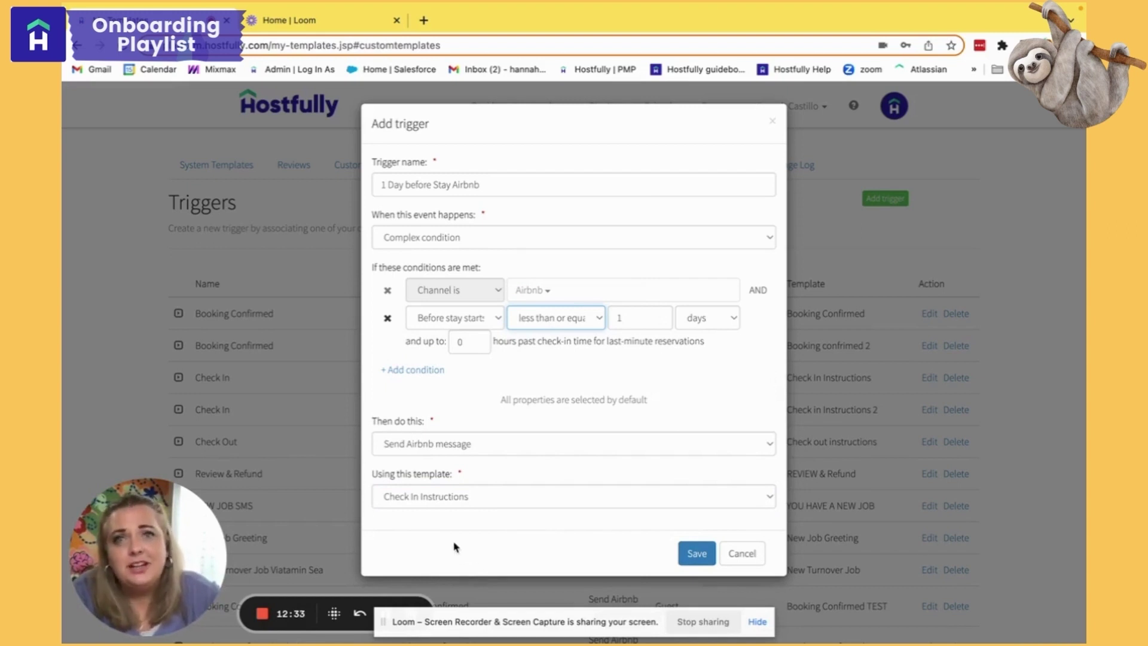
pyautogui.click(702, 555)
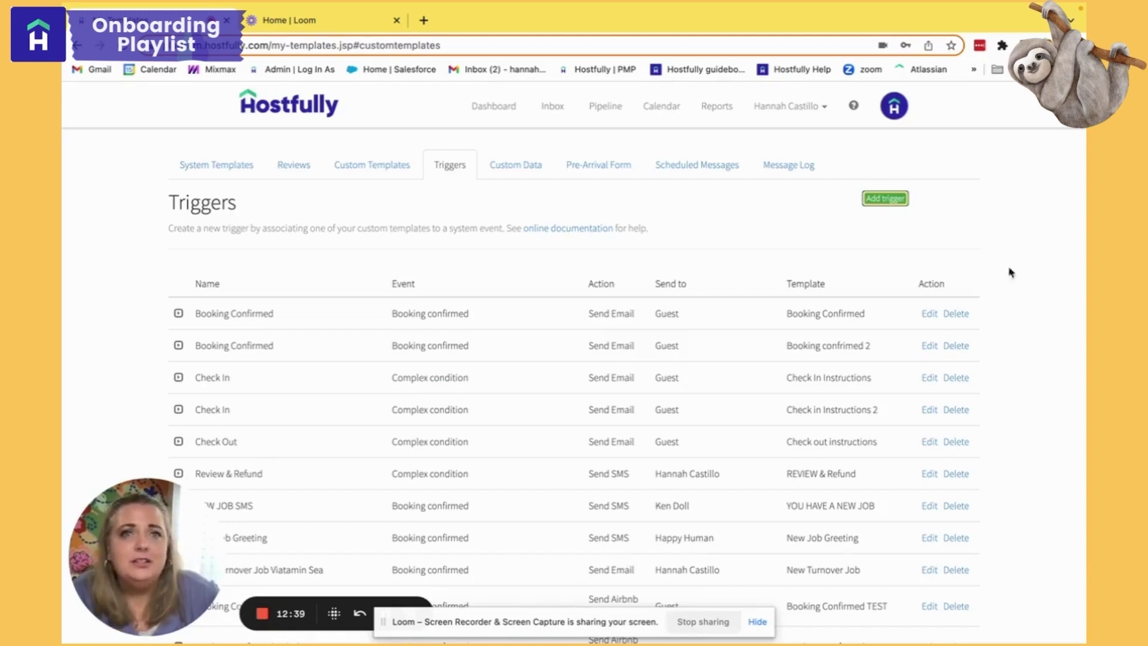
# Start another trigger named "1 Day before stay starts EMAIL" and set its event to Complex condition
pyautogui.click(874, 199)
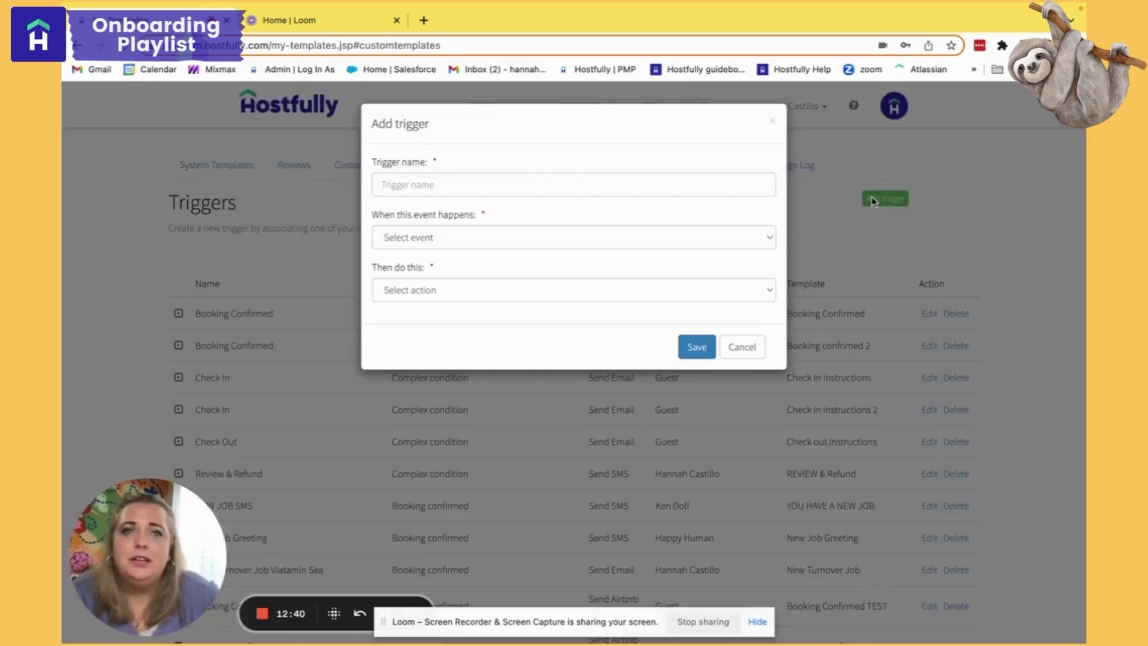
pyautogui.click(547, 185)
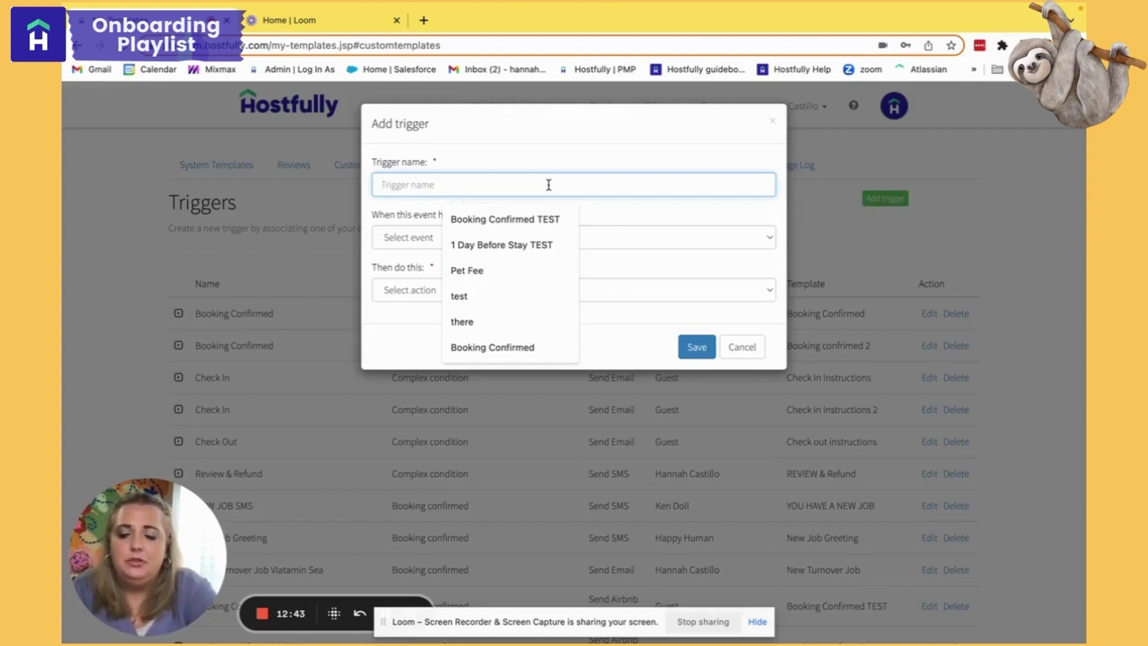
pyautogui.write('1')
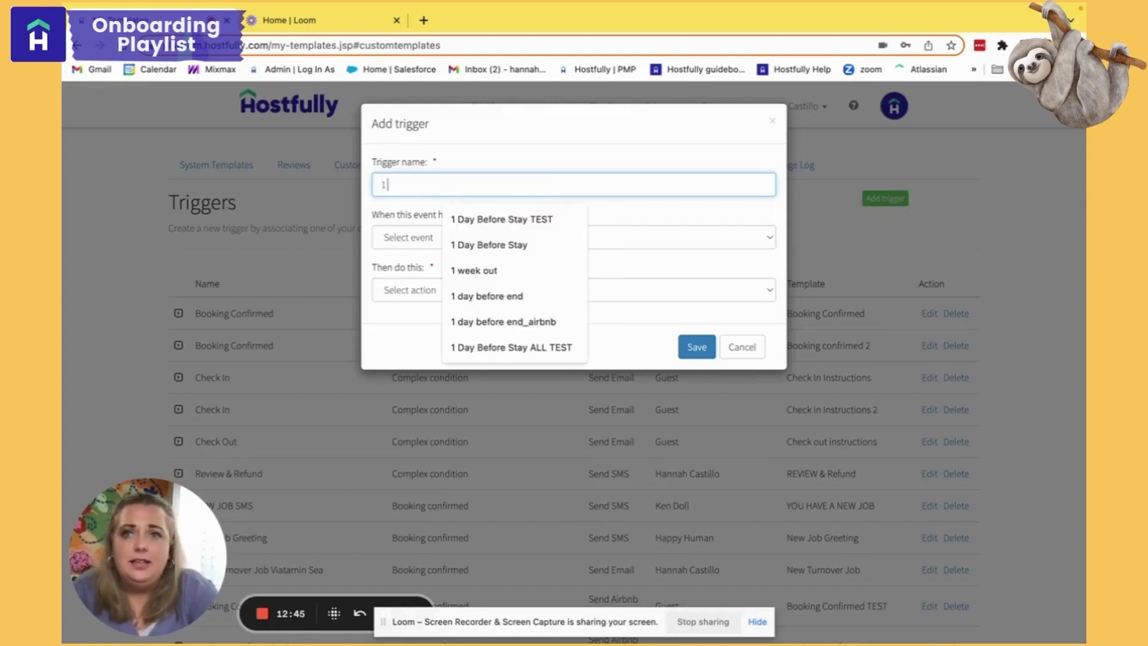
pyautogui.write(' Day befo')
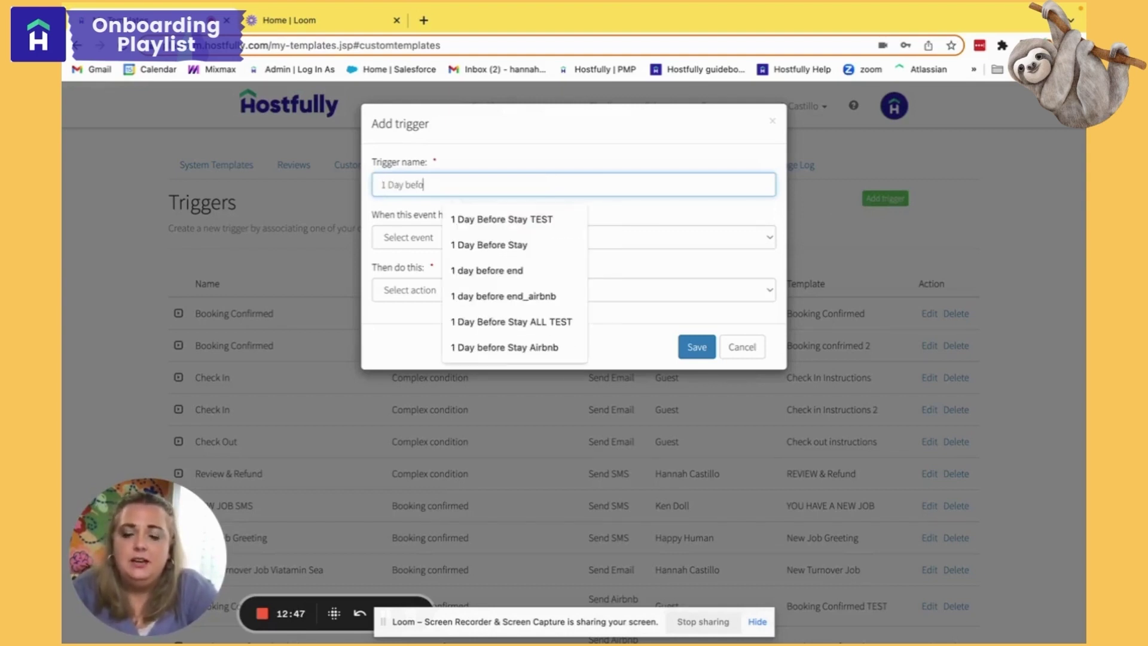
pyautogui.write('re stay start')
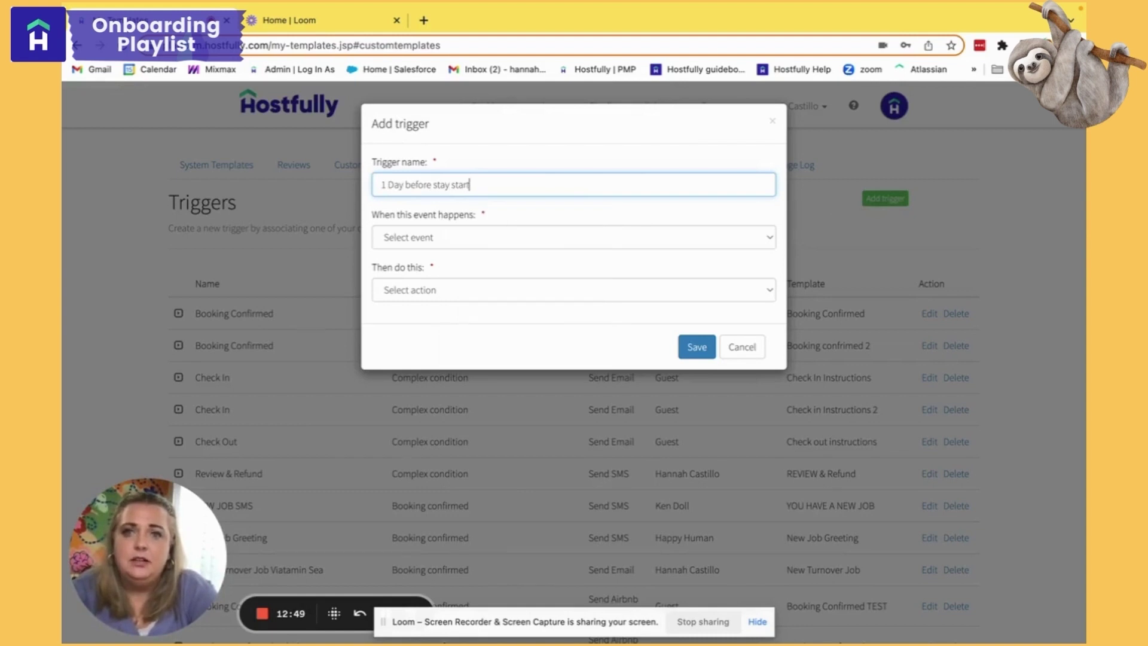
pyautogui.write('s EMAIL')
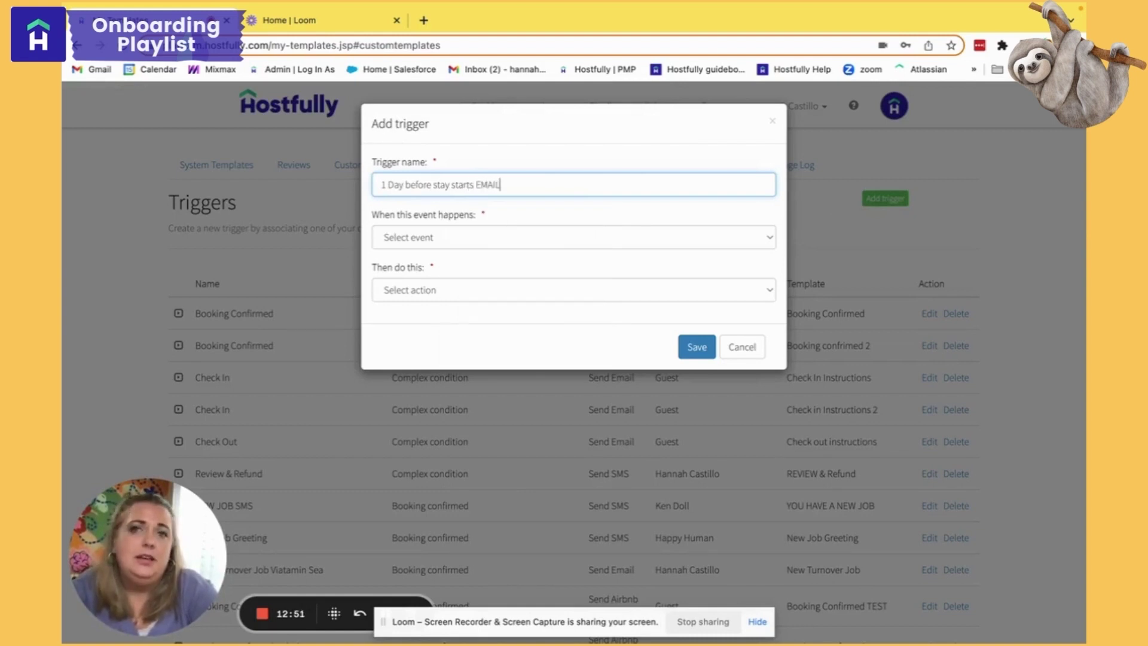
pyautogui.press('Tab')
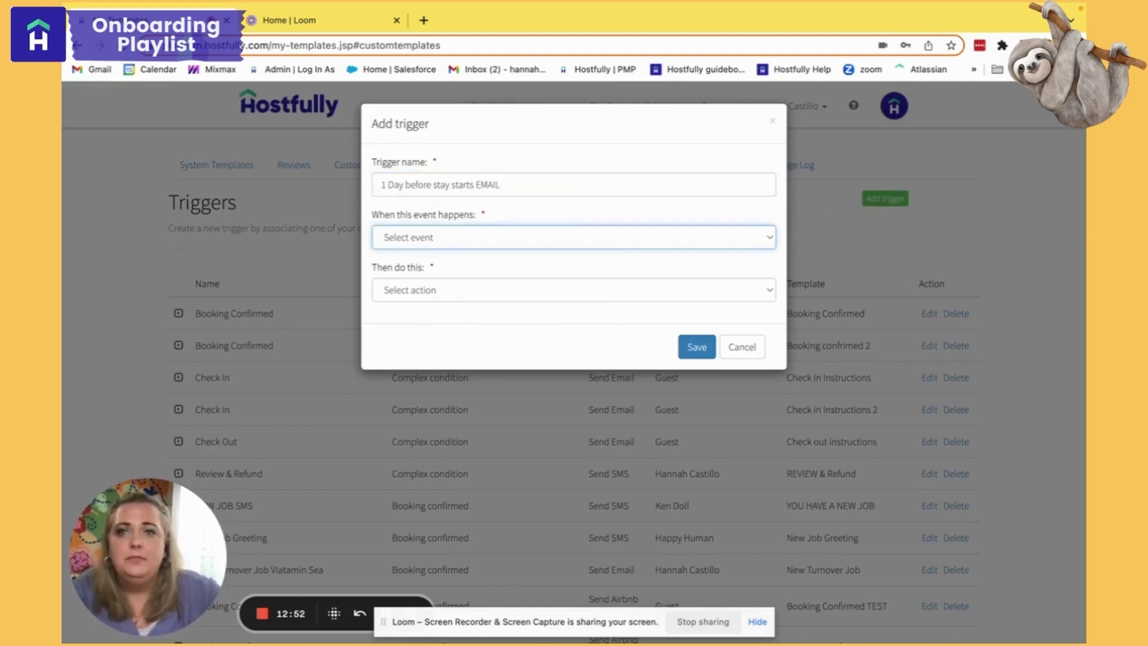
pyautogui.click(589, 245)
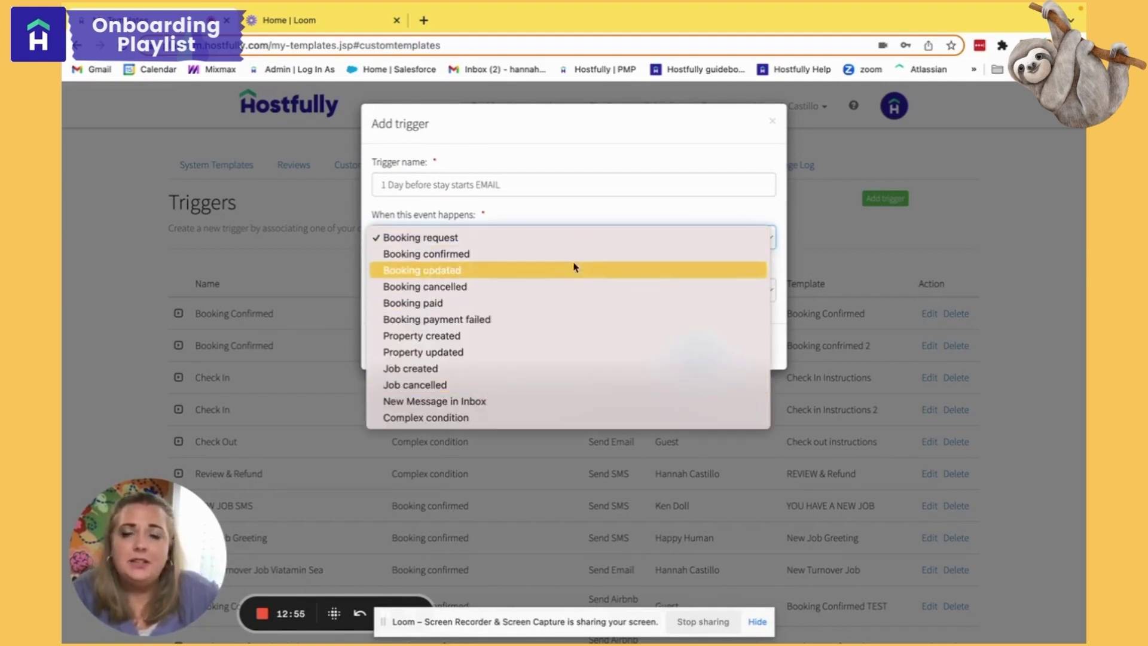
pyautogui.click(550, 418)
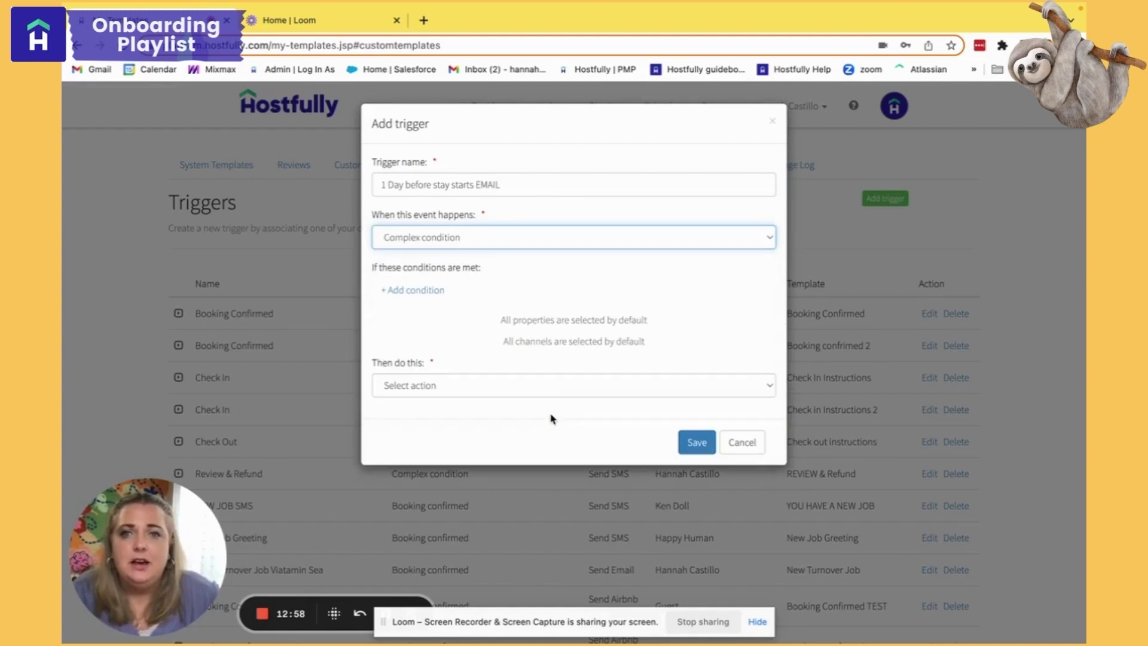
# Add a "Channel is" condition to the email trigger that selects all channels except Airbnb
pyautogui.click(420, 291)
pyautogui.click(426, 293)
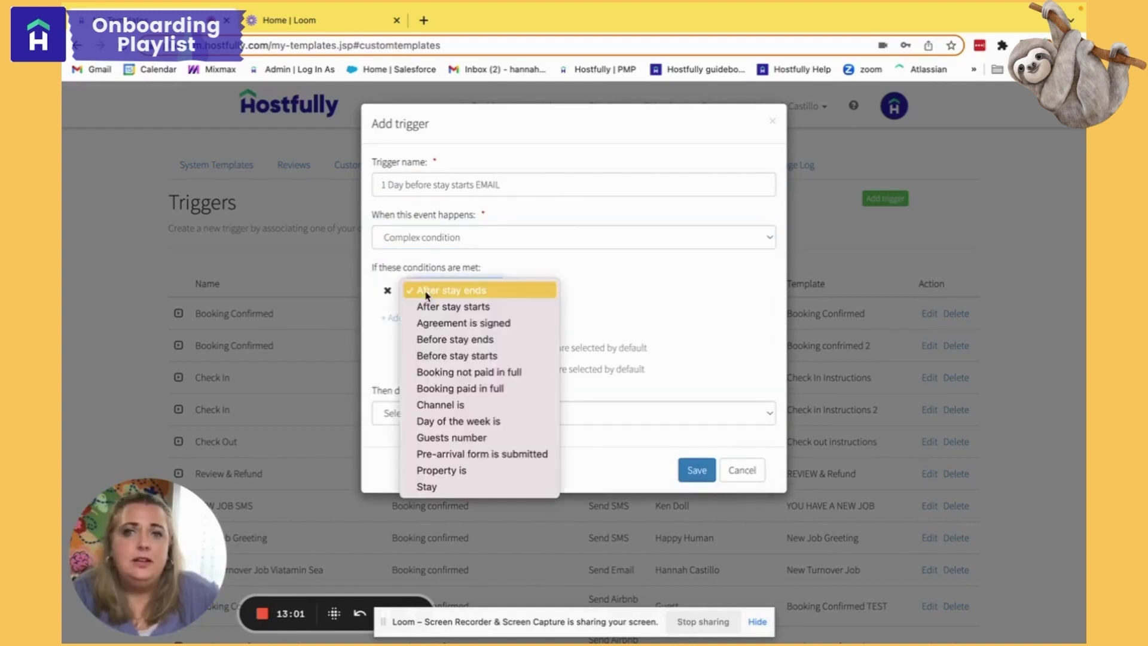
pyautogui.click(477, 411)
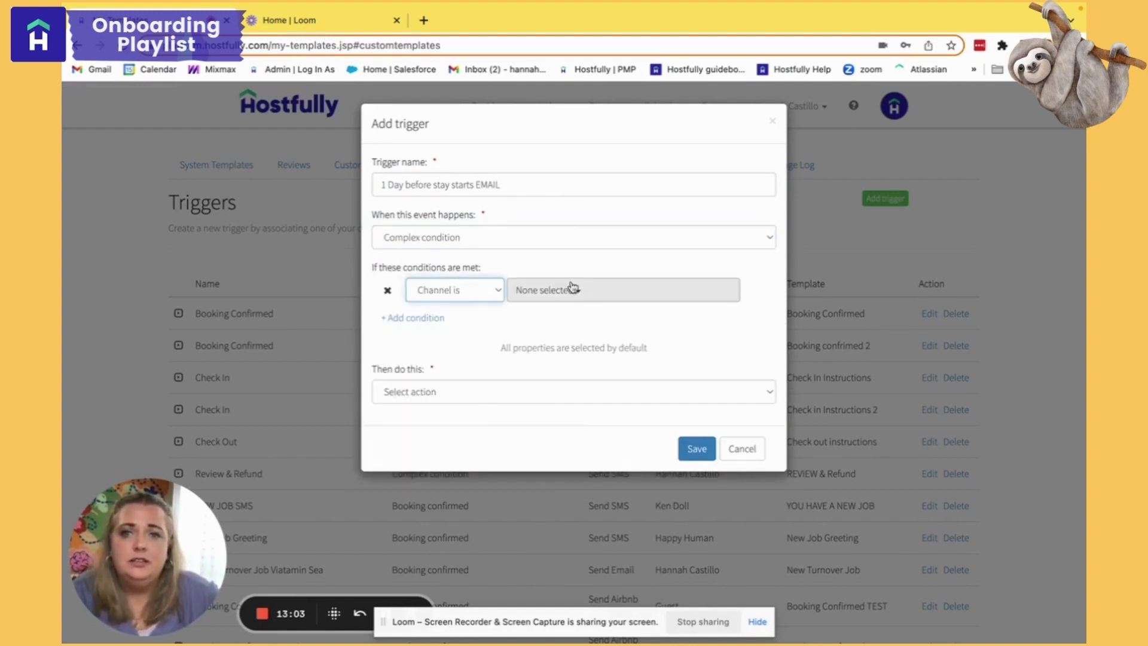
pyautogui.click(571, 290)
pyautogui.click(530, 317)
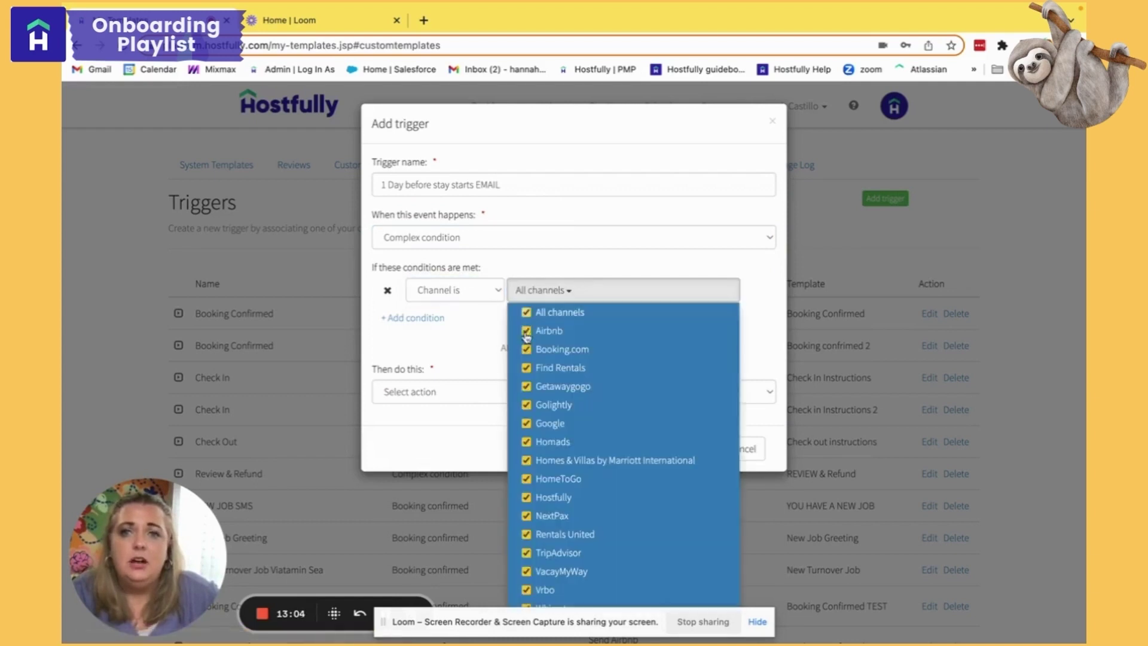
pyautogui.click(527, 331)
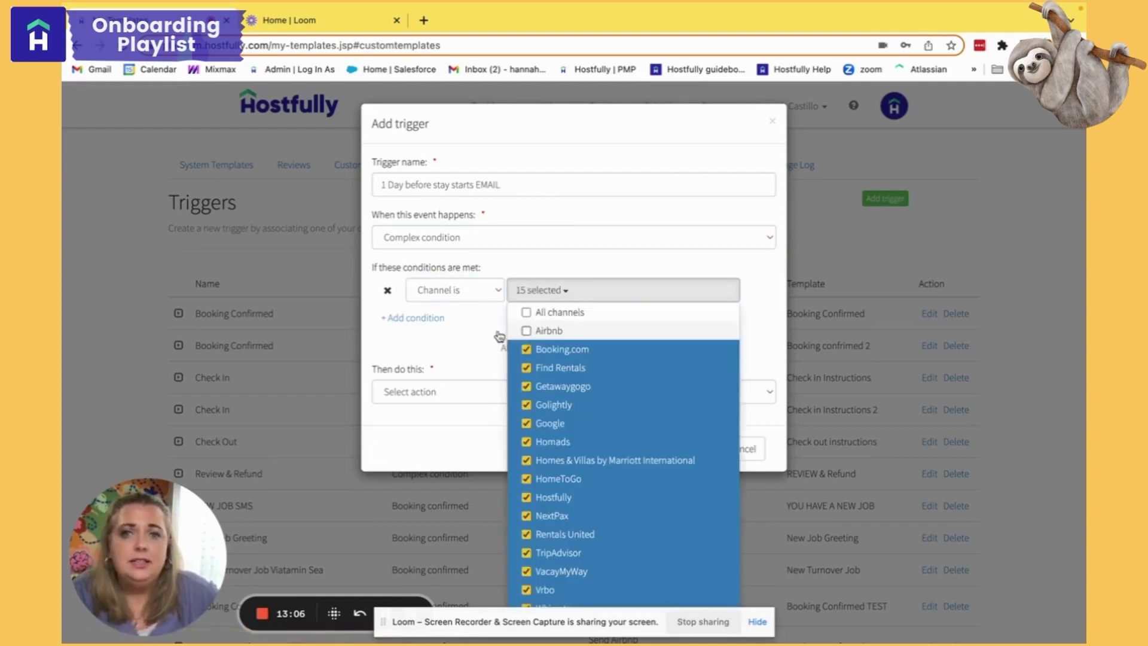
# Add a "Before stay starts" condition of less than or equal to 1 day to the email trigger
pyautogui.click(466, 342)
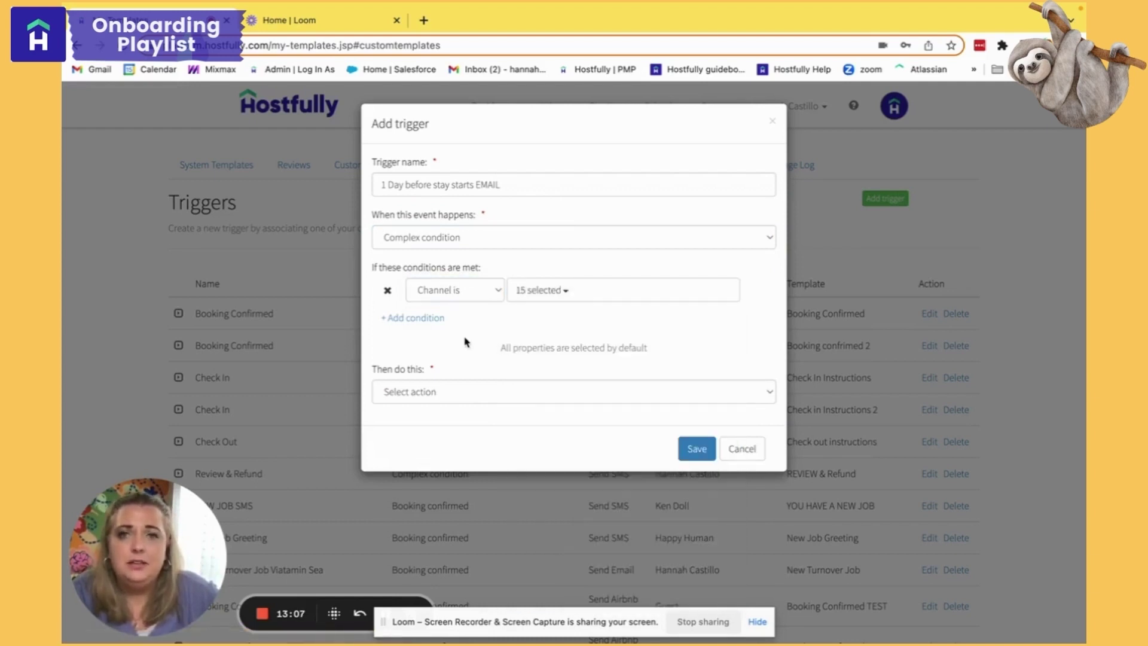
pyautogui.click(420, 321)
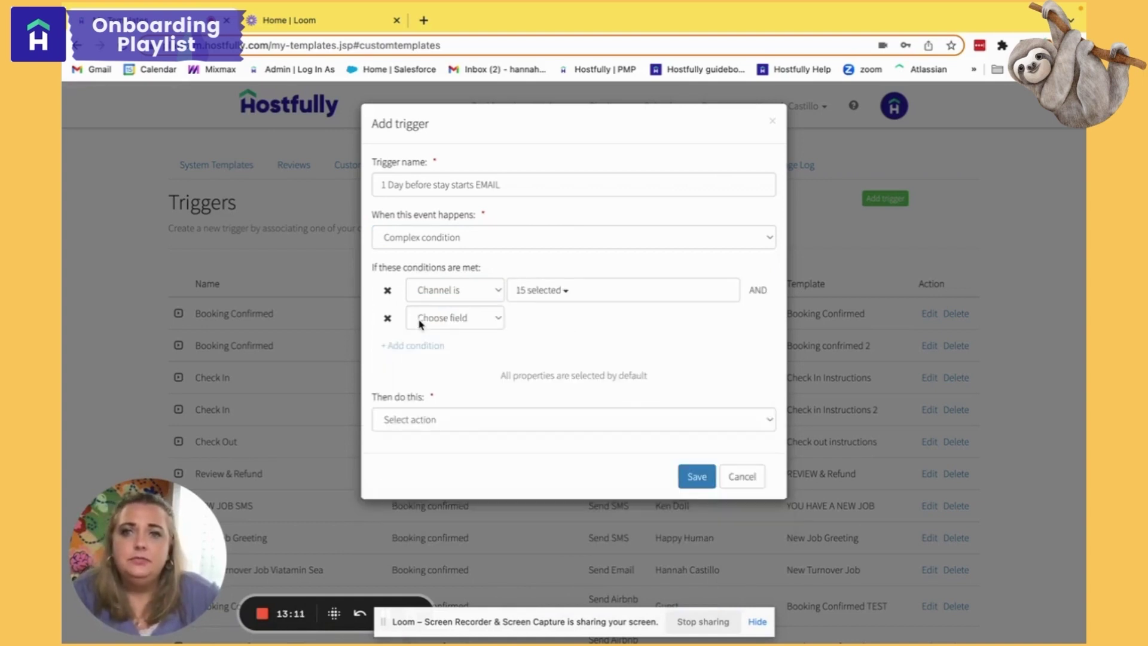
pyautogui.click(421, 321)
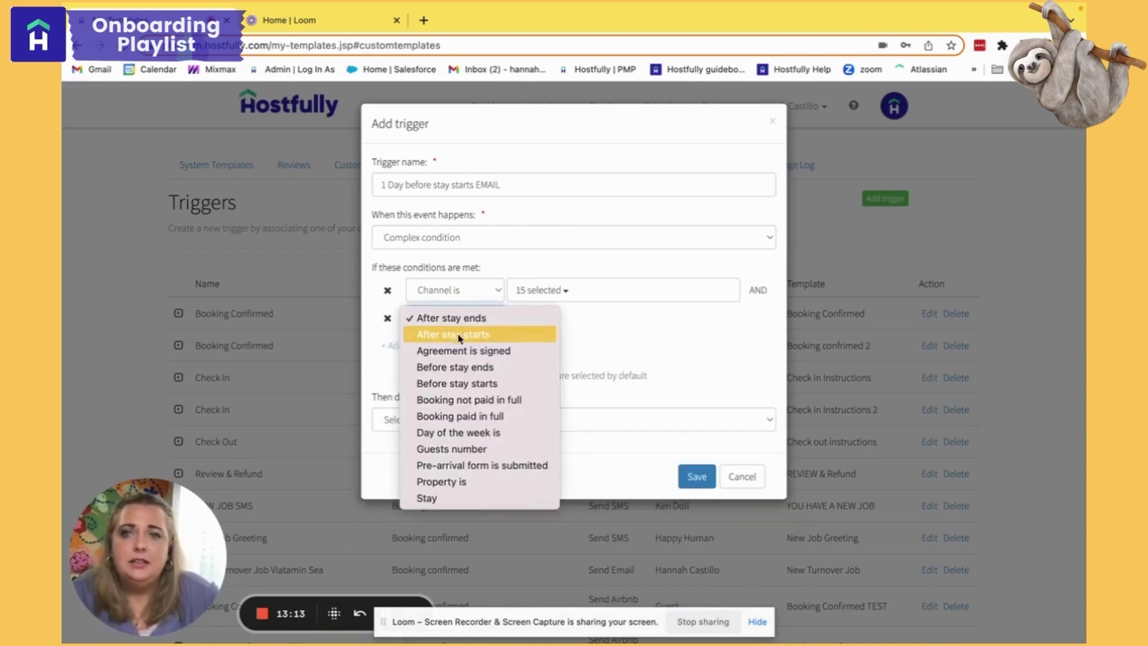
pyautogui.click(469, 383)
pyautogui.click(541, 323)
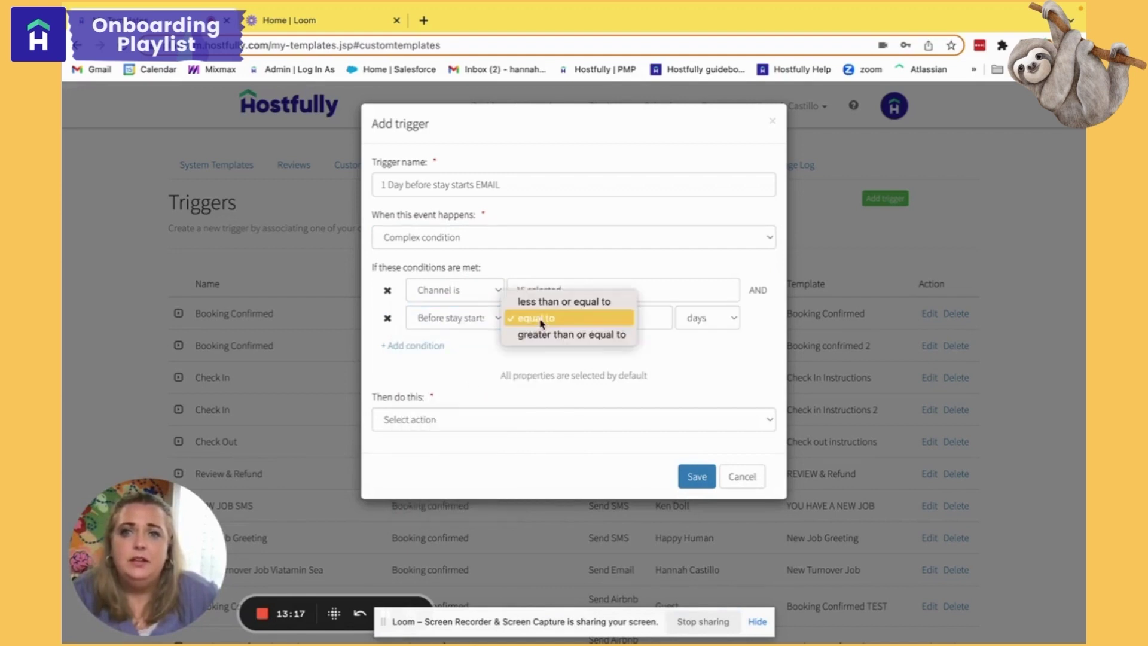
pyautogui.click(542, 304)
pyautogui.doubleClick(620, 318)
pyautogui.write('1')
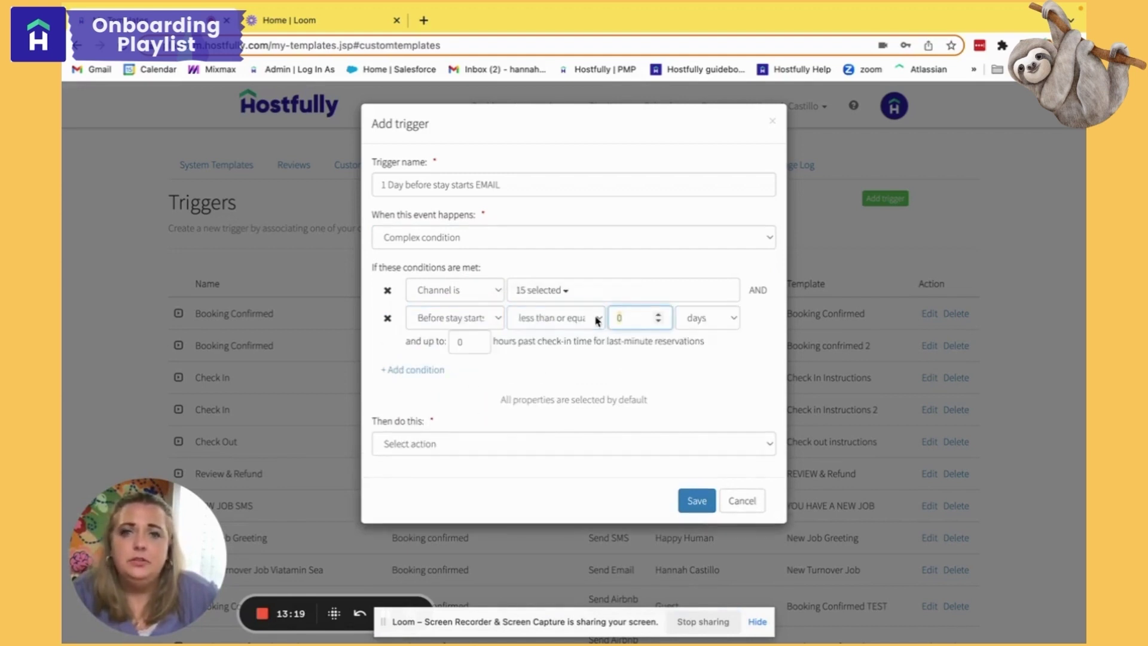
# Set the trigger to send an email to the guest using the Check In Instructions template, and save it
pyautogui.click(481, 445)
pyautogui.click(469, 450)
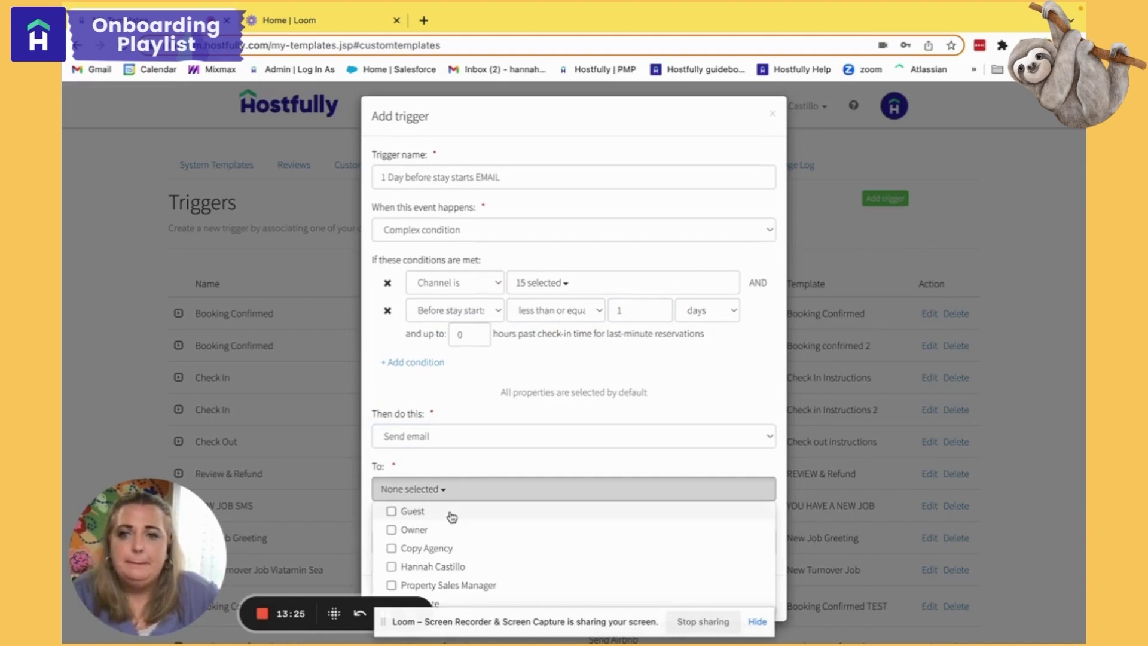
pyautogui.click(412, 513)
pyautogui.click(437, 471)
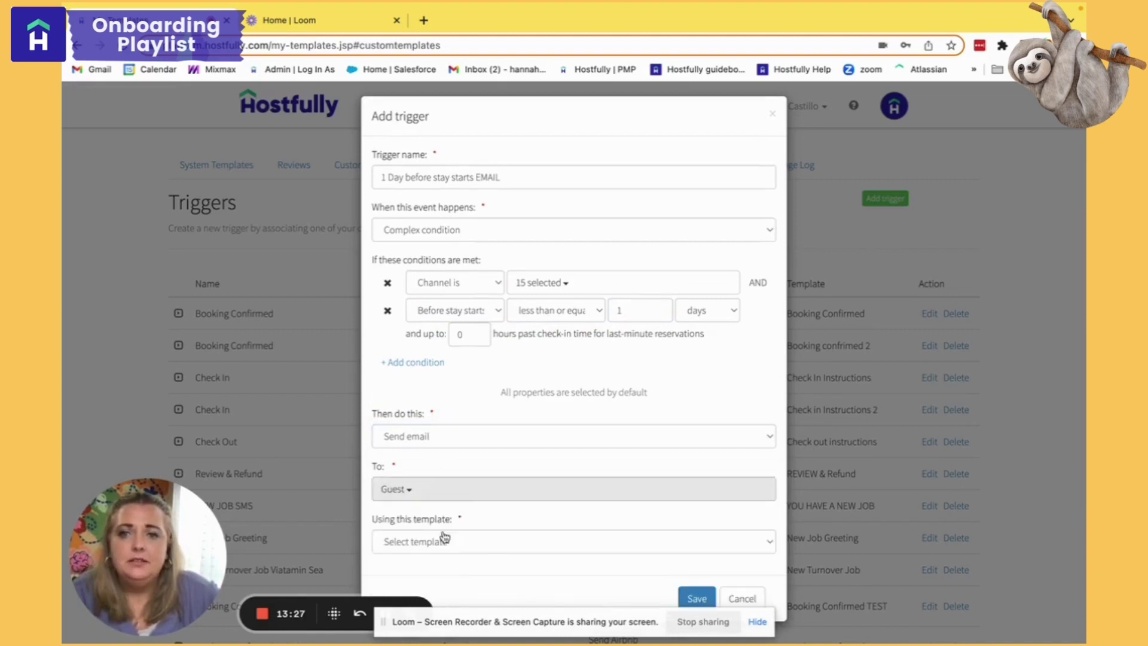
pyautogui.click(446, 544)
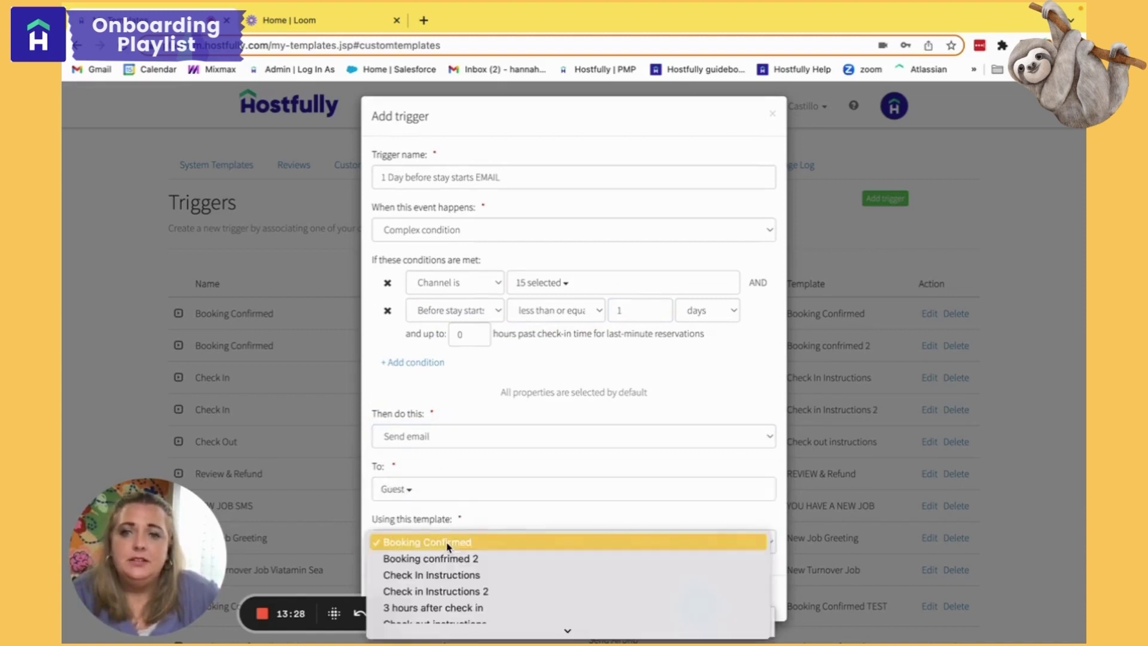
pyautogui.click(464, 576)
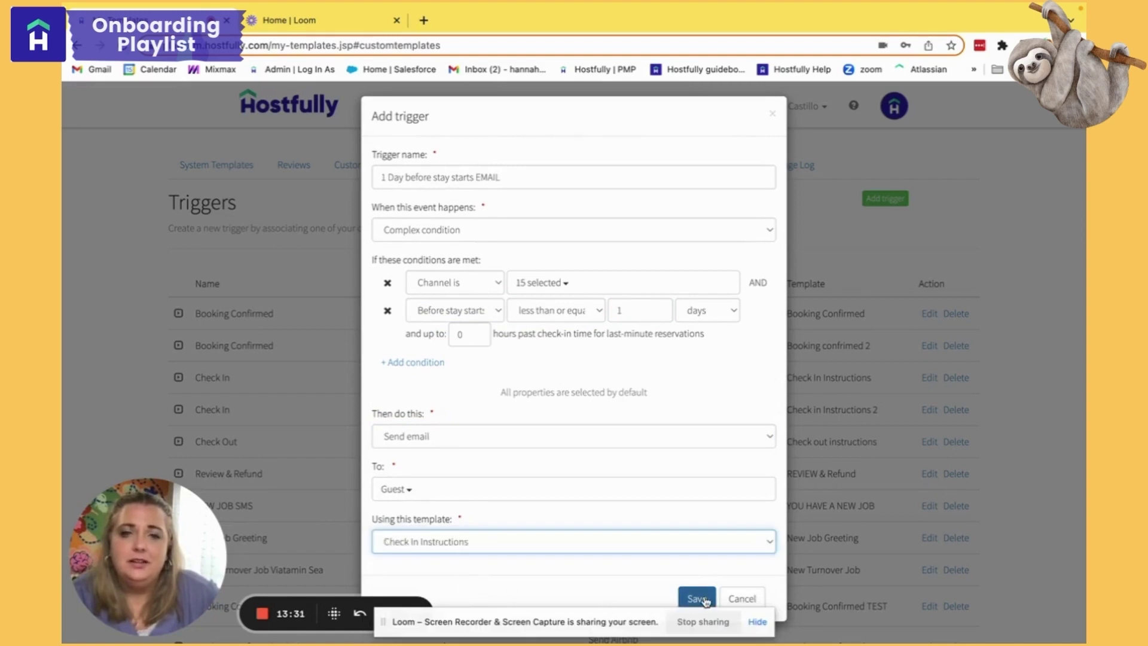
pyautogui.click(703, 598)
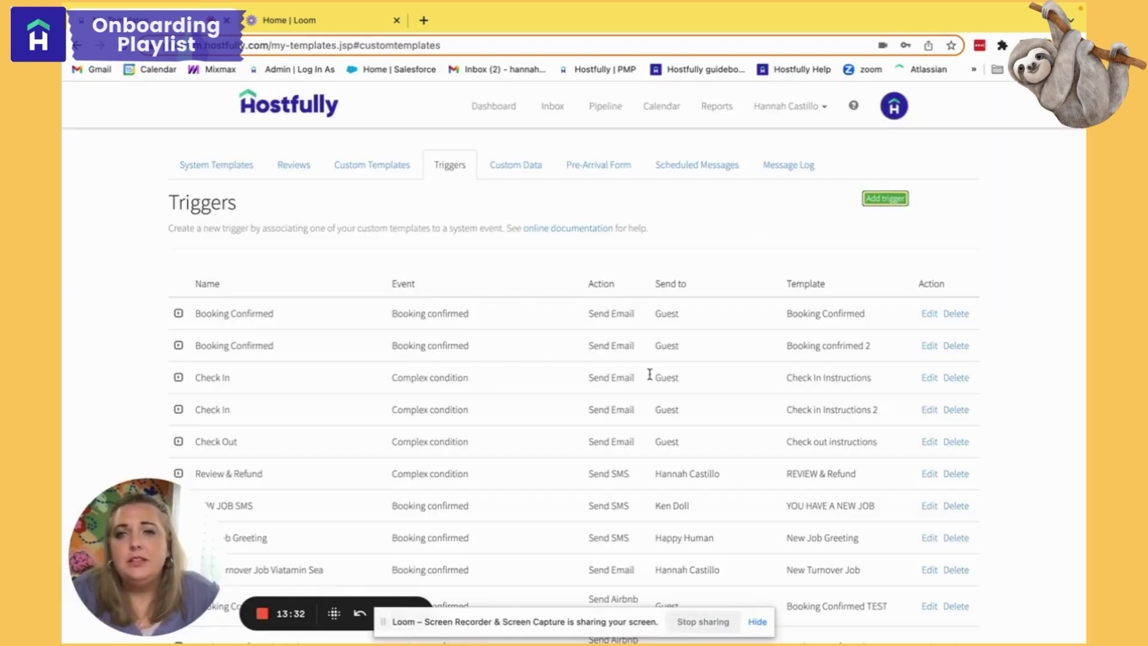